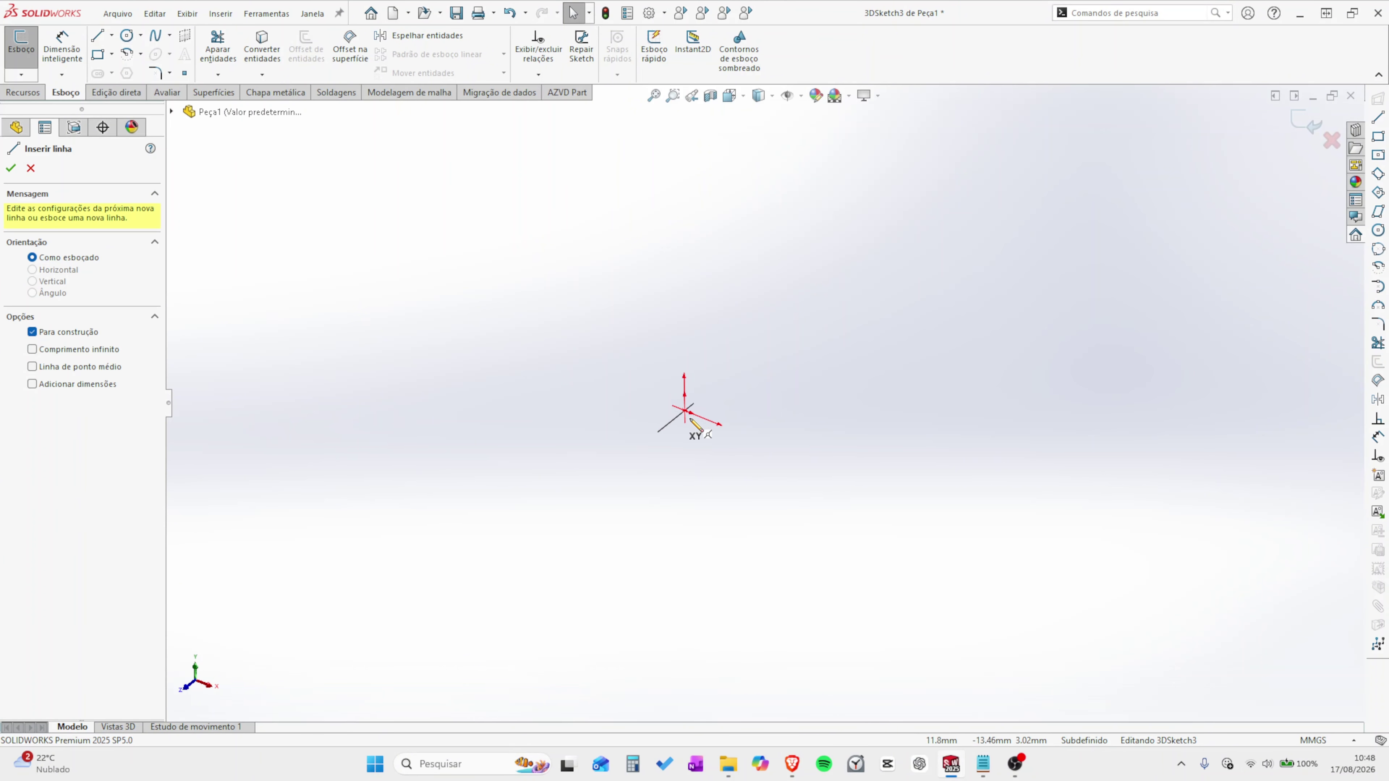
Sketch a construction line about 665 mm long from the origin upward along the Y axis.
click(685, 410)
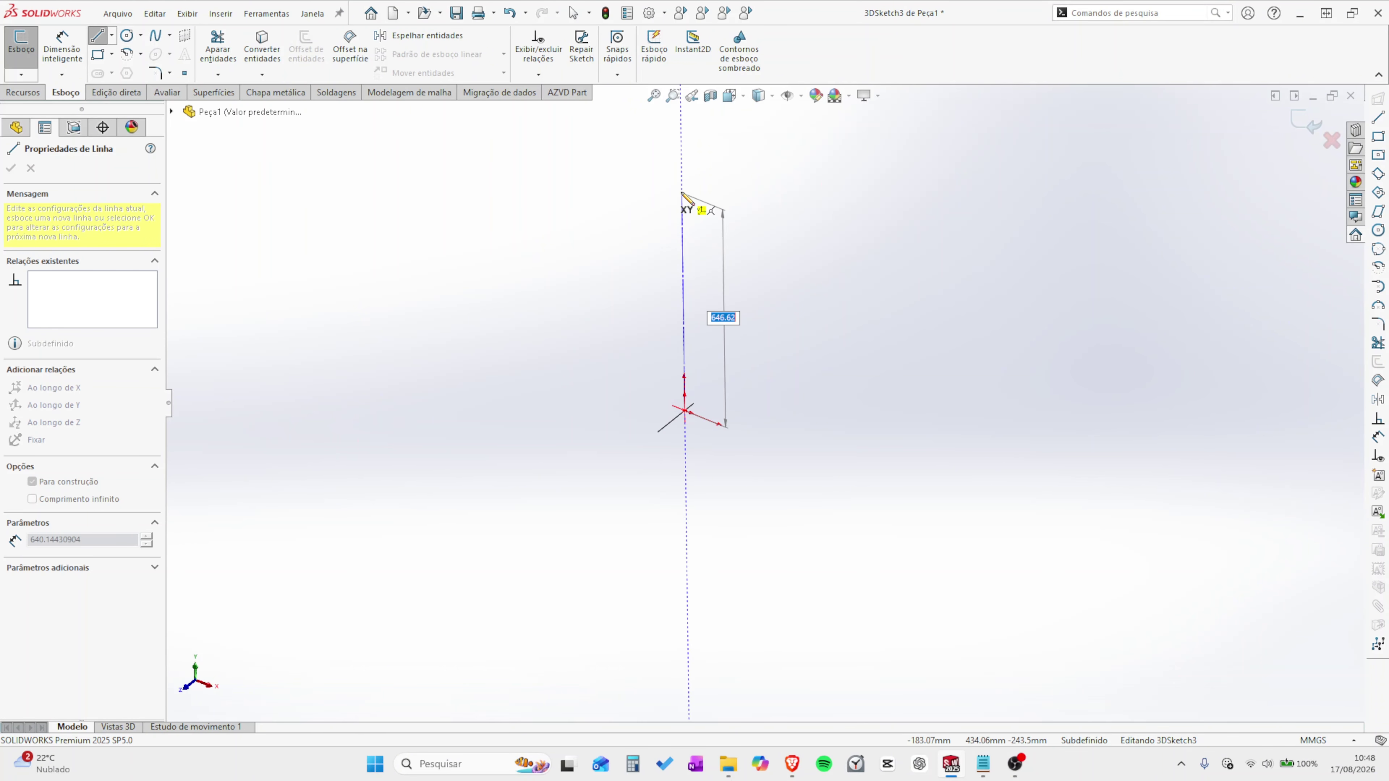
click(682, 186)
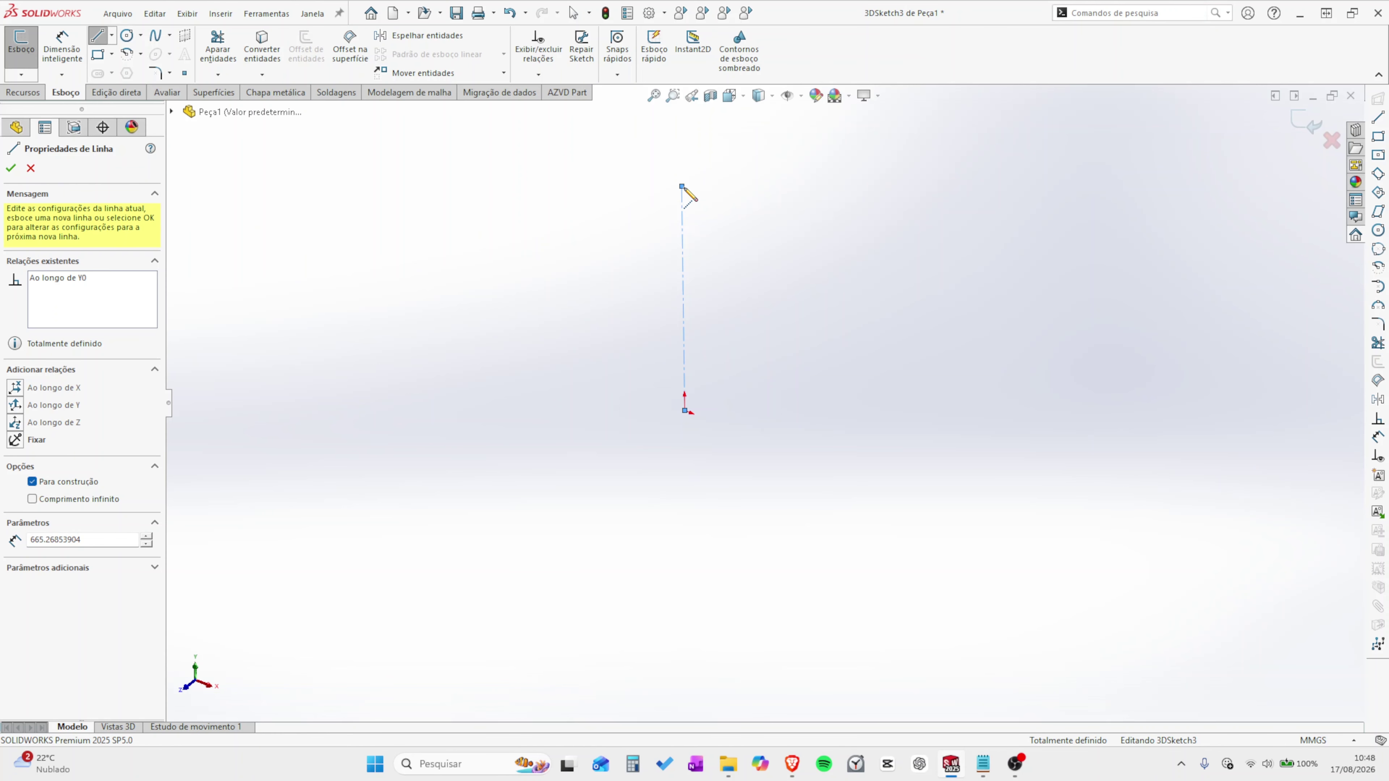
key(Escape)
Dimension the vertical construction line's length to 800 mm.
click(62, 47)
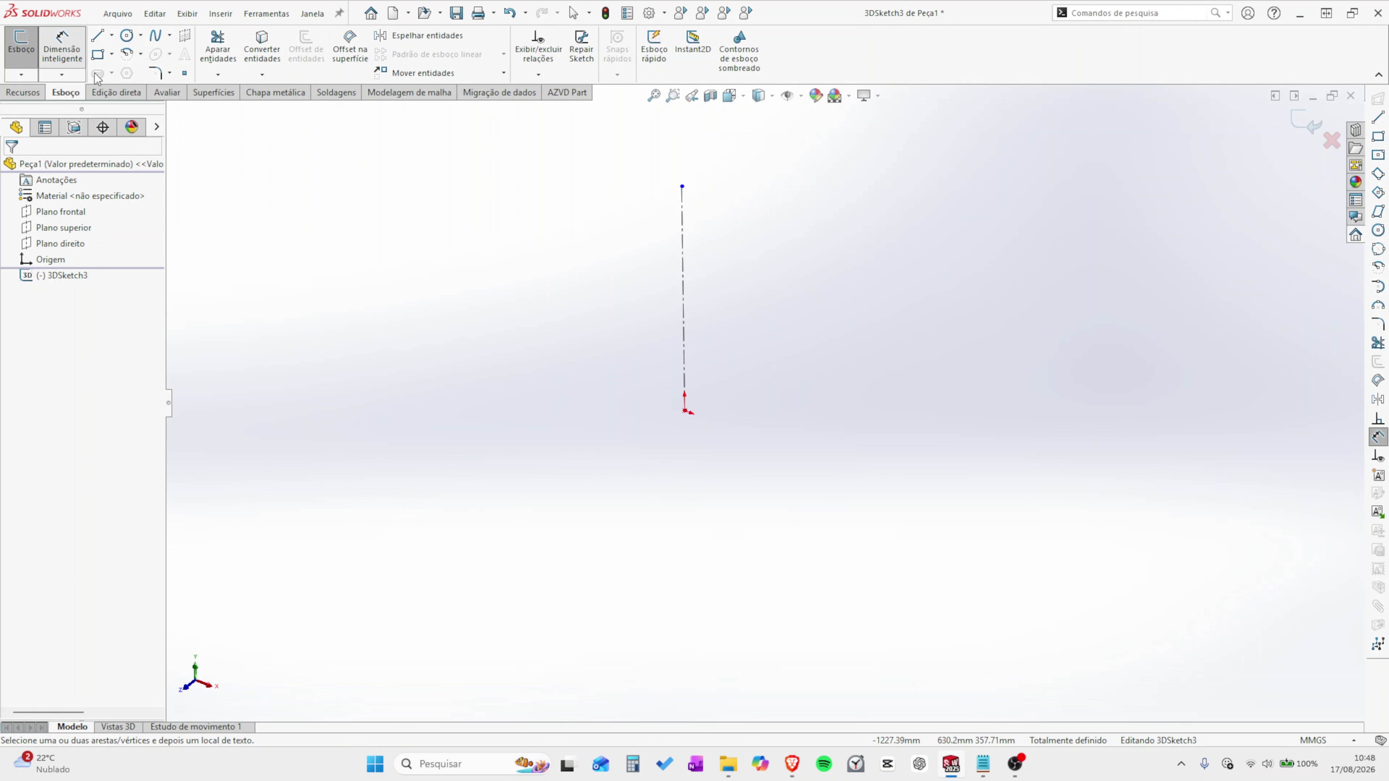
click(683, 284)
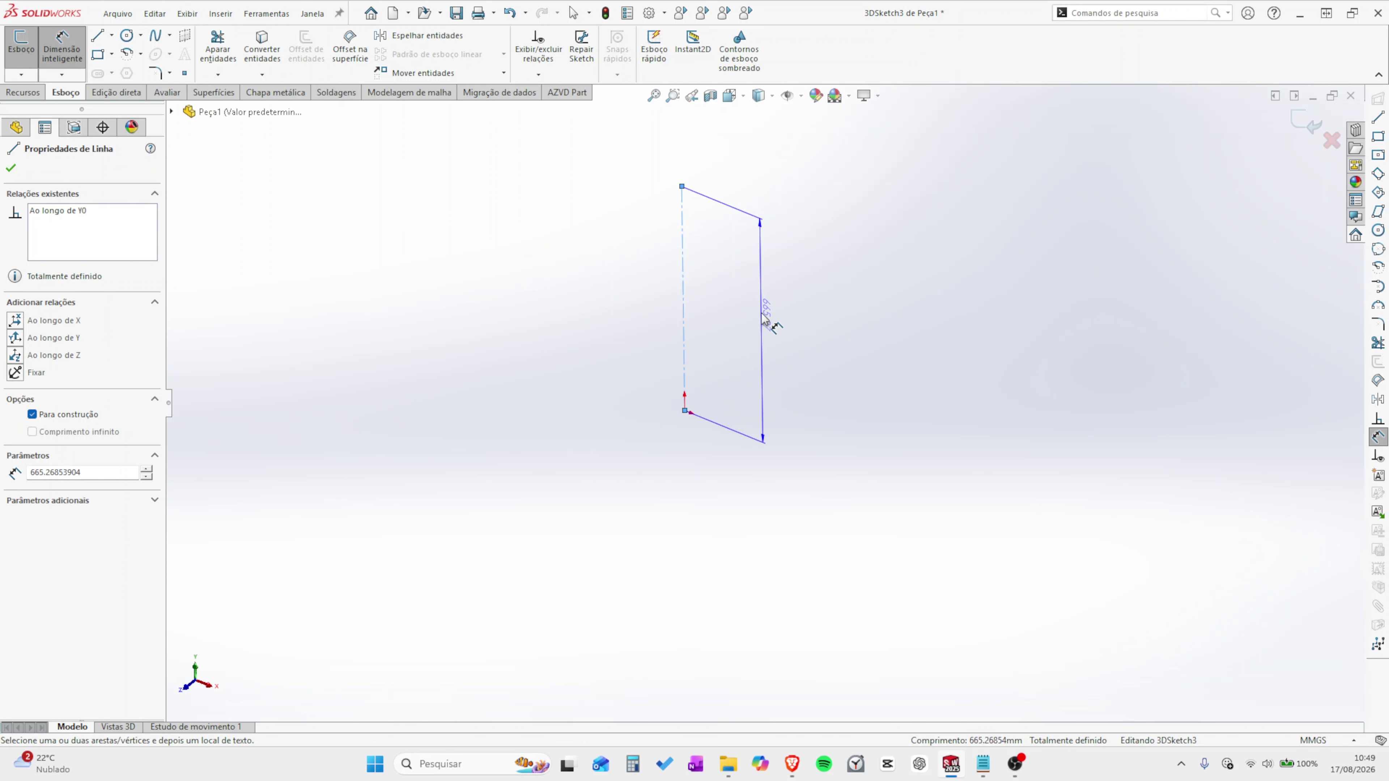
click(766, 317)
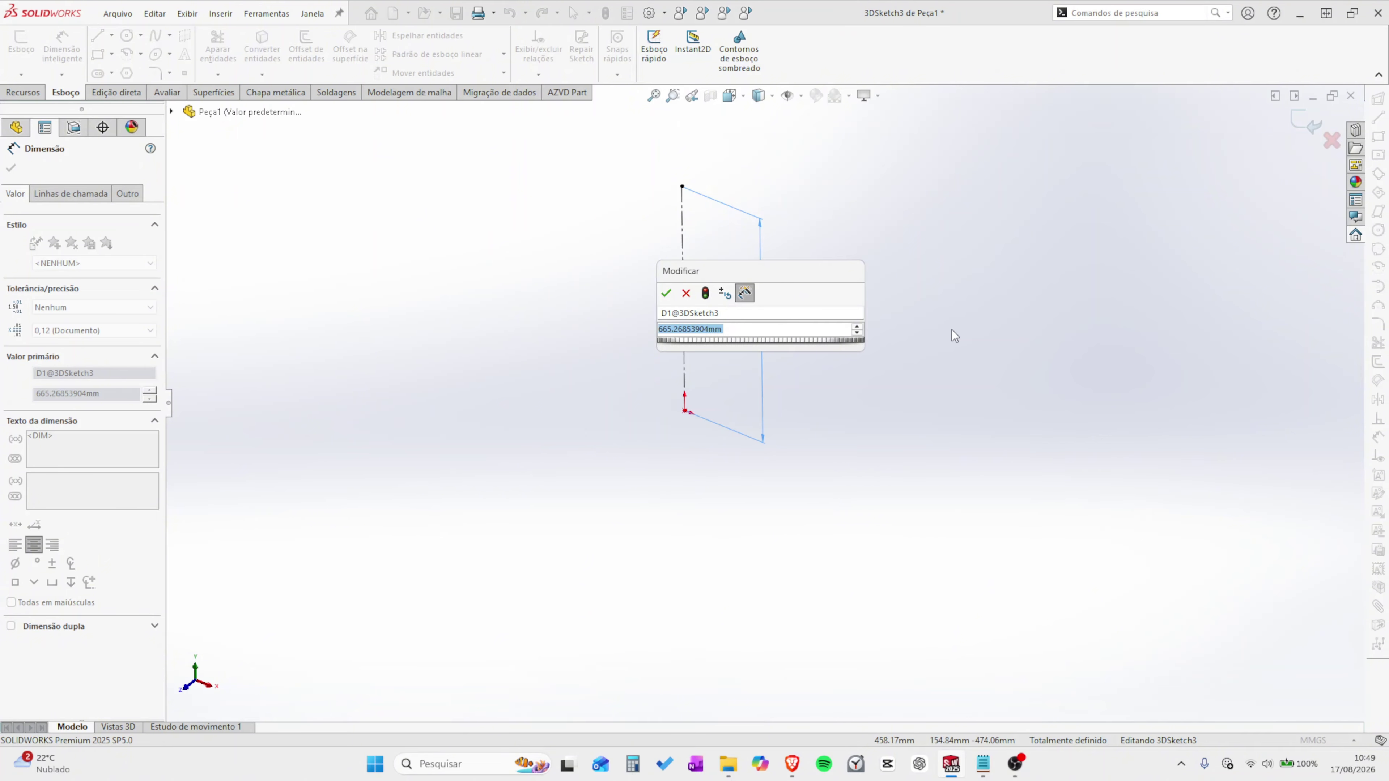
text(800)
key(Return)
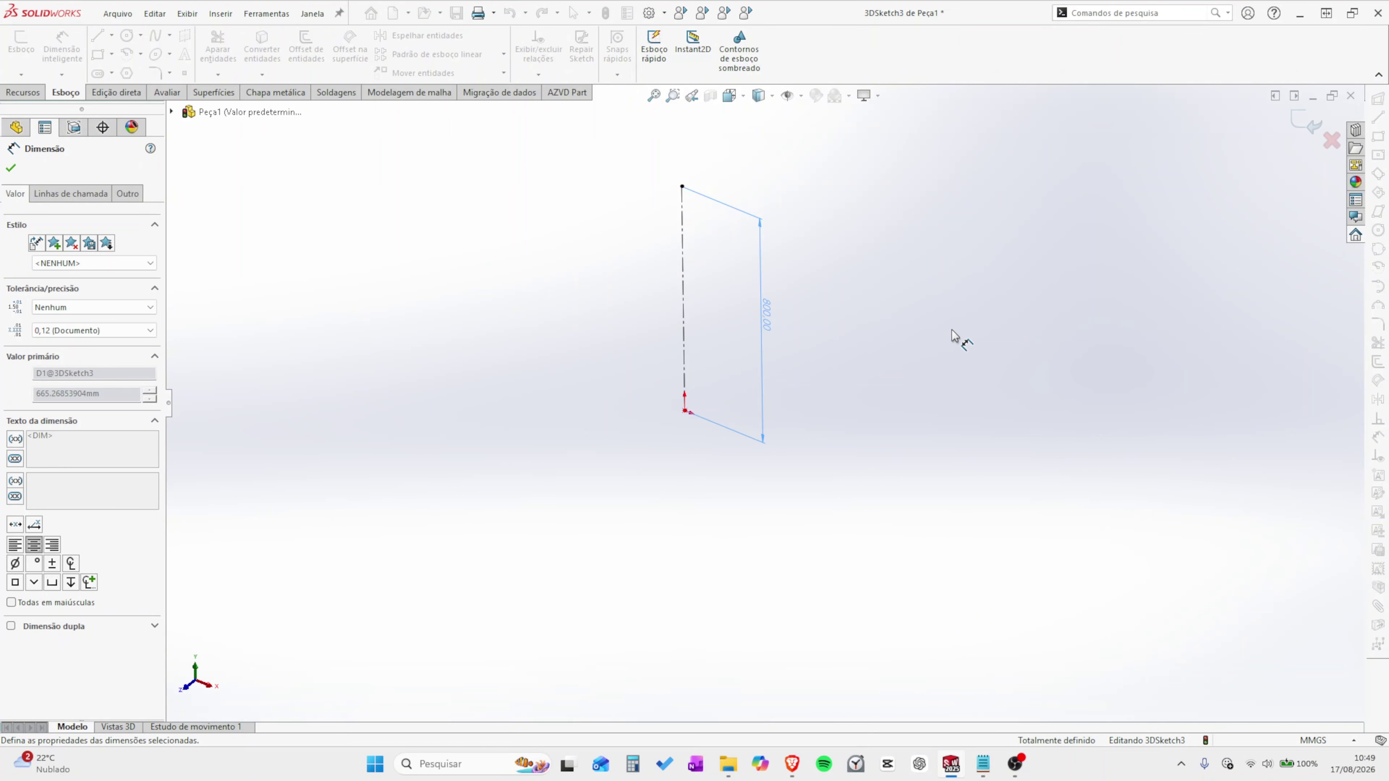
Sketch a circle with a radius of about 143 mm on the ZX plane, centred on the origin.
scroll(758, 279, down, 2)
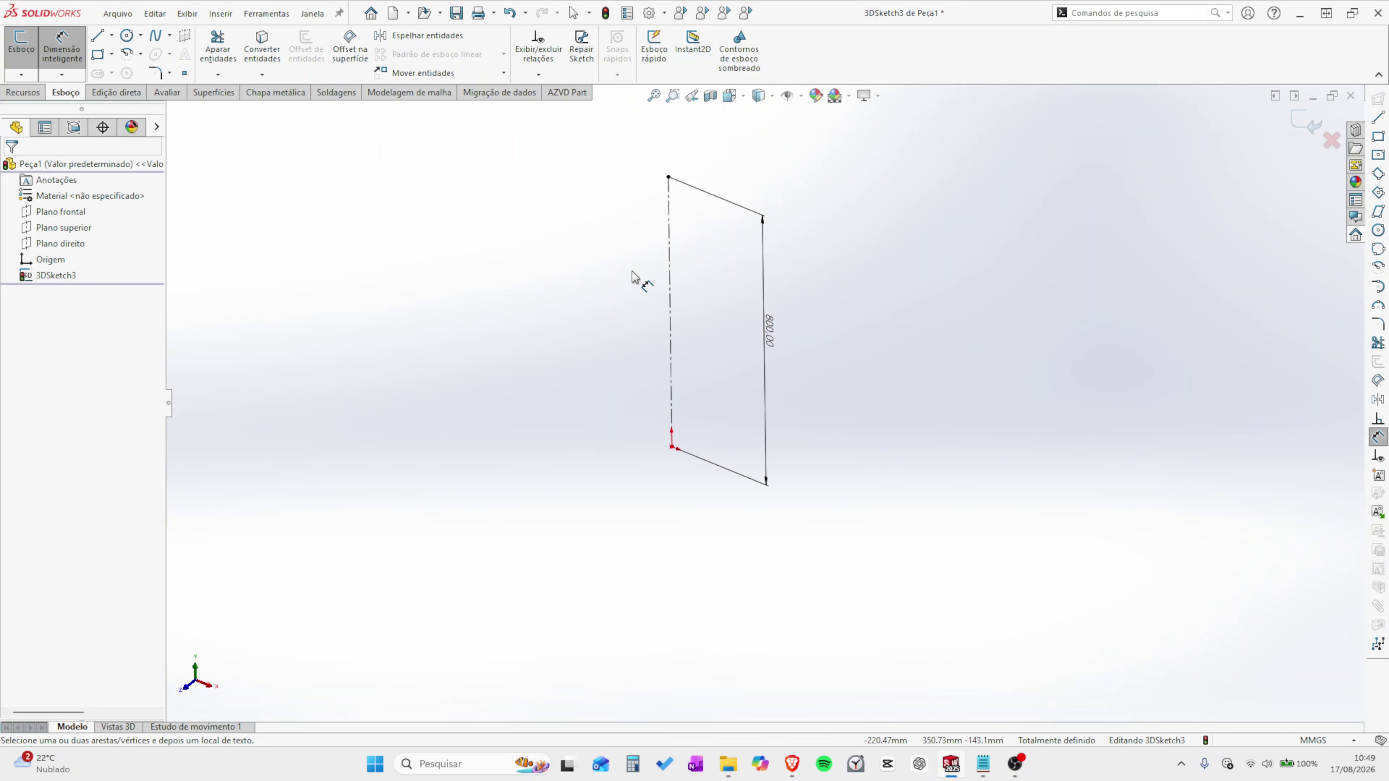
scroll(716, 186, down, 1)
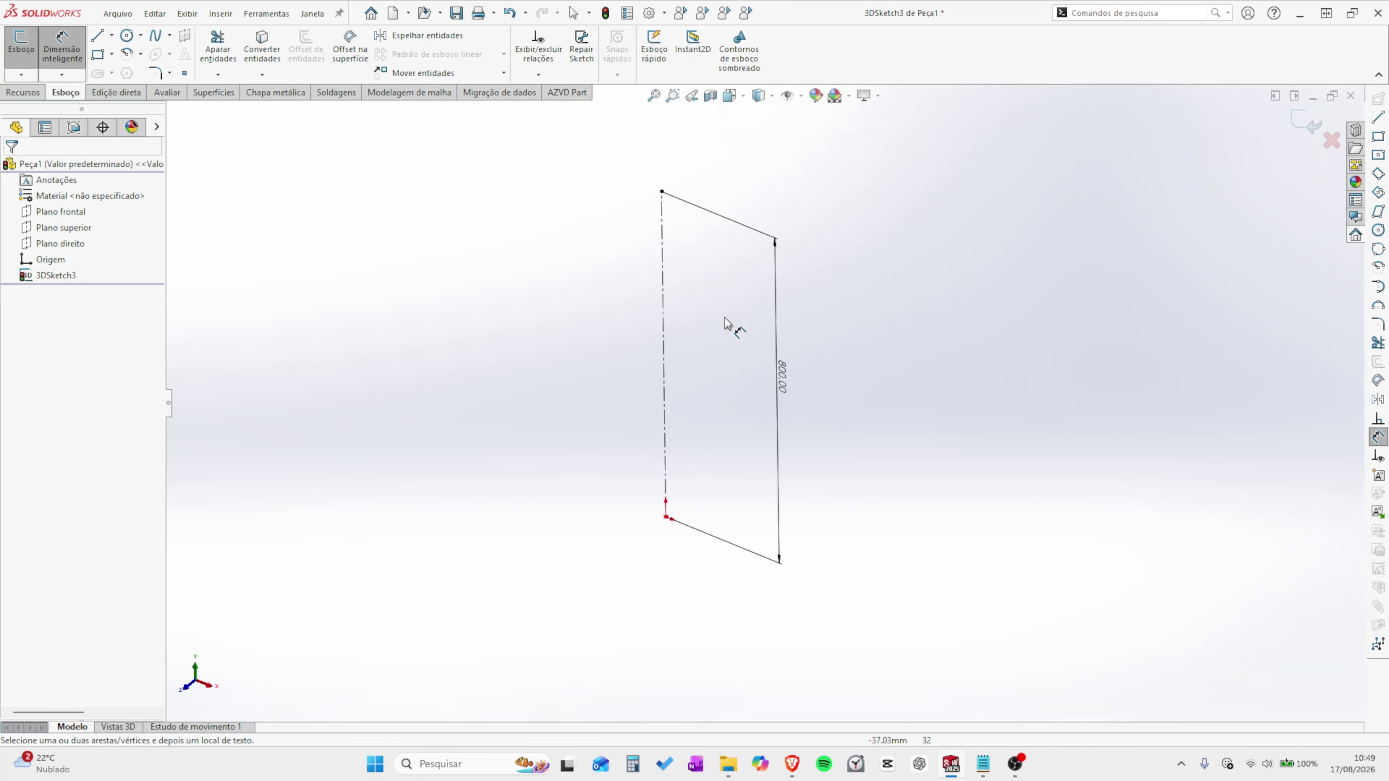
click(127, 36)
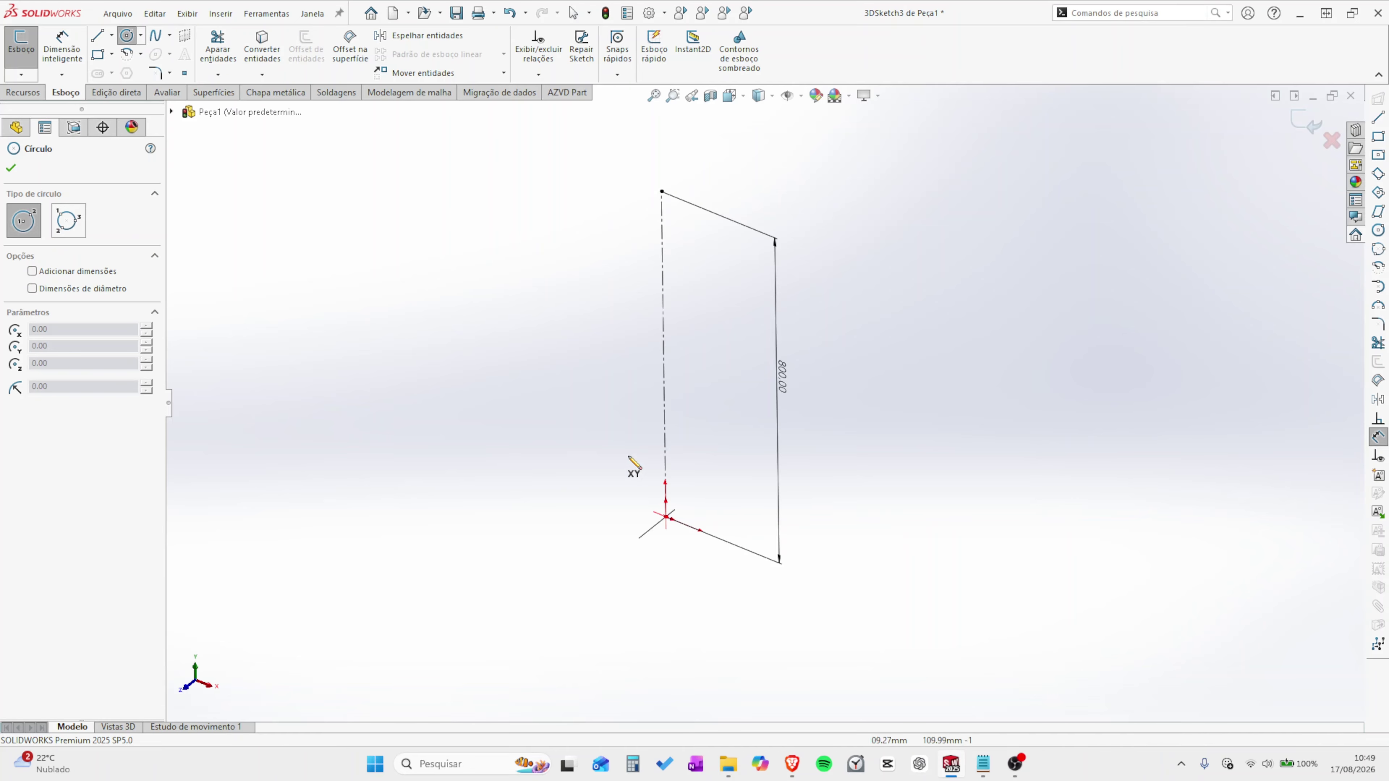
click(666, 517)
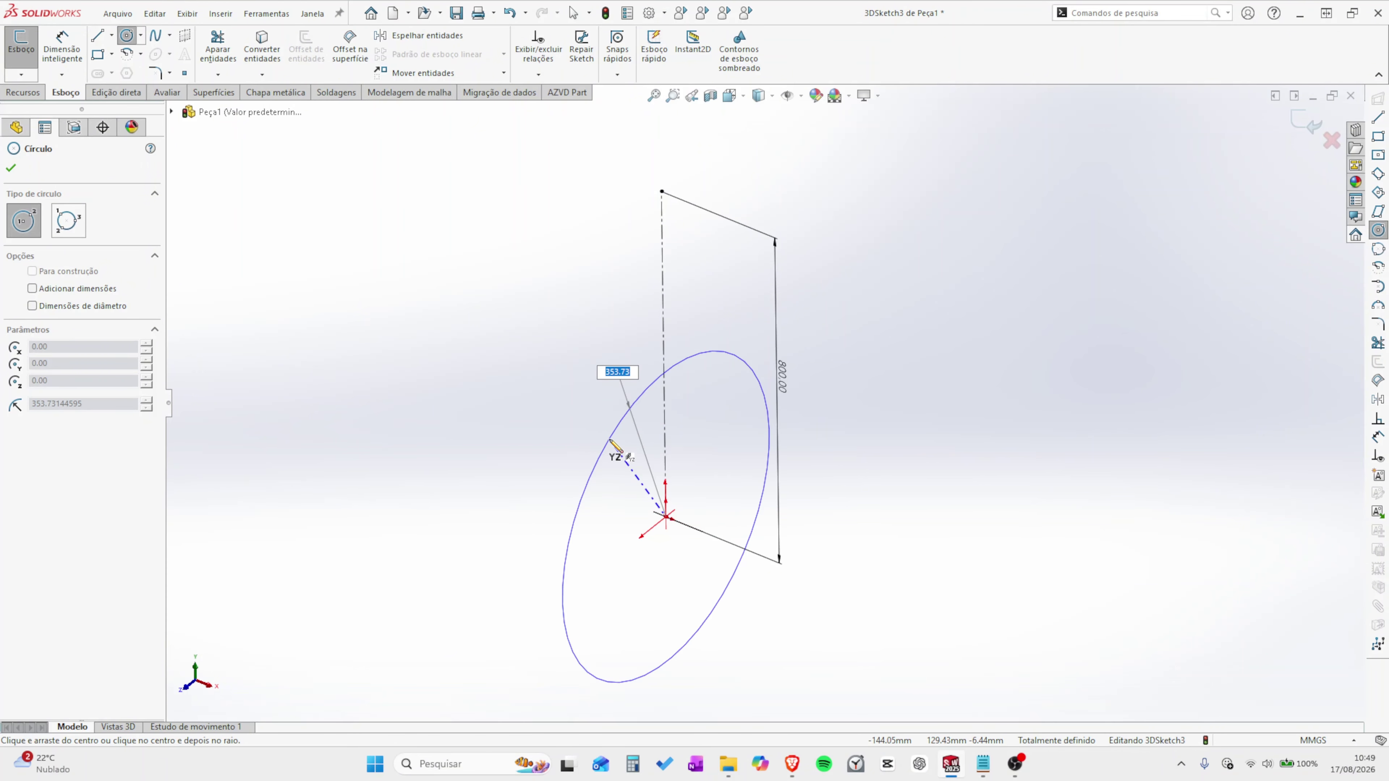
key(Tab)
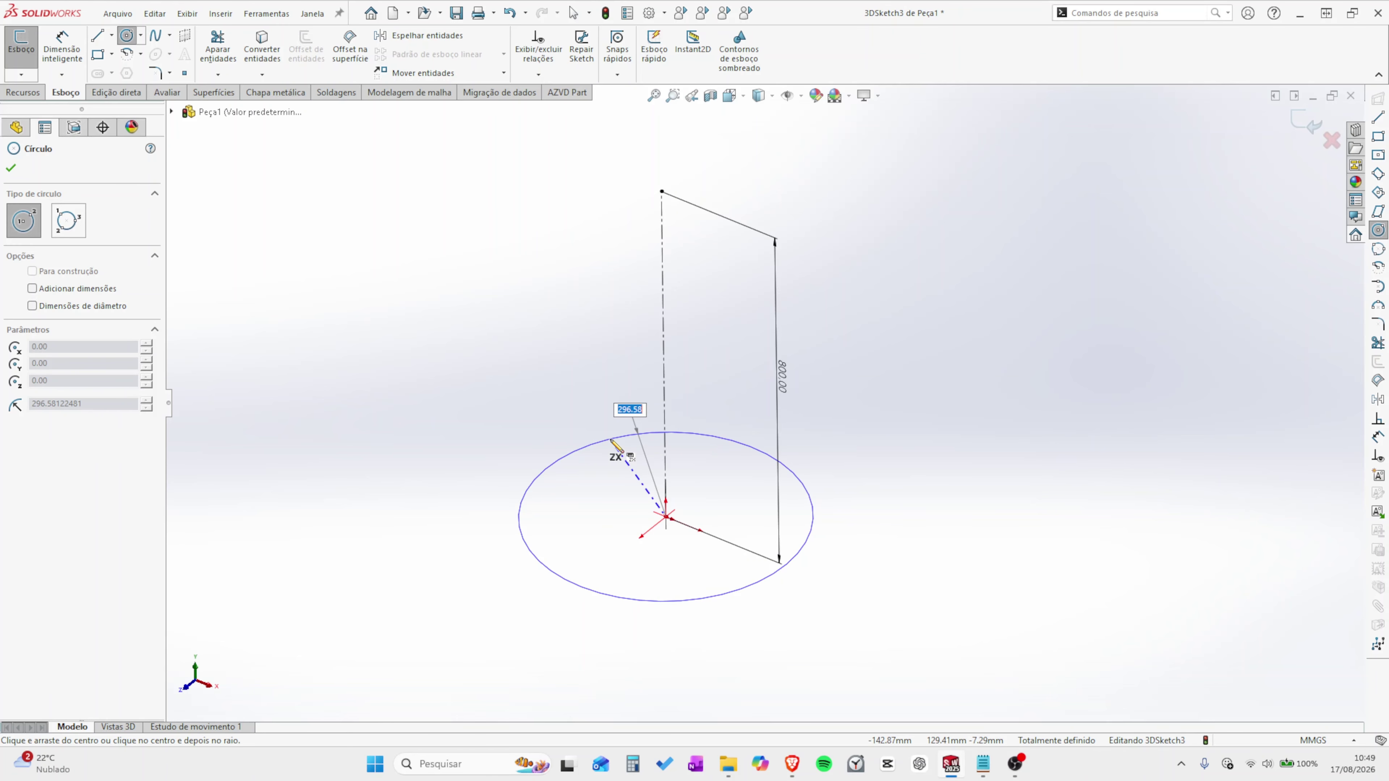
click(737, 517)
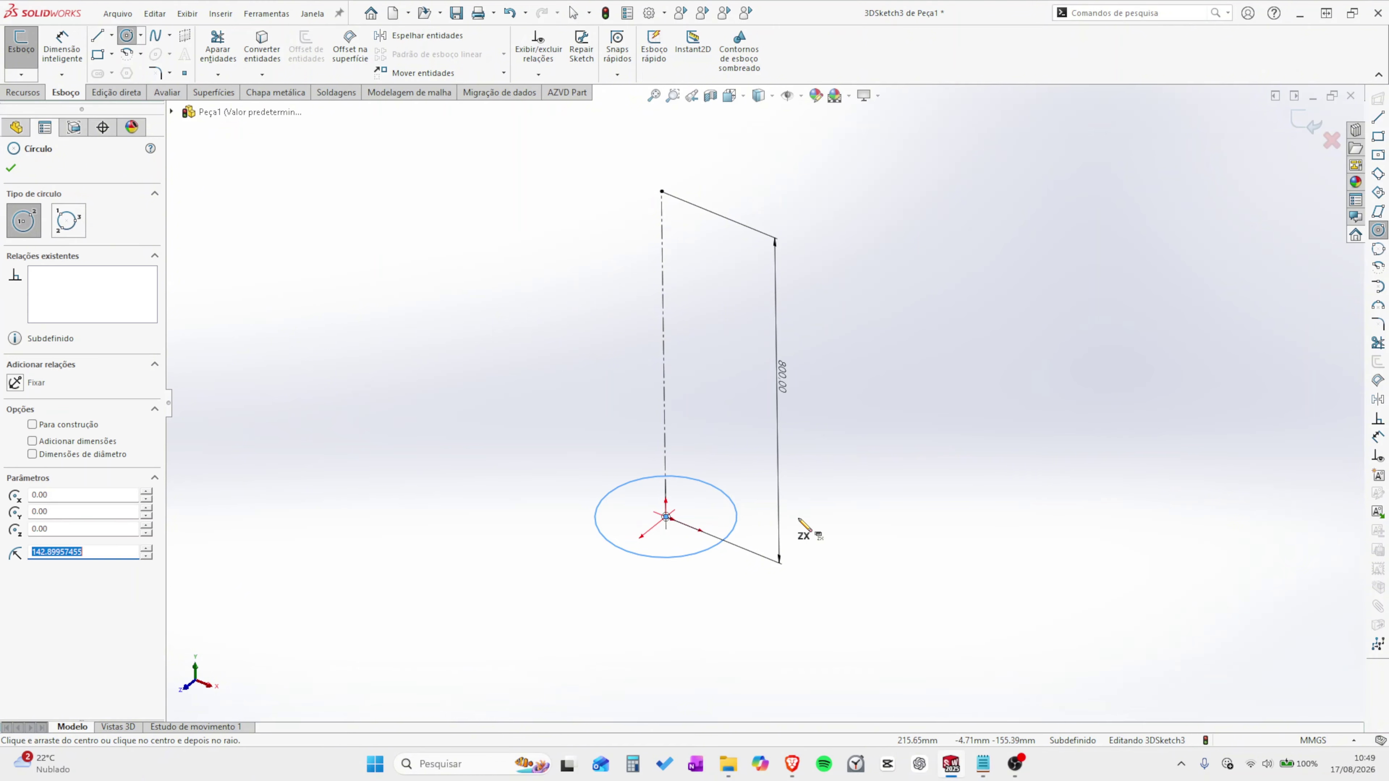
key(Escape)
key(Escape)
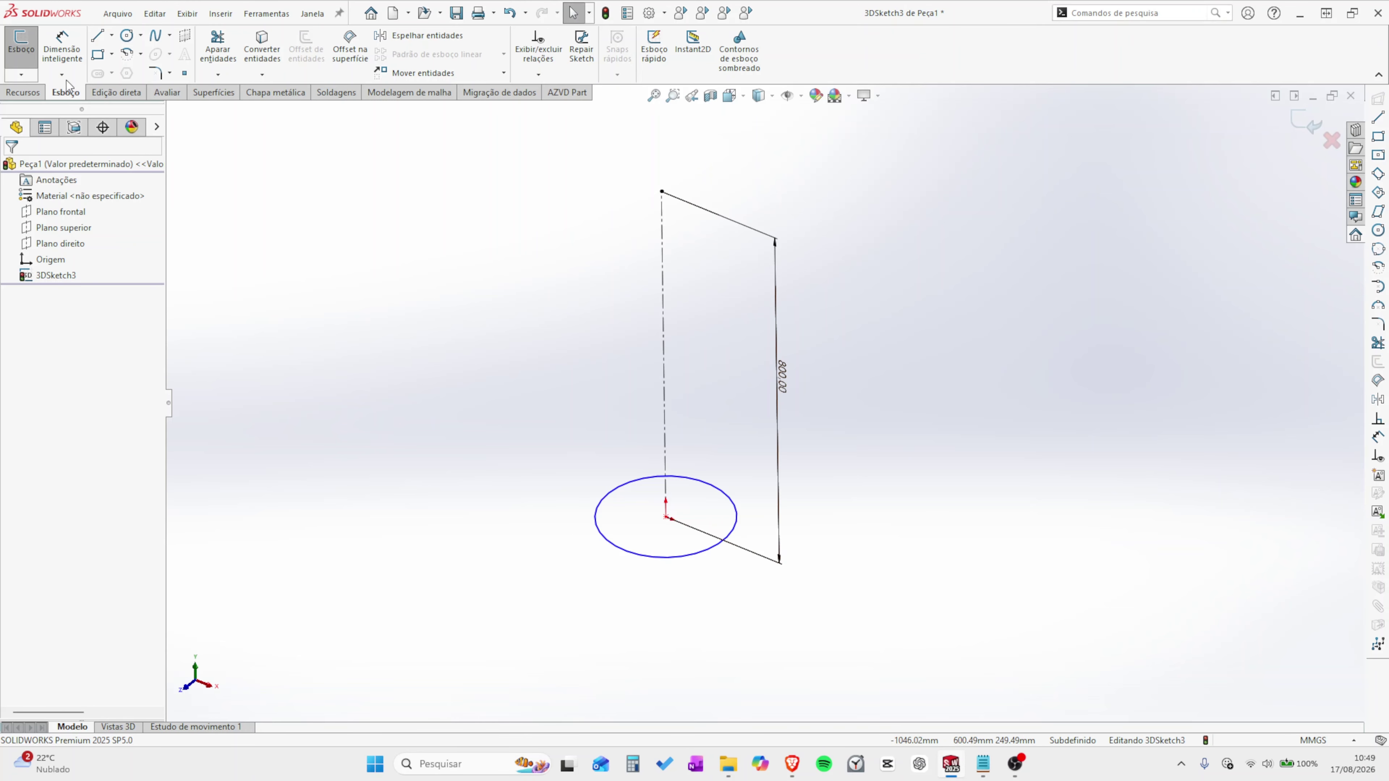
Dimension the base circle's diameter to 150 mm.
click(65, 55)
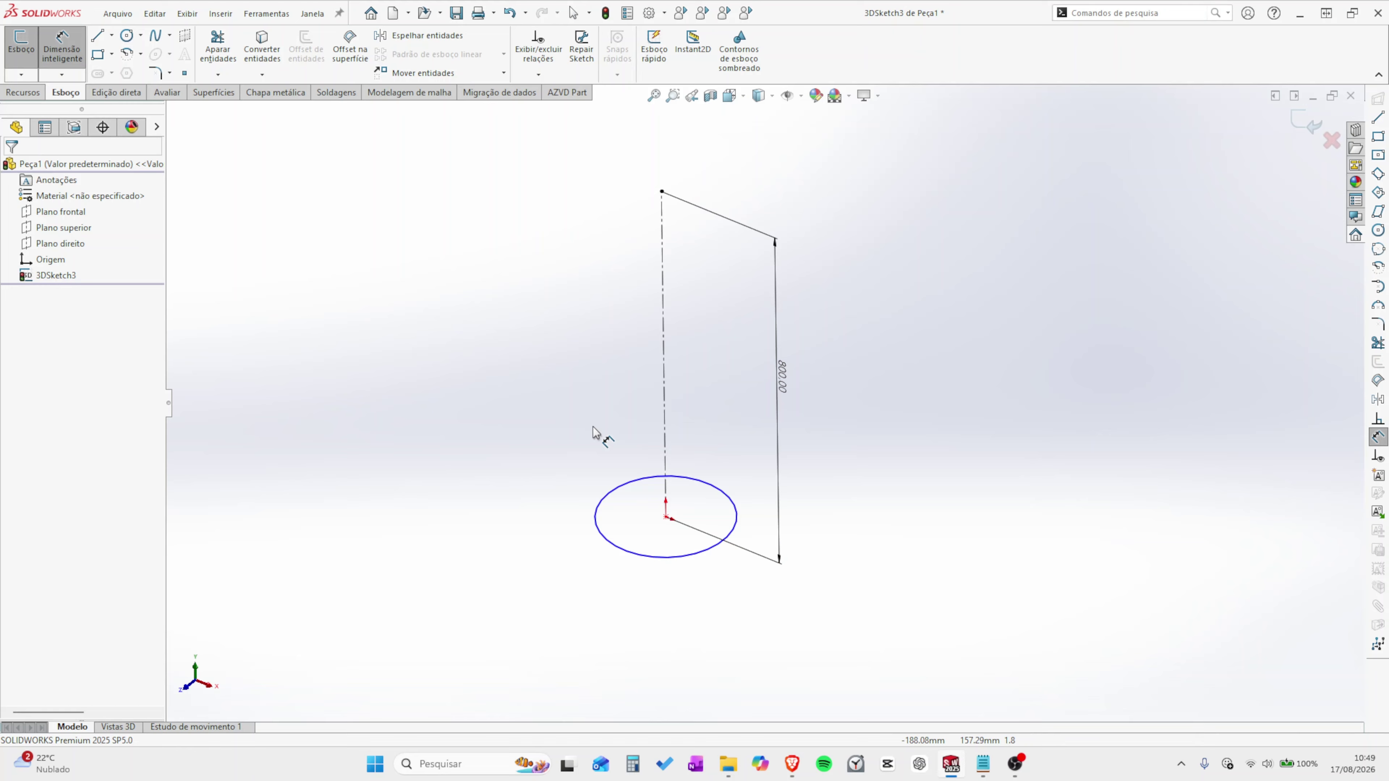
click(618, 550)
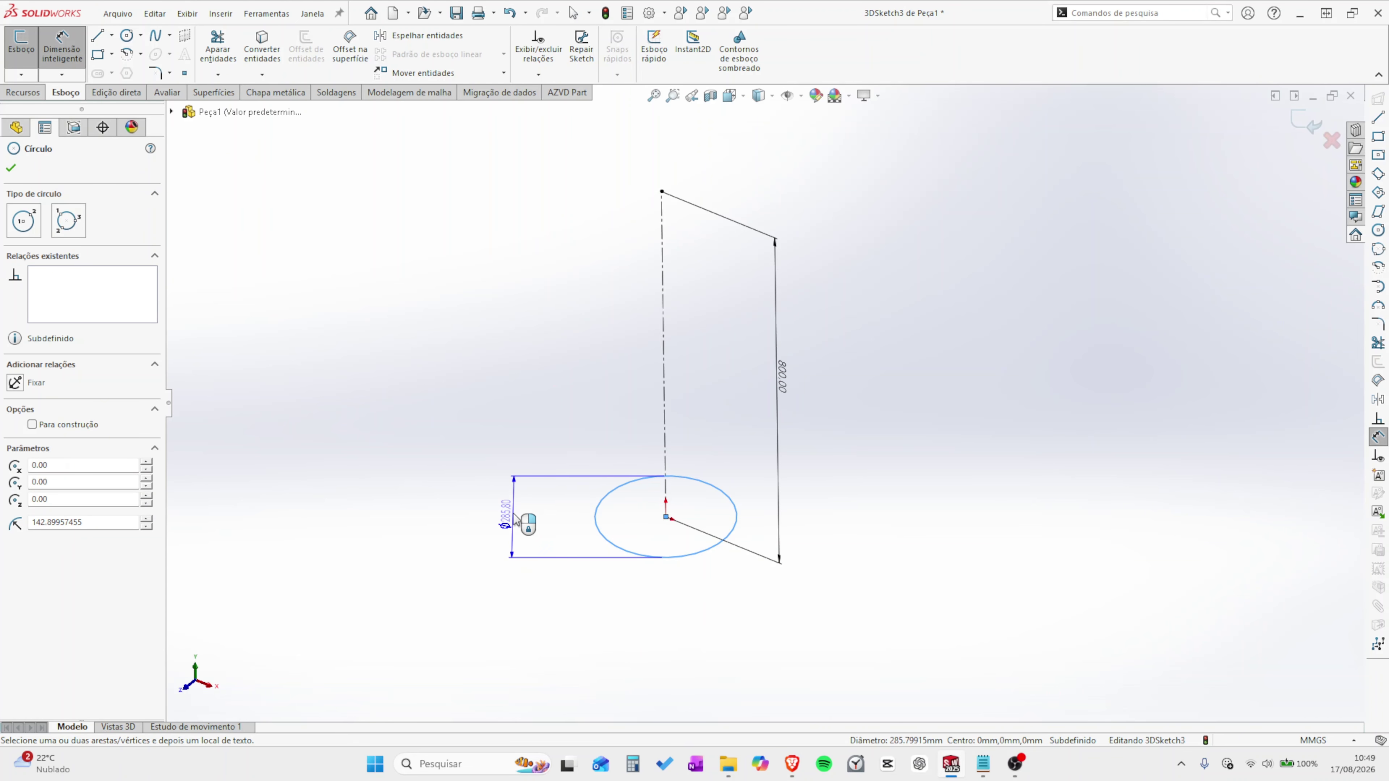
click(515, 526)
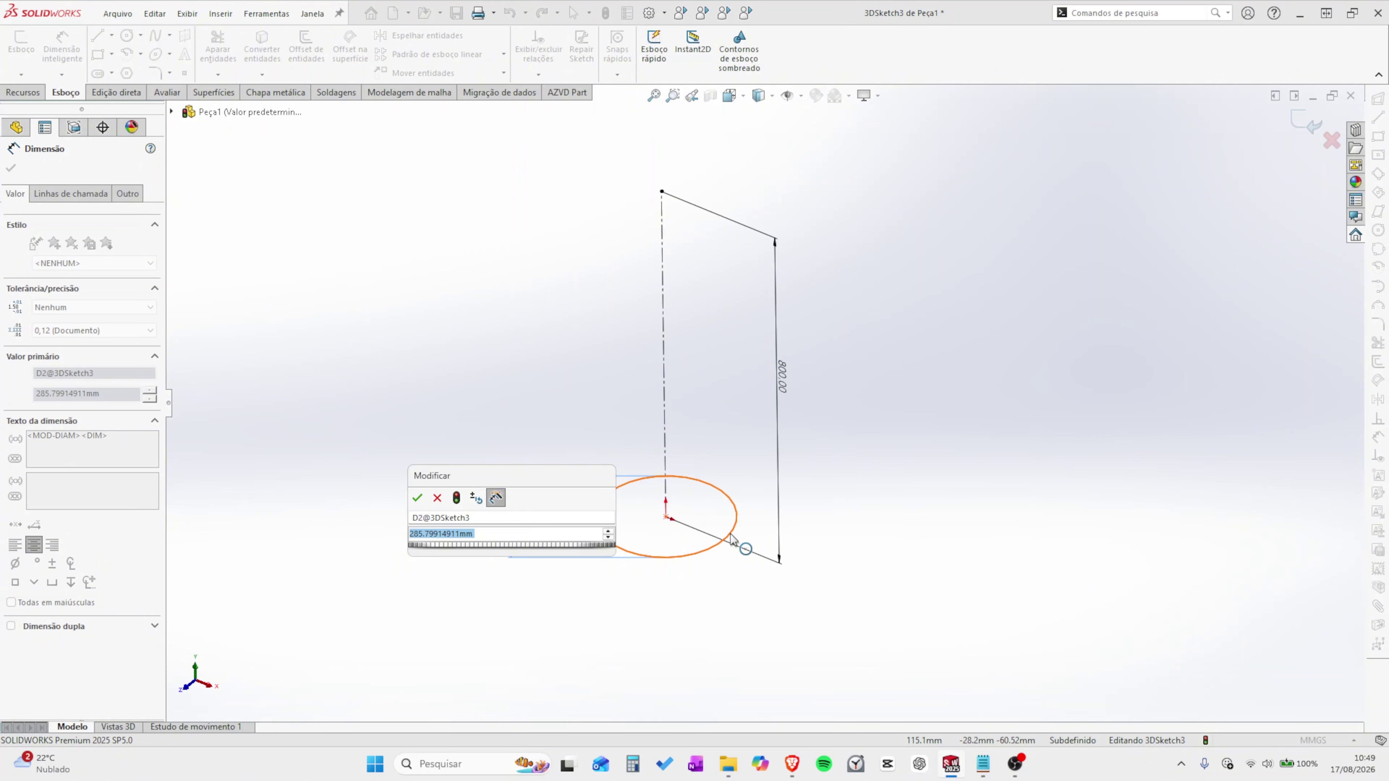
text(150)
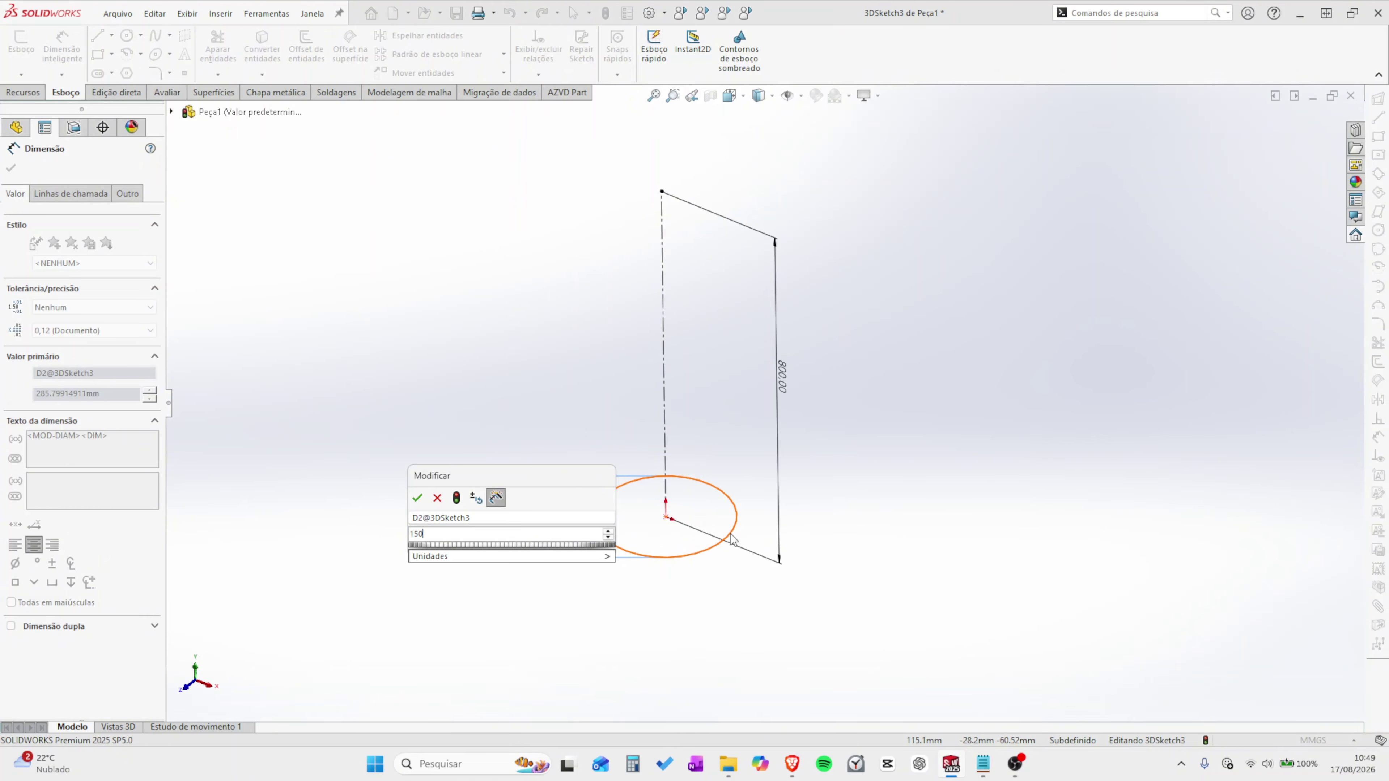
key(Return)
scroll(645, 542, down, 4)
key(Escape)
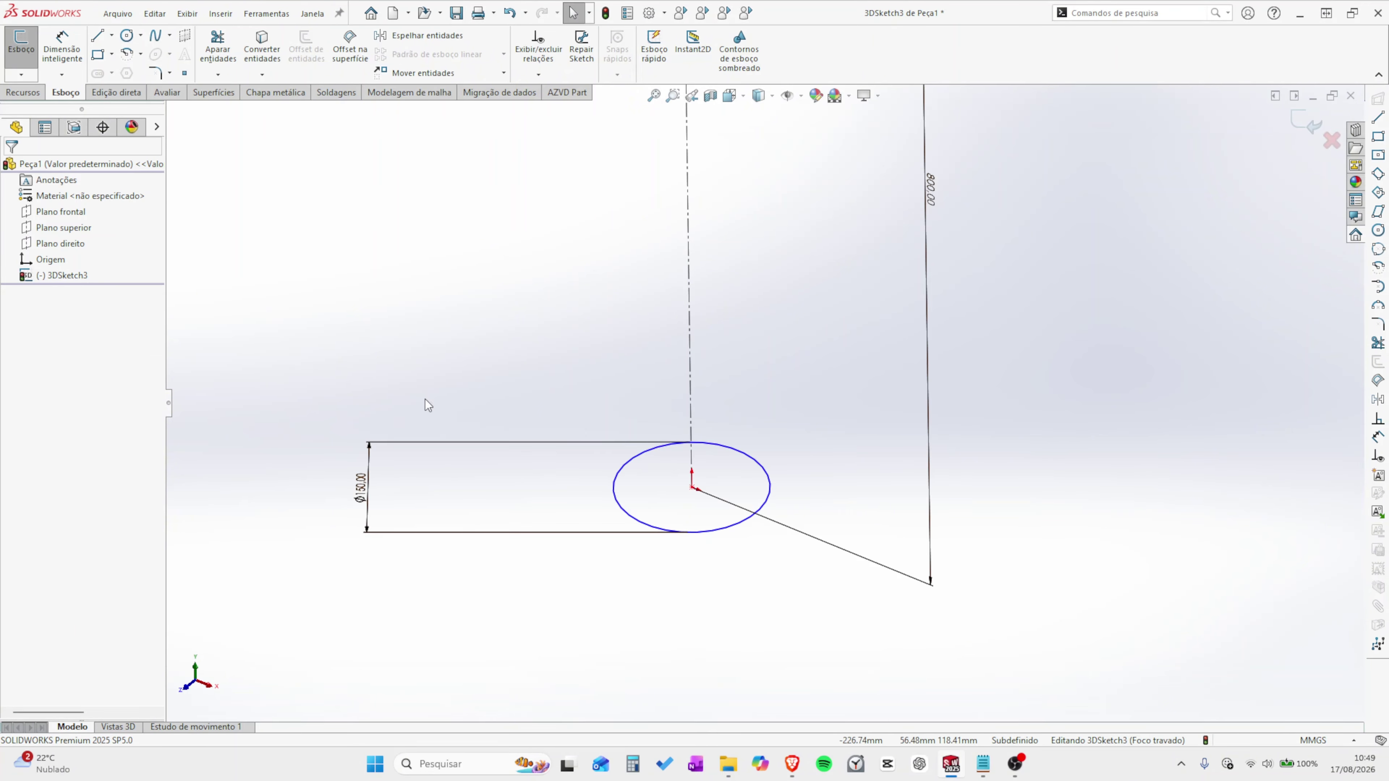
Draw a centerline along the Z axis from the origin to the base circle.
click(112, 37)
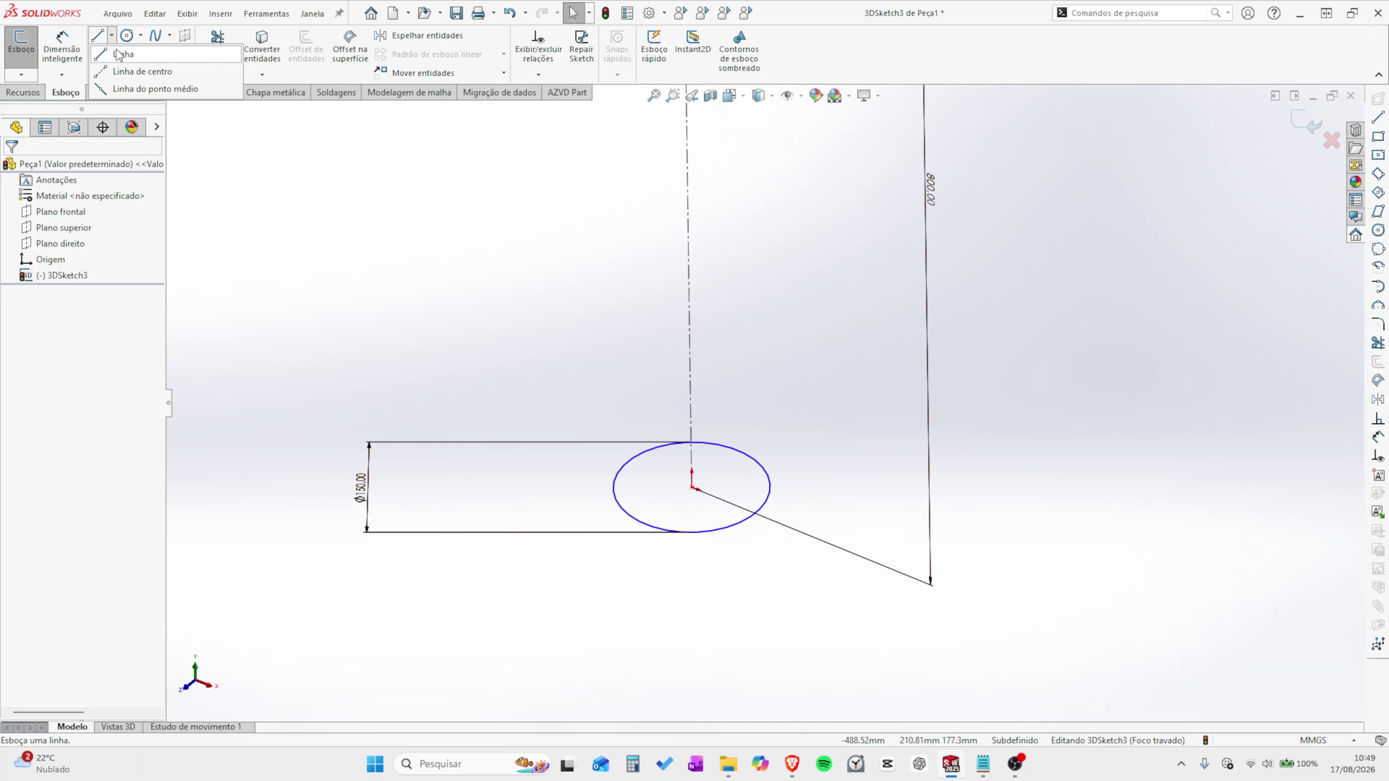
click(130, 69)
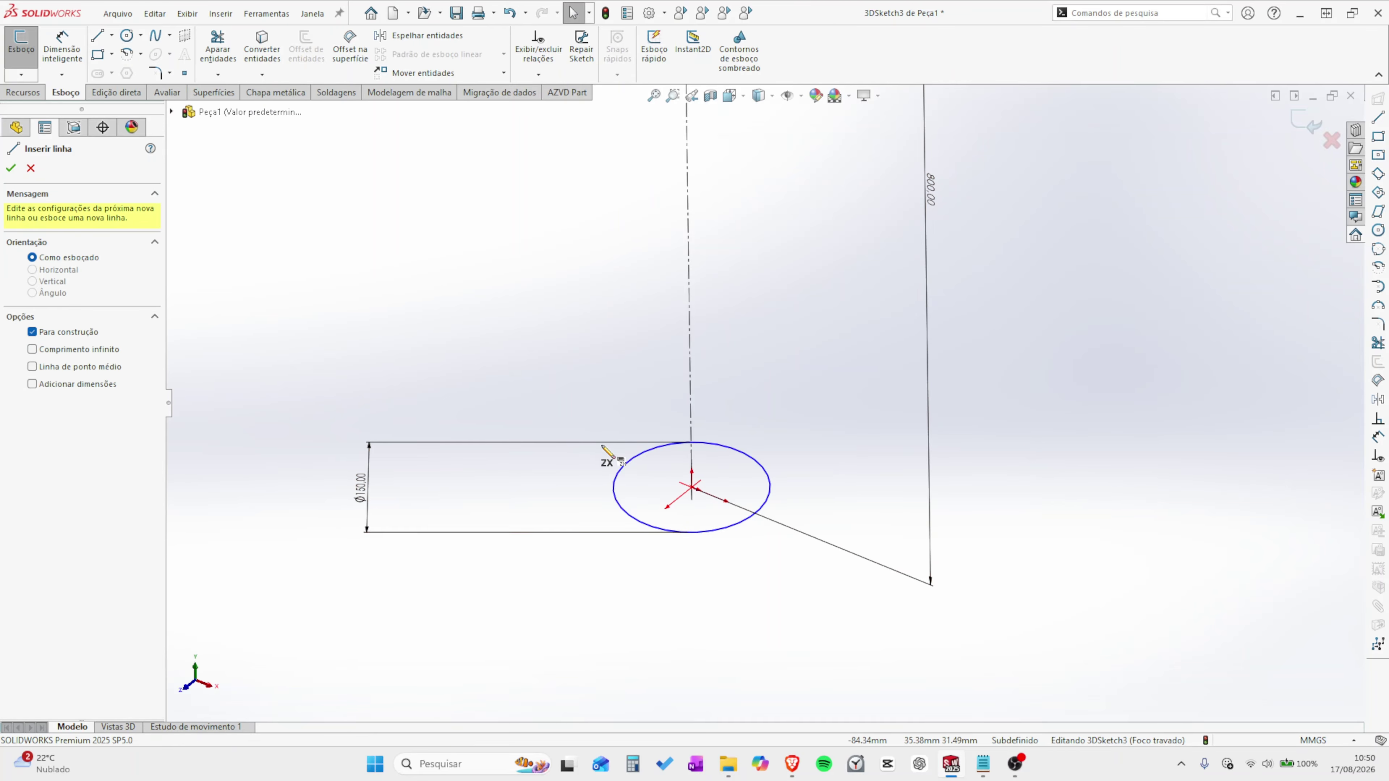
click(692, 487)
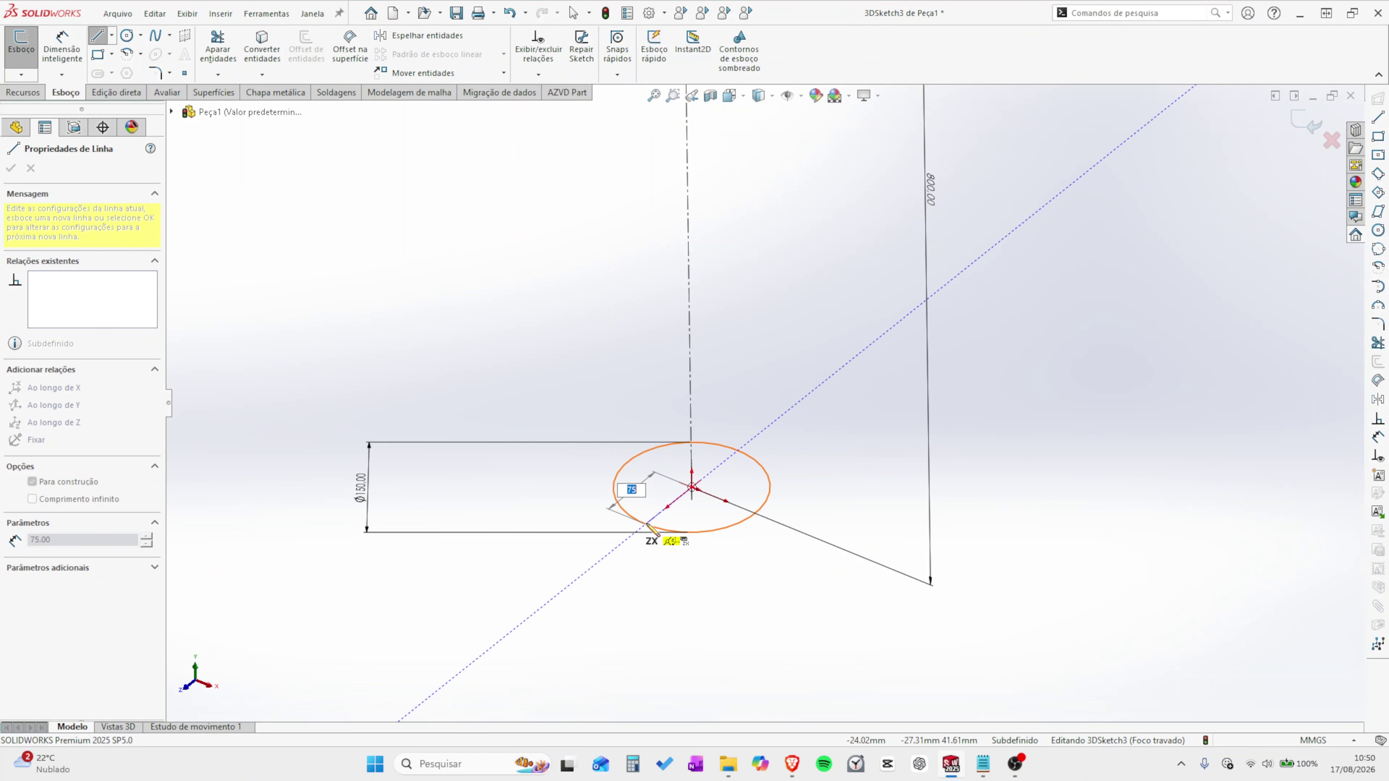
click(648, 525)
key(Escape)
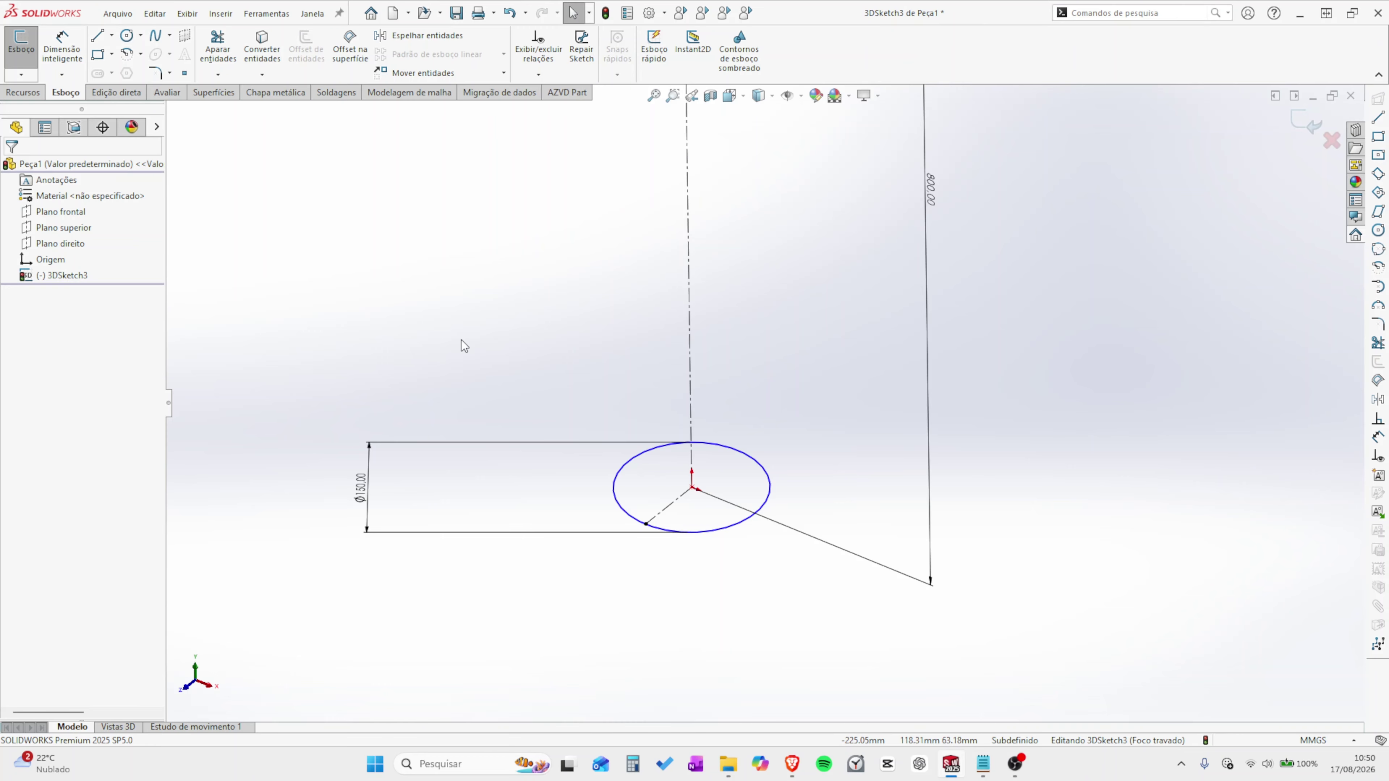
Draw a construction line along the X axis from the origin to the base circle.
key(l)
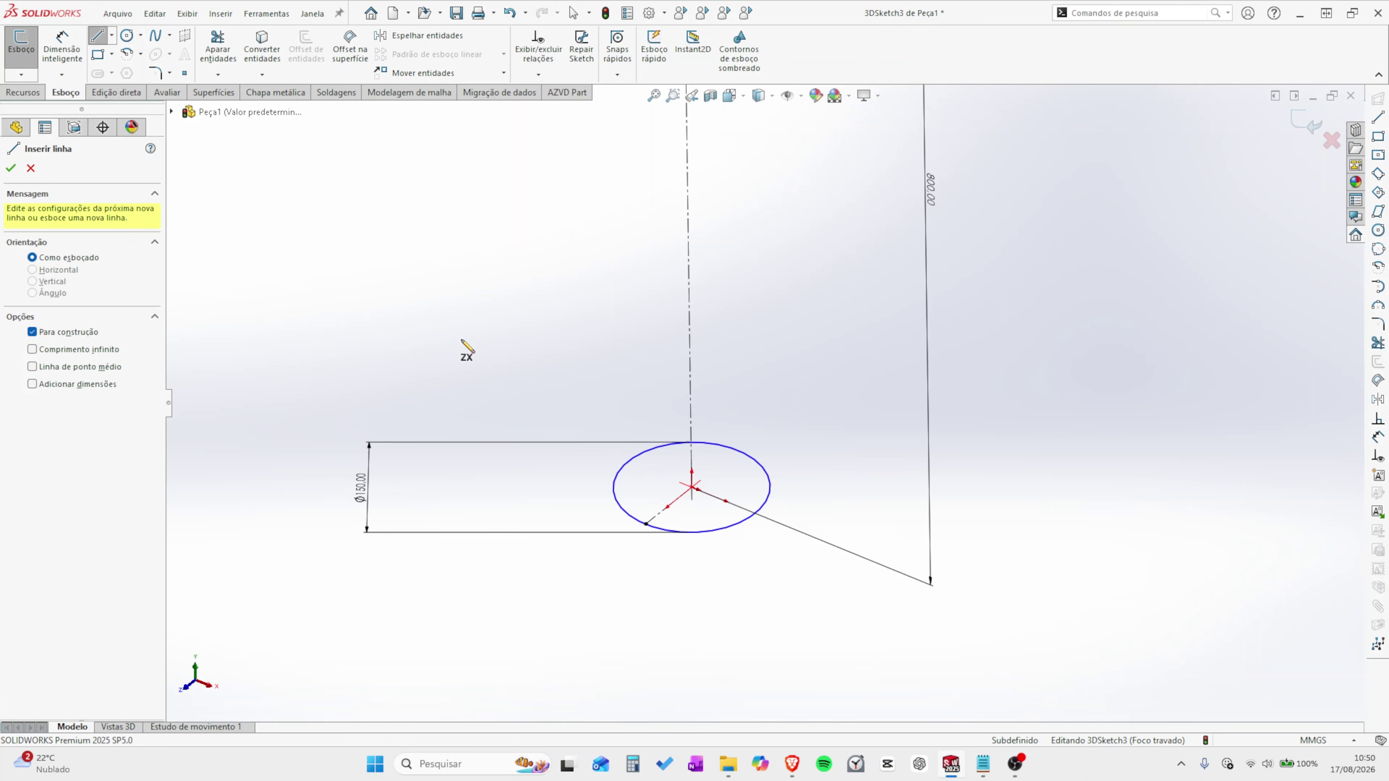
click(692, 487)
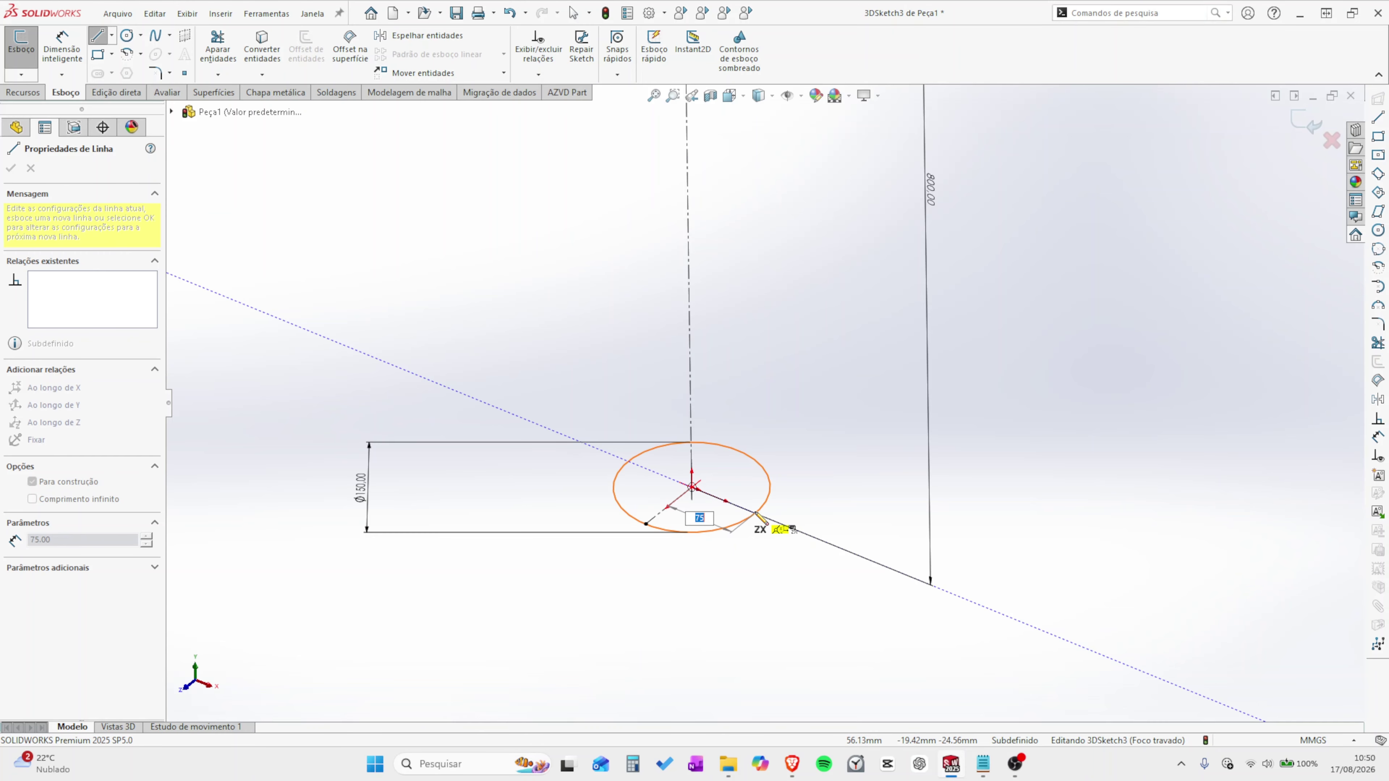
click(755, 513)
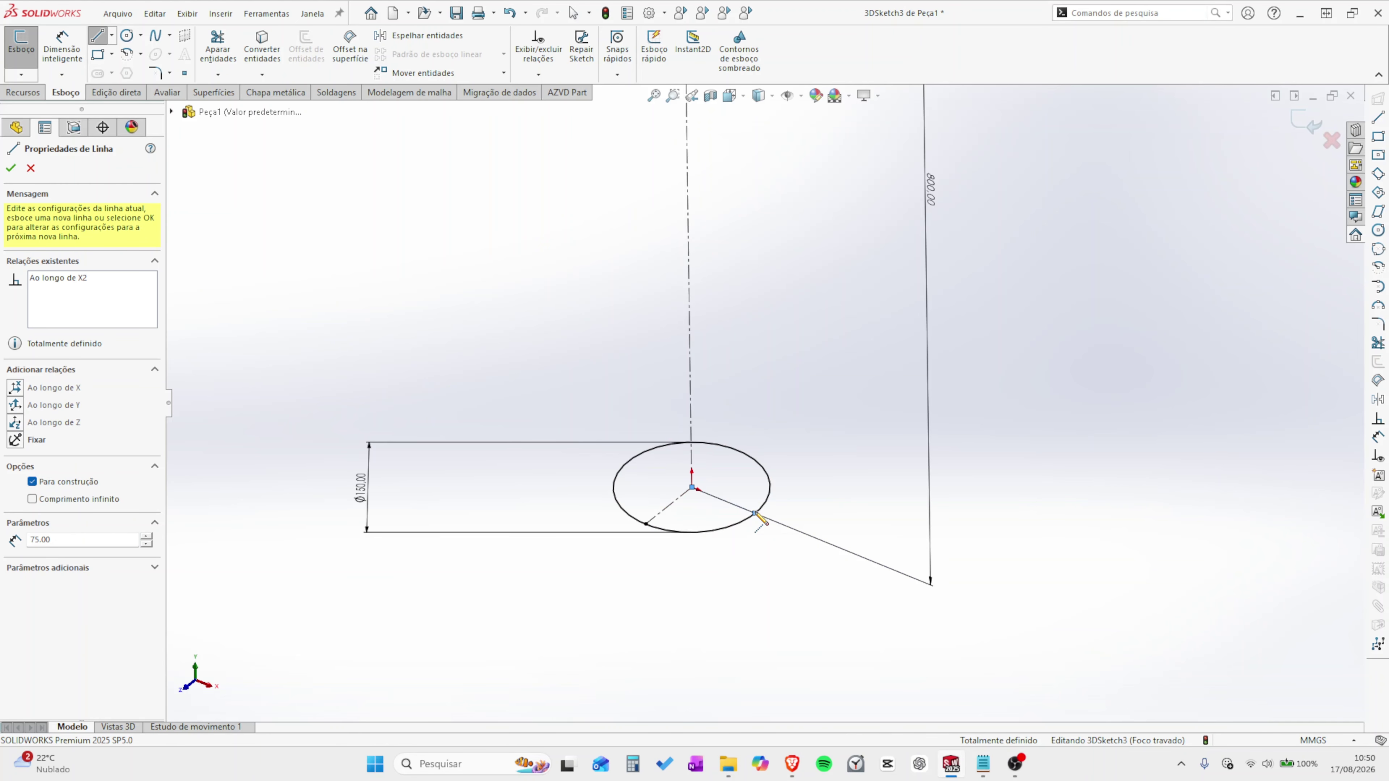
key(Escape)
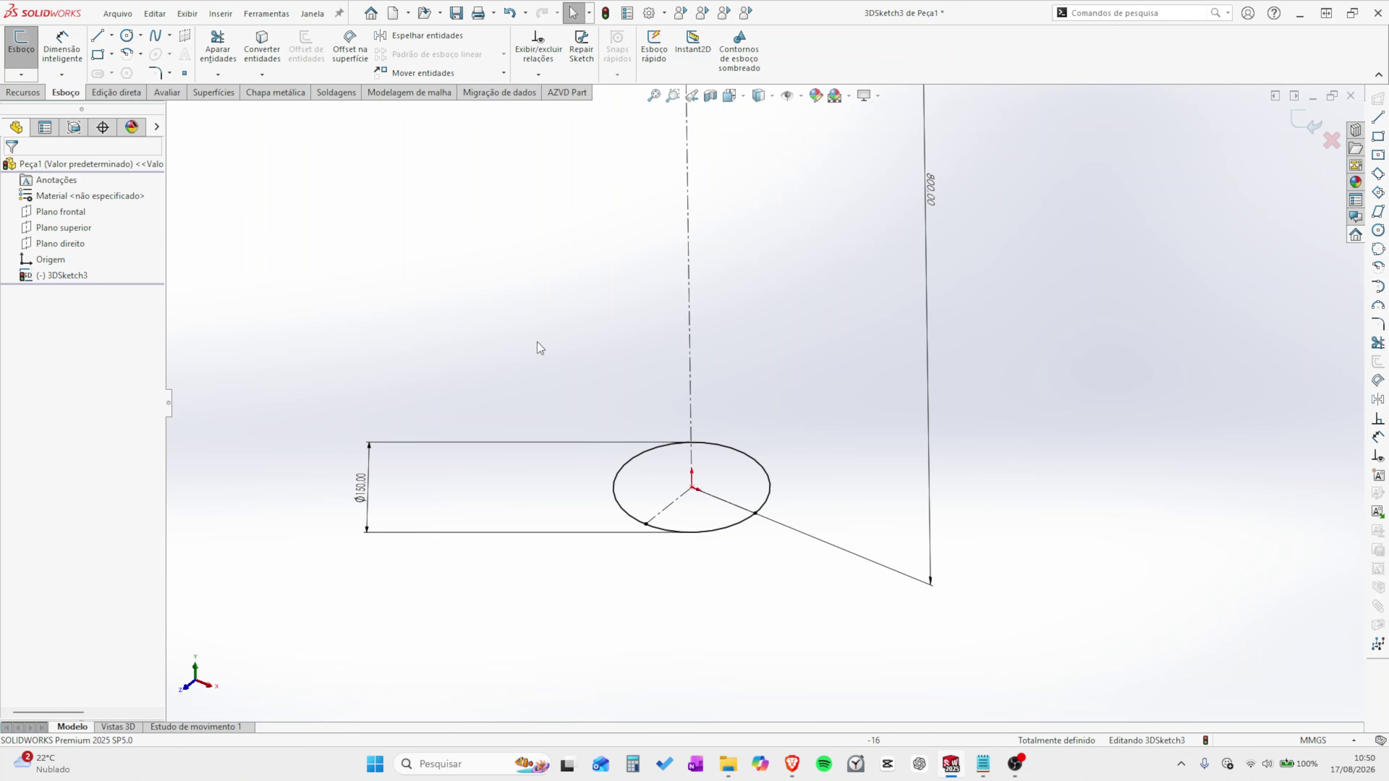
Convert the base circle to construction geometry and move the diameter and height dimensions closer to the sketch.
click(626, 465)
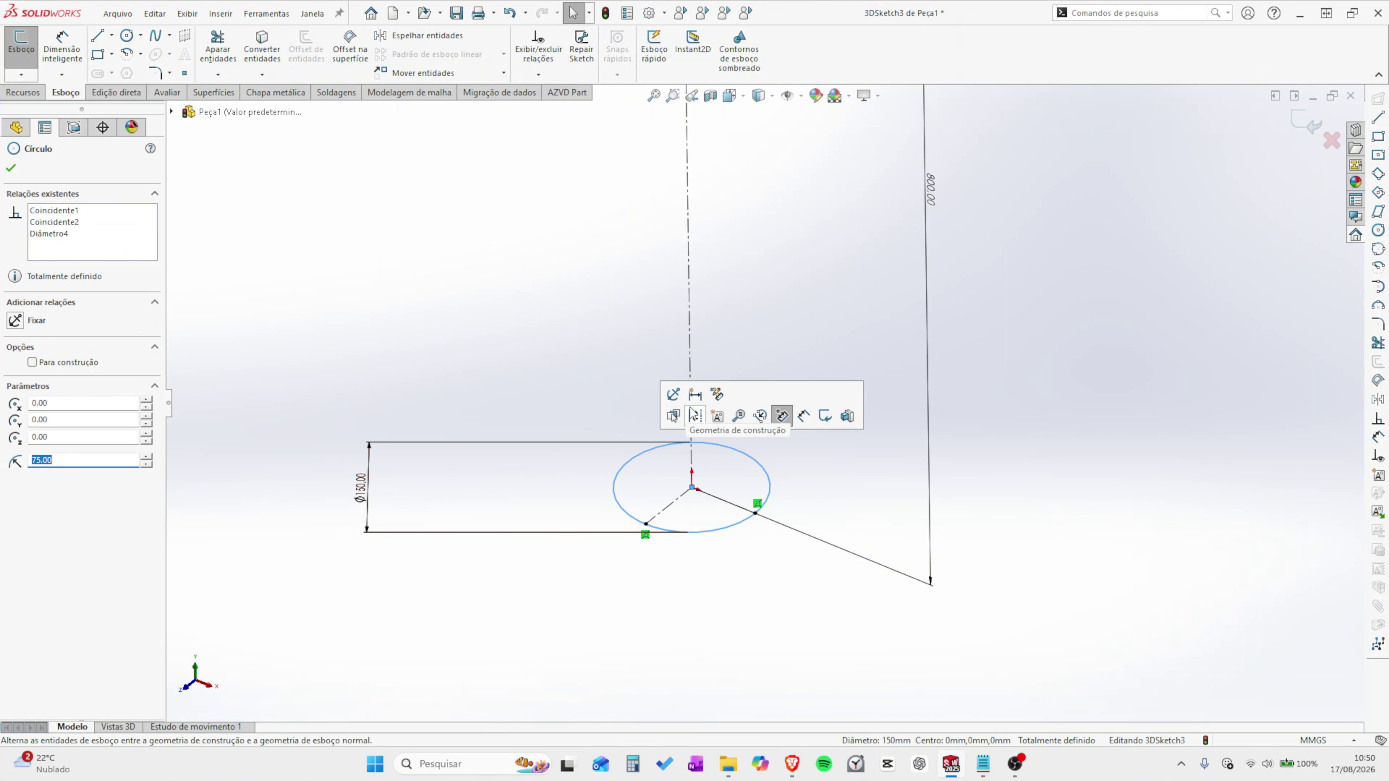
click(694, 415)
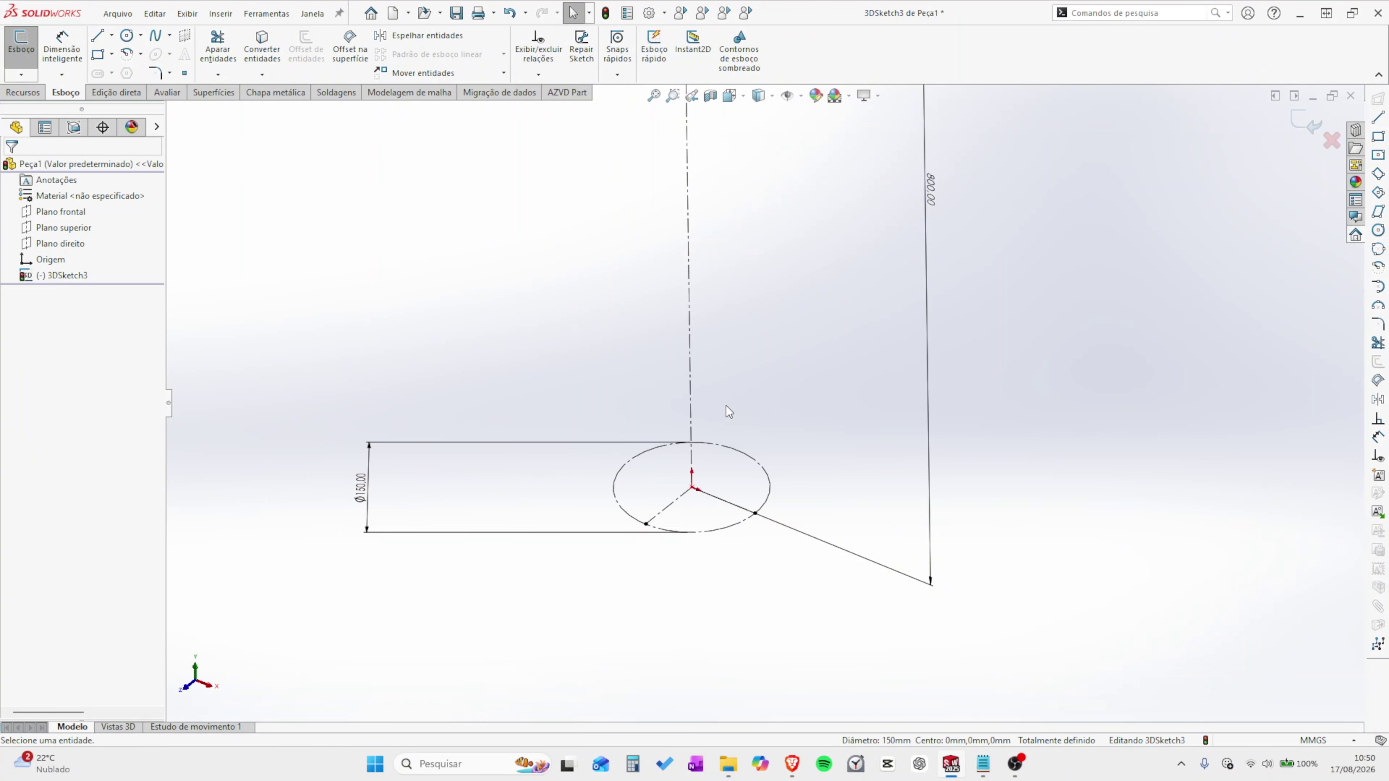
drag(385, 485, 571, 515)
drag(932, 191, 910, 187)
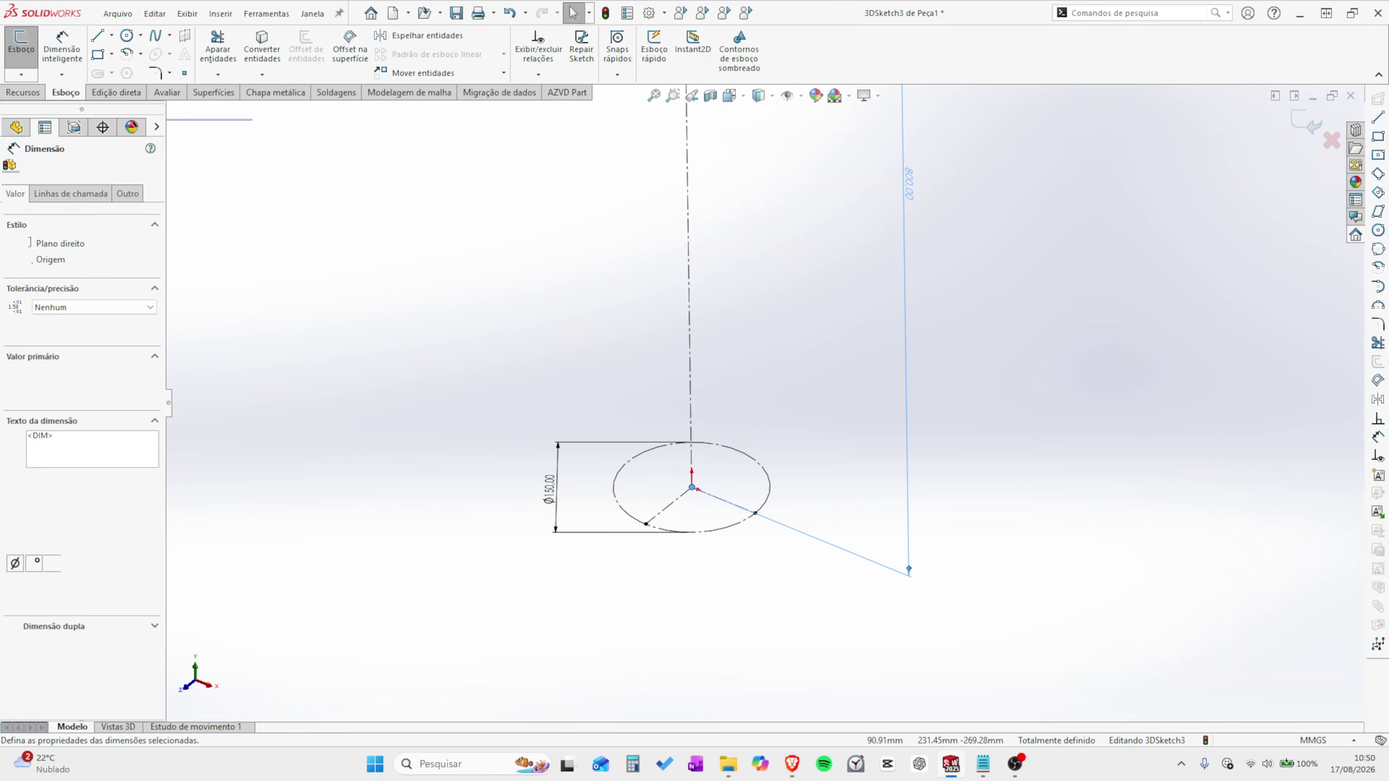
click(799, 374)
Sketch a center rectangle about 442 mm wide along X on the ZX plane, centred on the vertical line's upper endpoint, with midpoint construction lines.
scroll(798, 375, up, 3)
scroll(779, 241, down, 3)
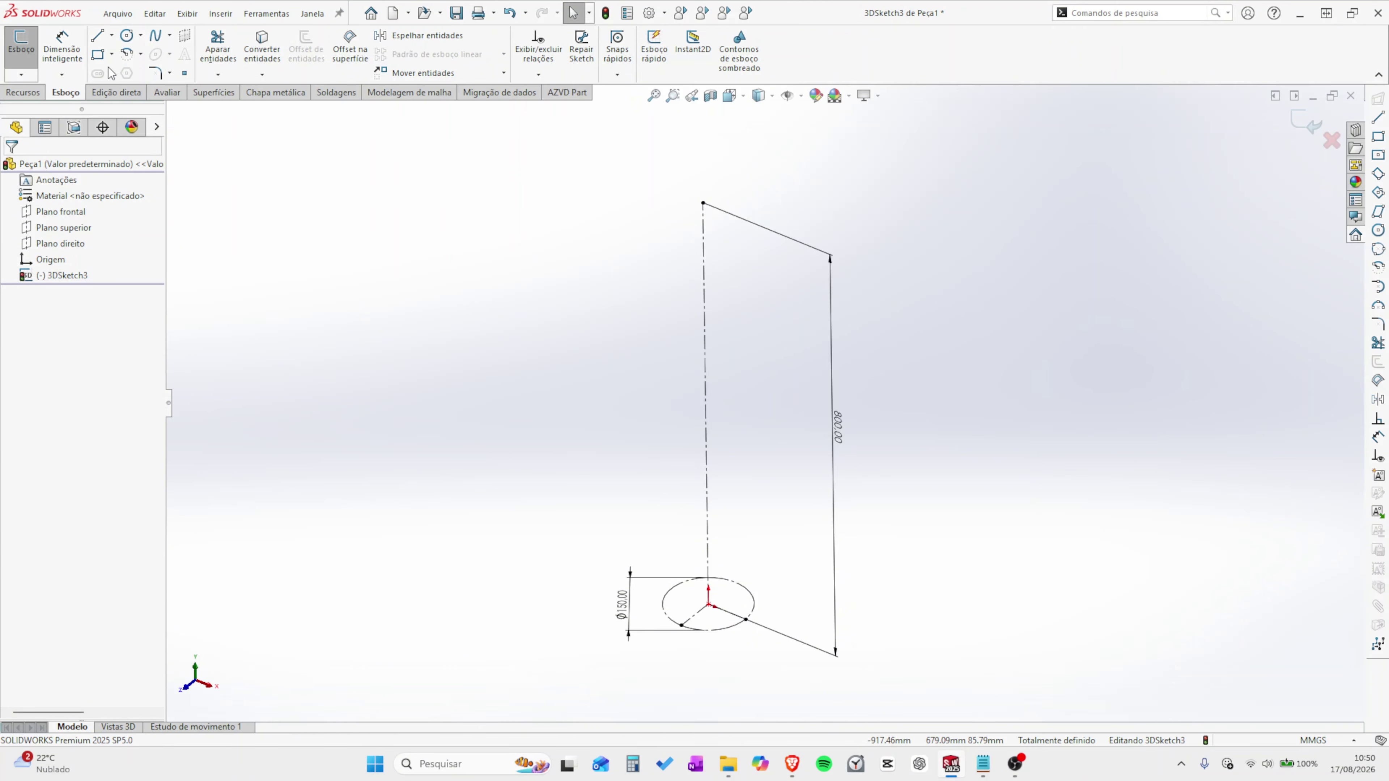
click(113, 53)
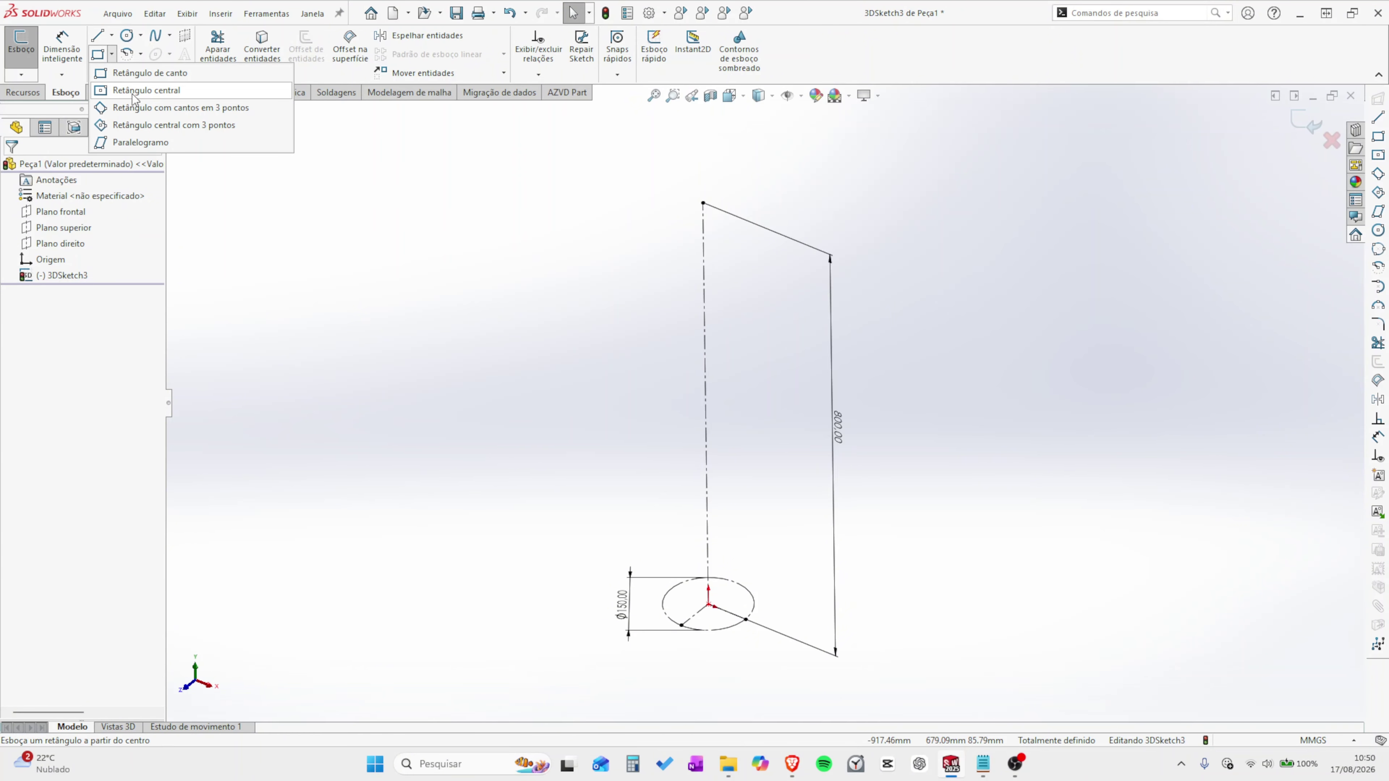
click(145, 90)
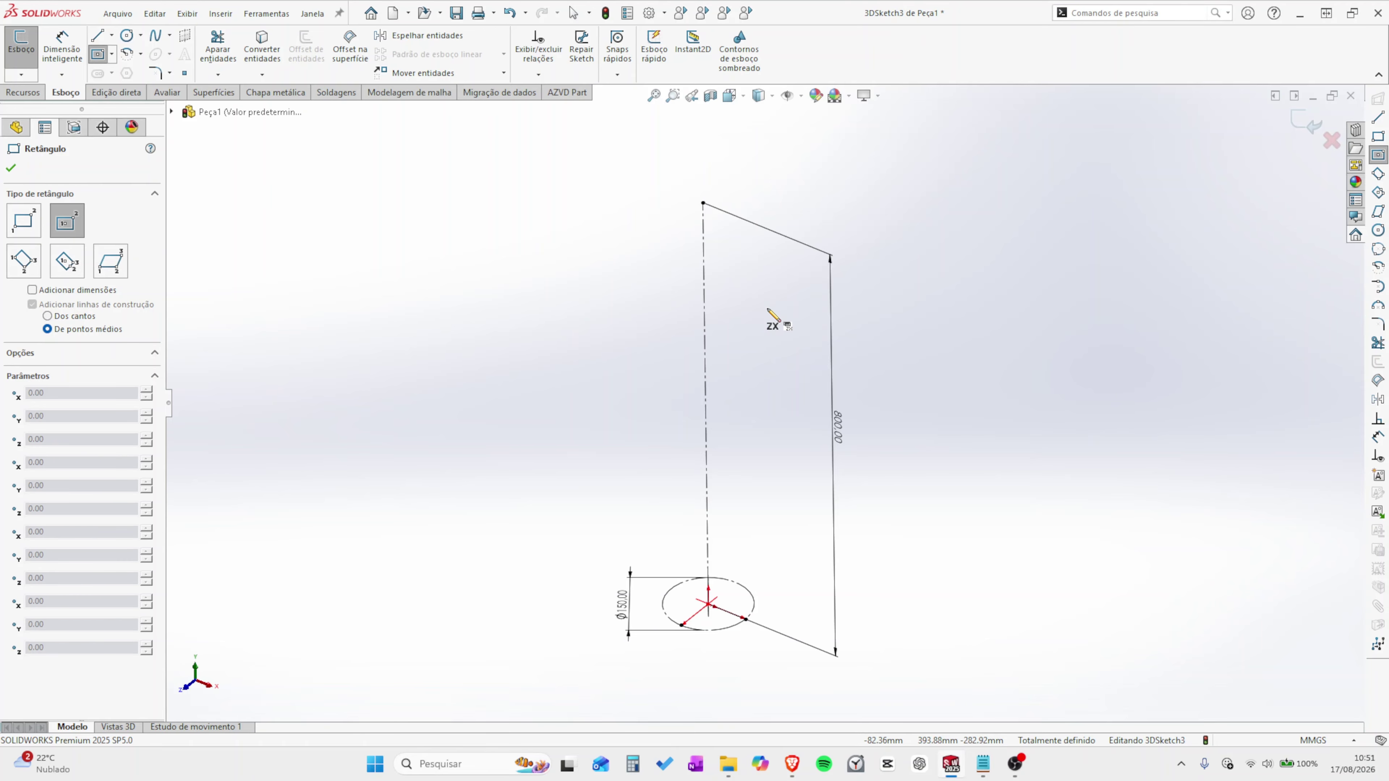
click(703, 204)
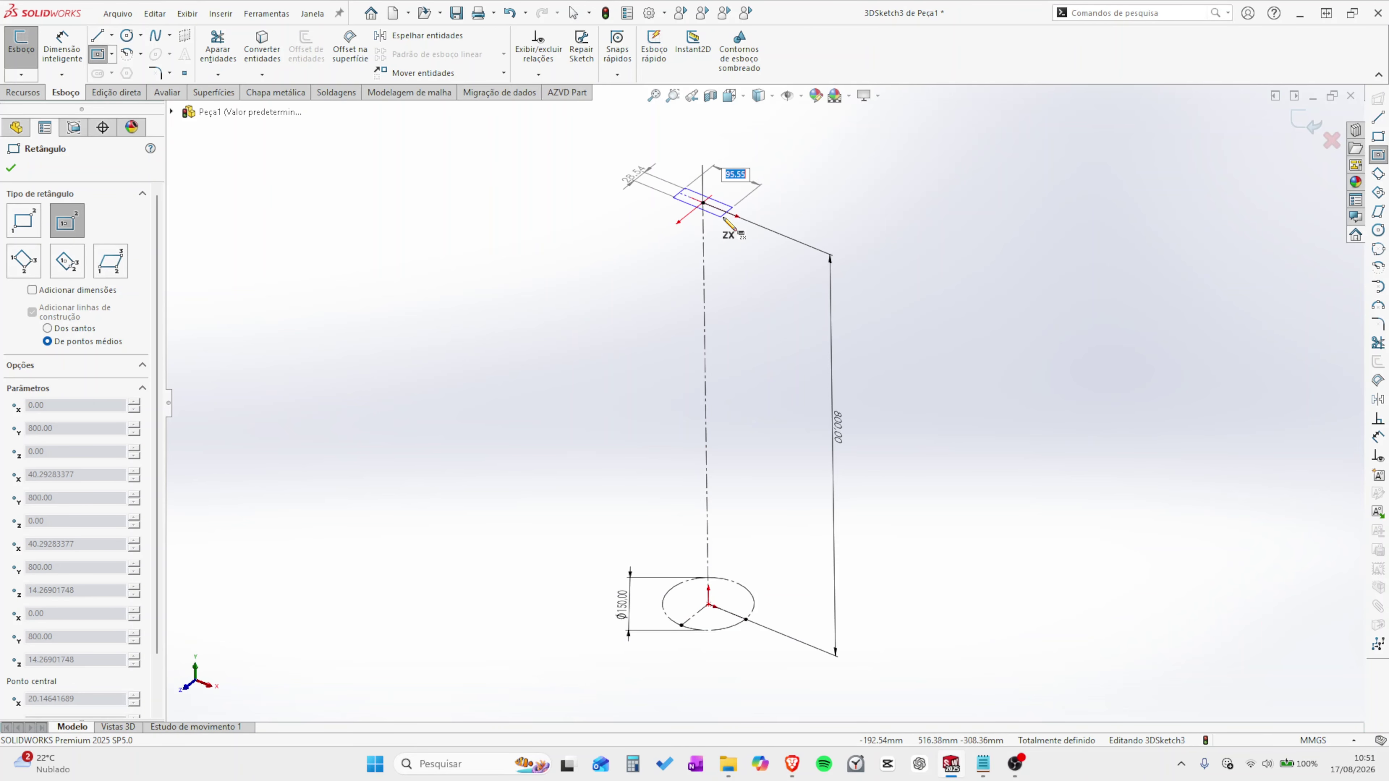
click(733, 311)
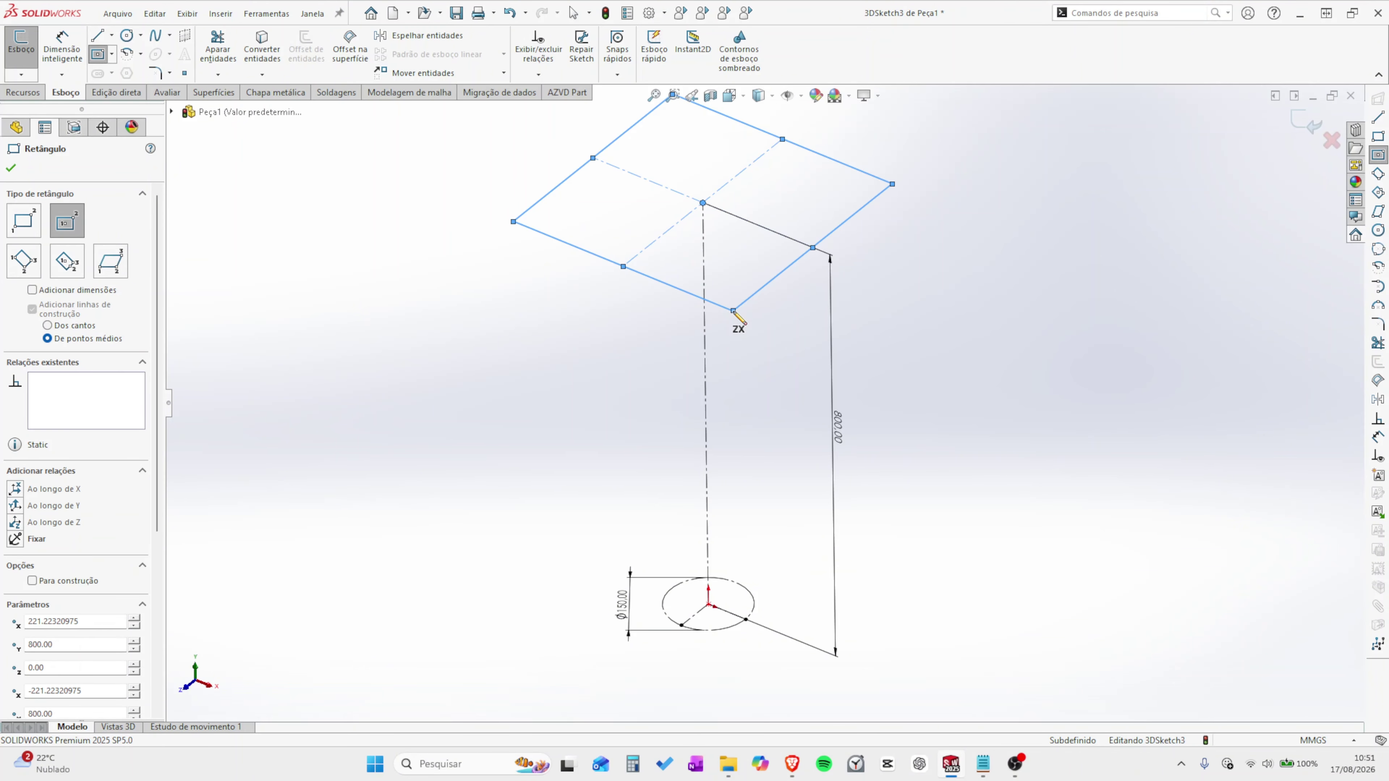
key(Escape)
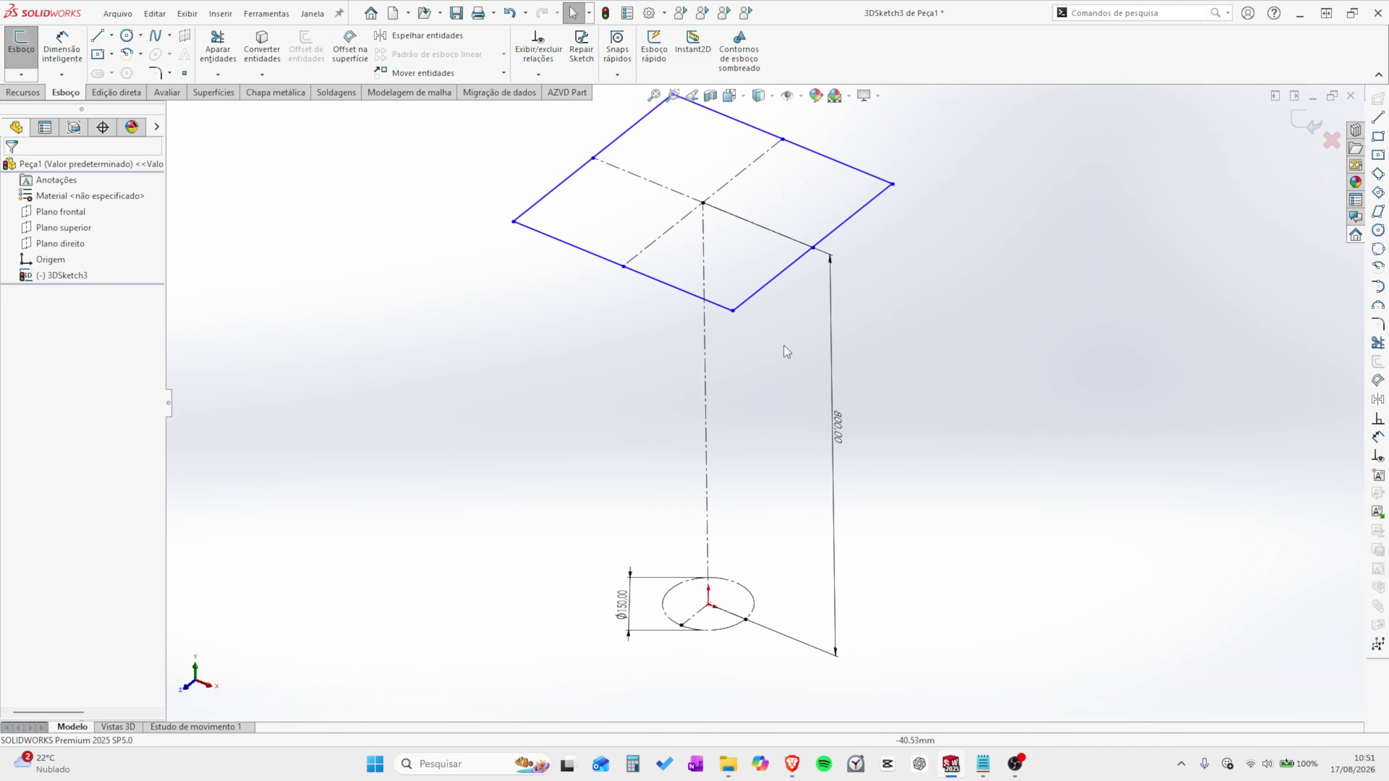
Dimension the rectangle's side along X and set it to 350 mm.
right_drag(812, 231, 806, 183)
scroll(805, 182, up, 2)
scroll(787, 212, down, 2)
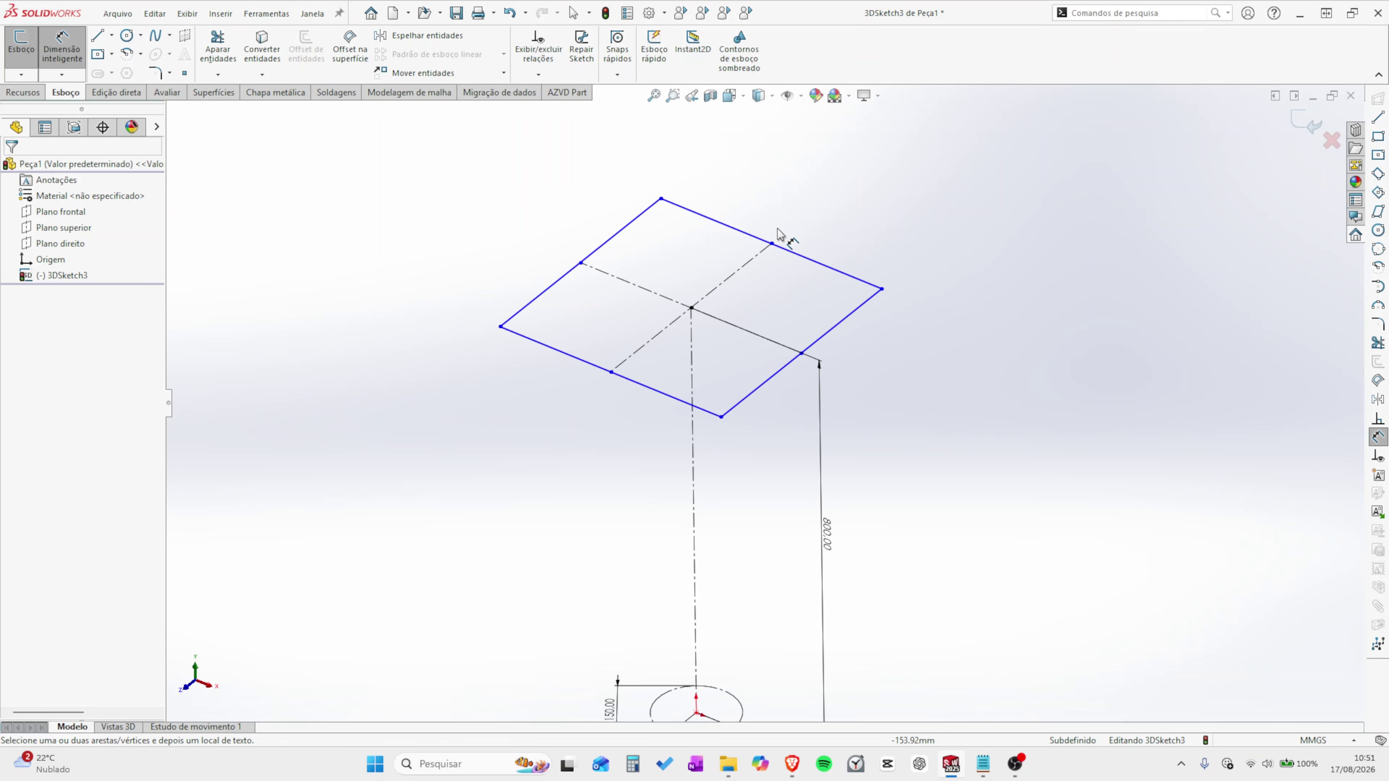
click(756, 238)
click(812, 199)
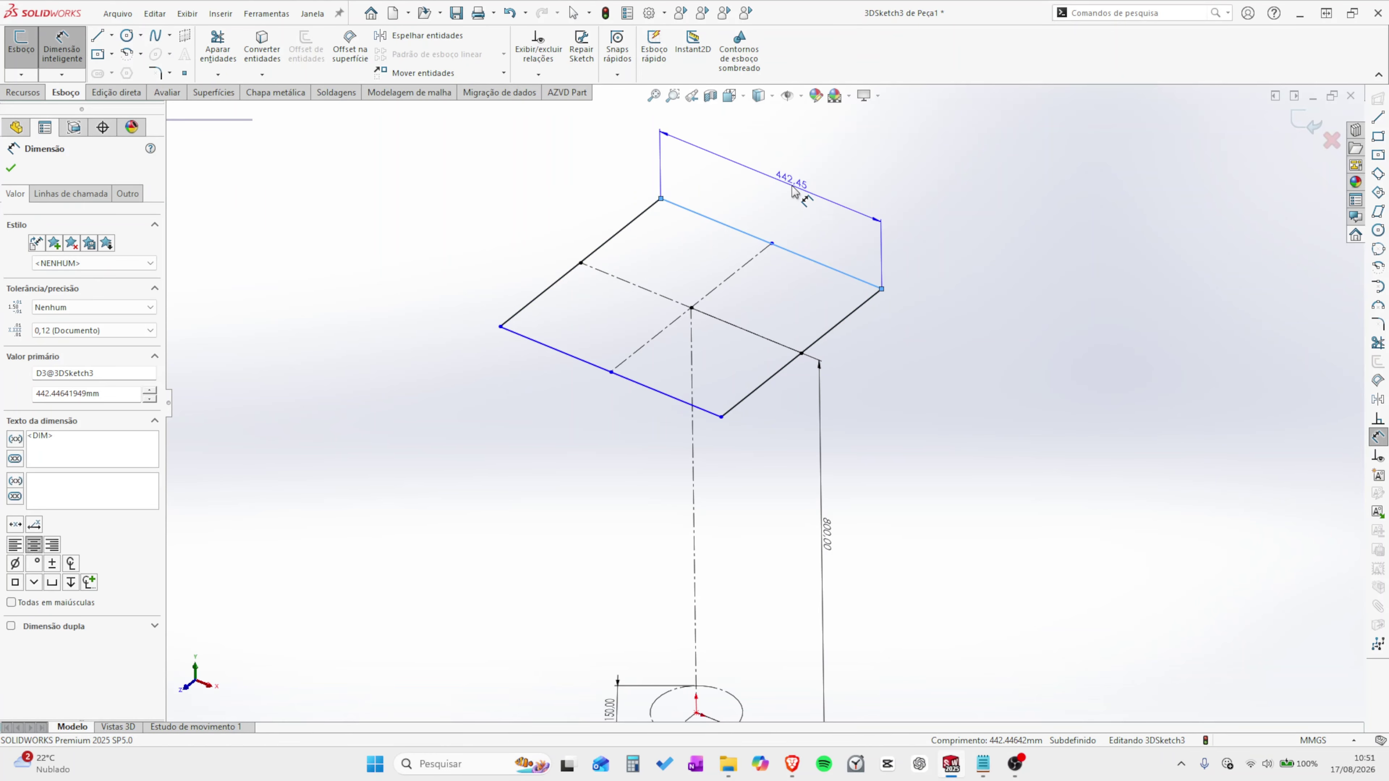
text(350)
key(Return)
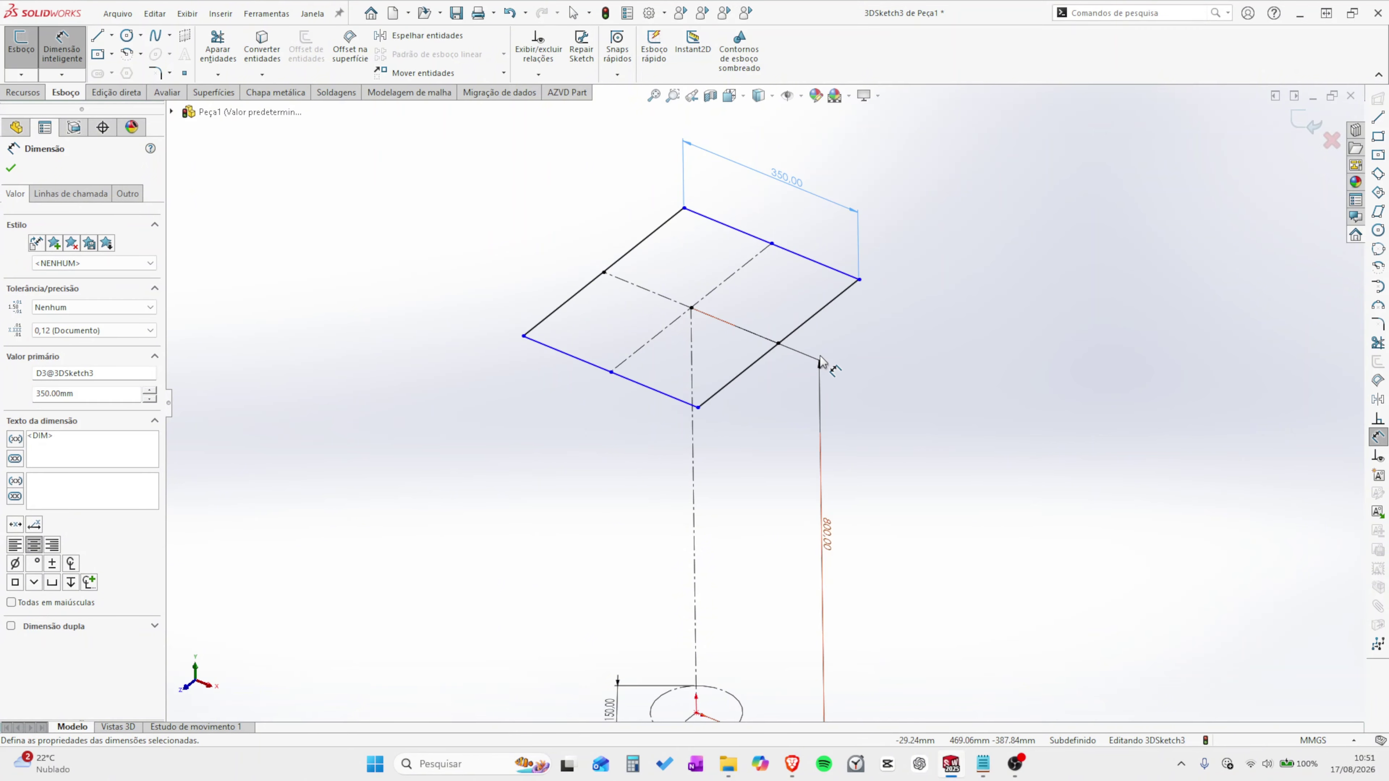
Dimension the rectangle's side along Z and set it to 600 mm.
click(815, 330)
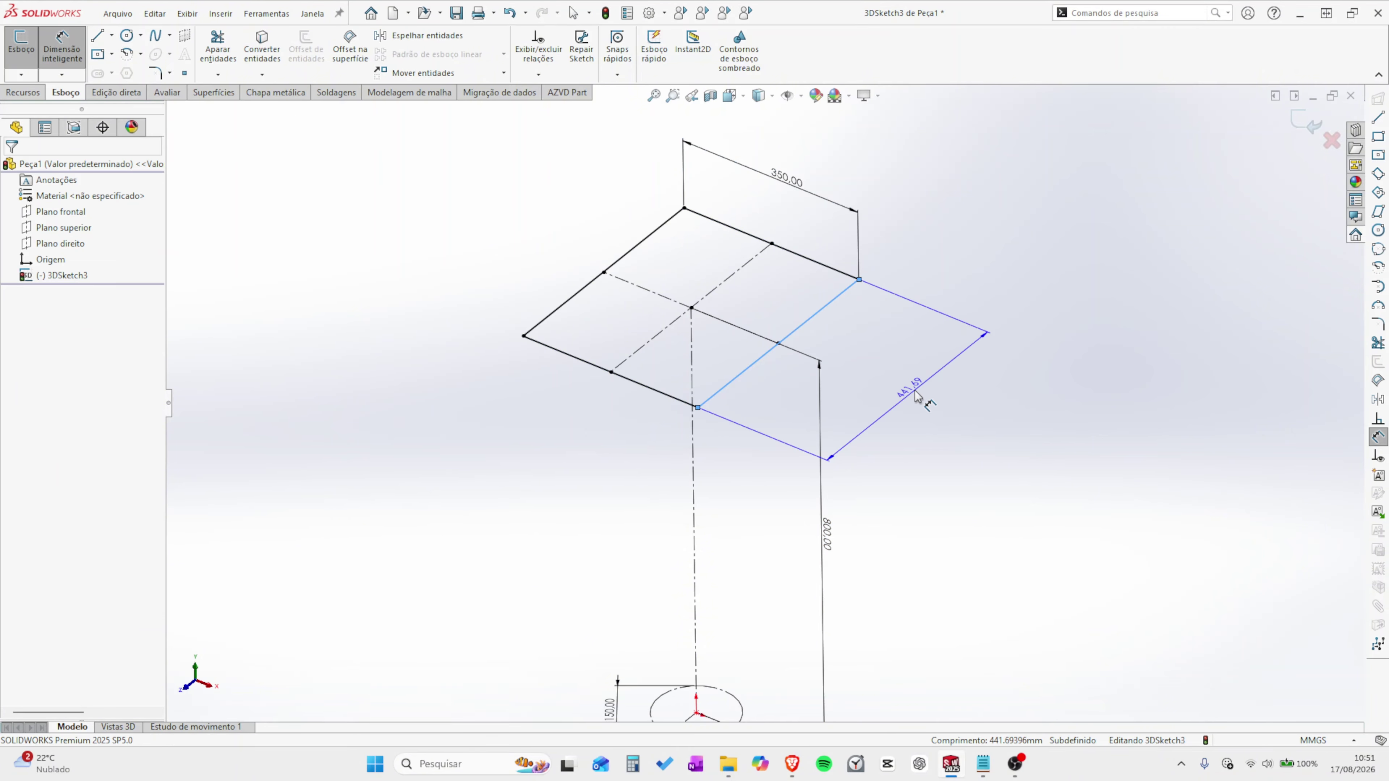
click(915, 391)
text(600)
key(Return)
click(990, 452)
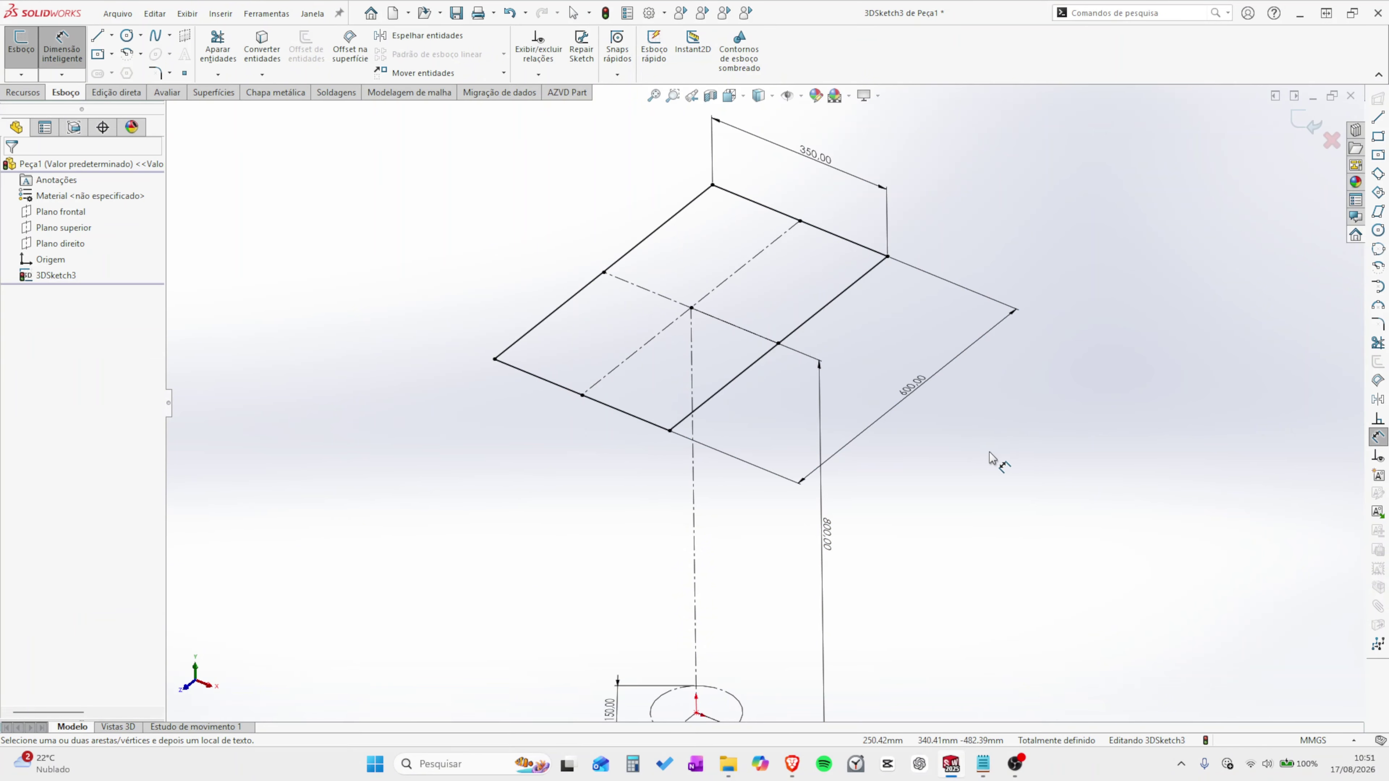
key(Escape)
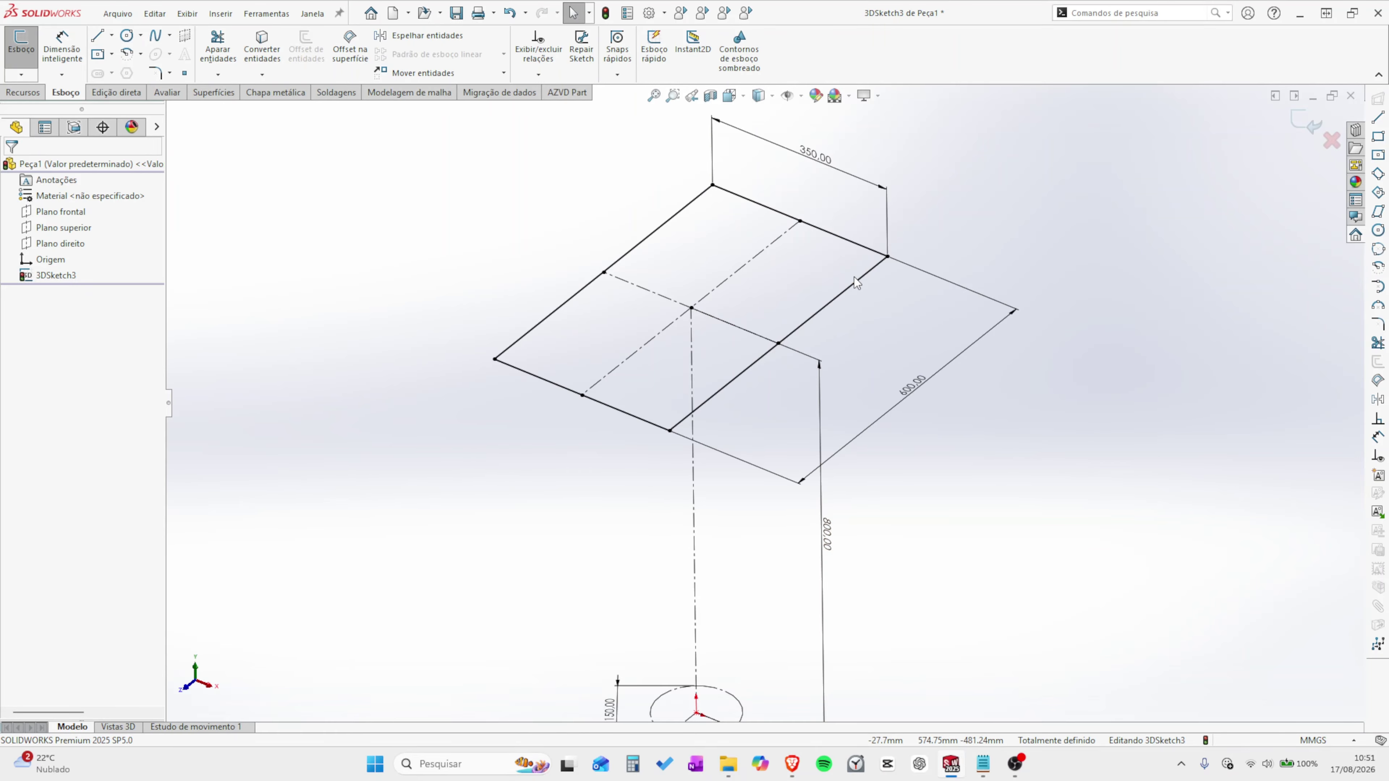
Convert the rectangle's four sides to construction geometry and exit the 3D sketch.
click(862, 283)
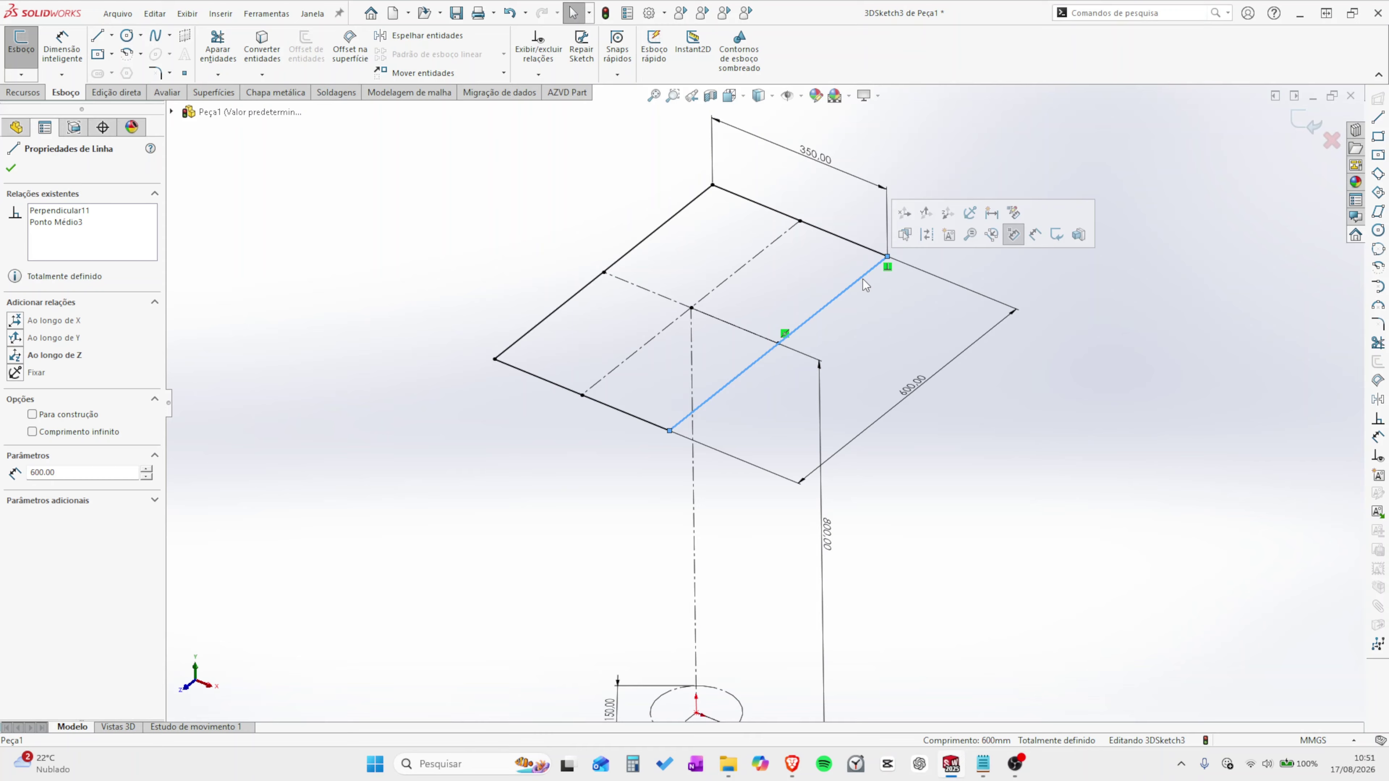
ctrl+click(856, 252)
ctrl+click(637, 289)
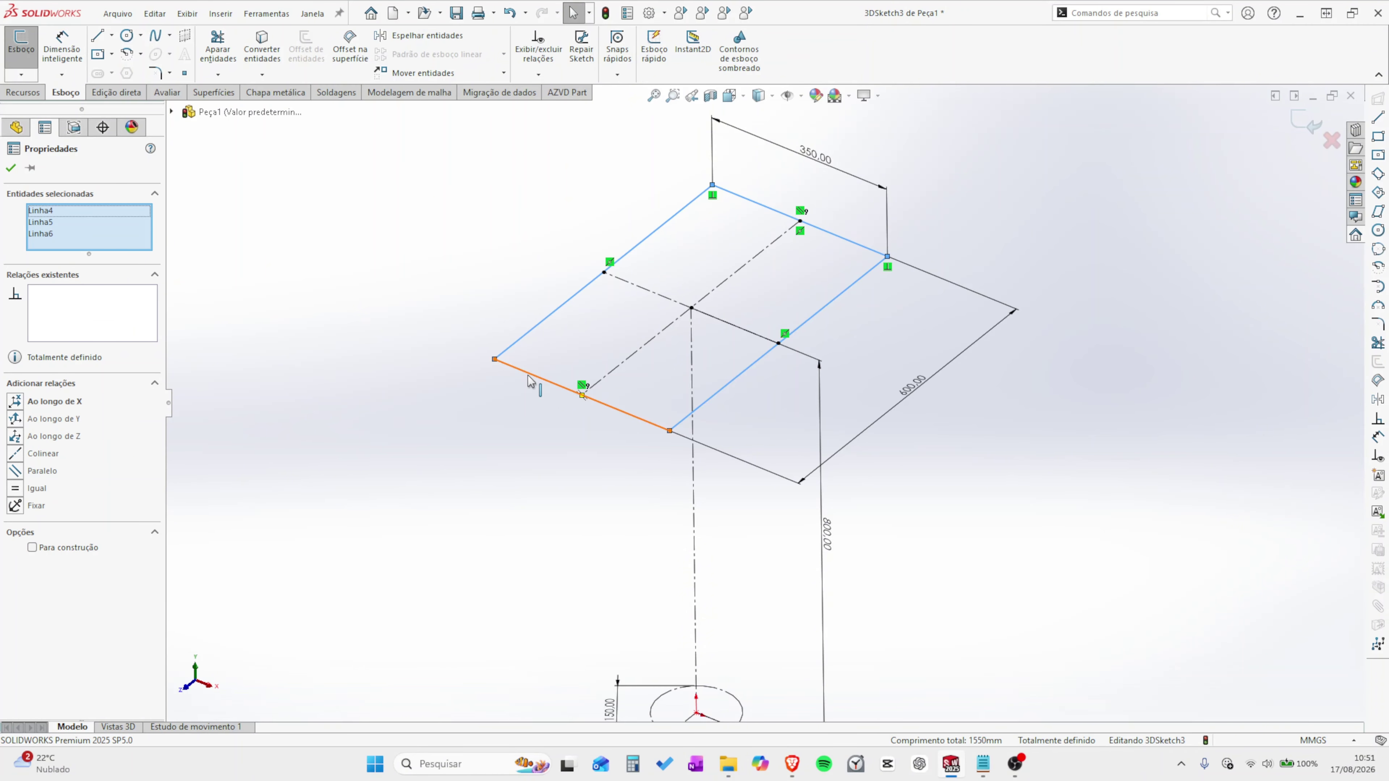
ctrl+click(533, 385)
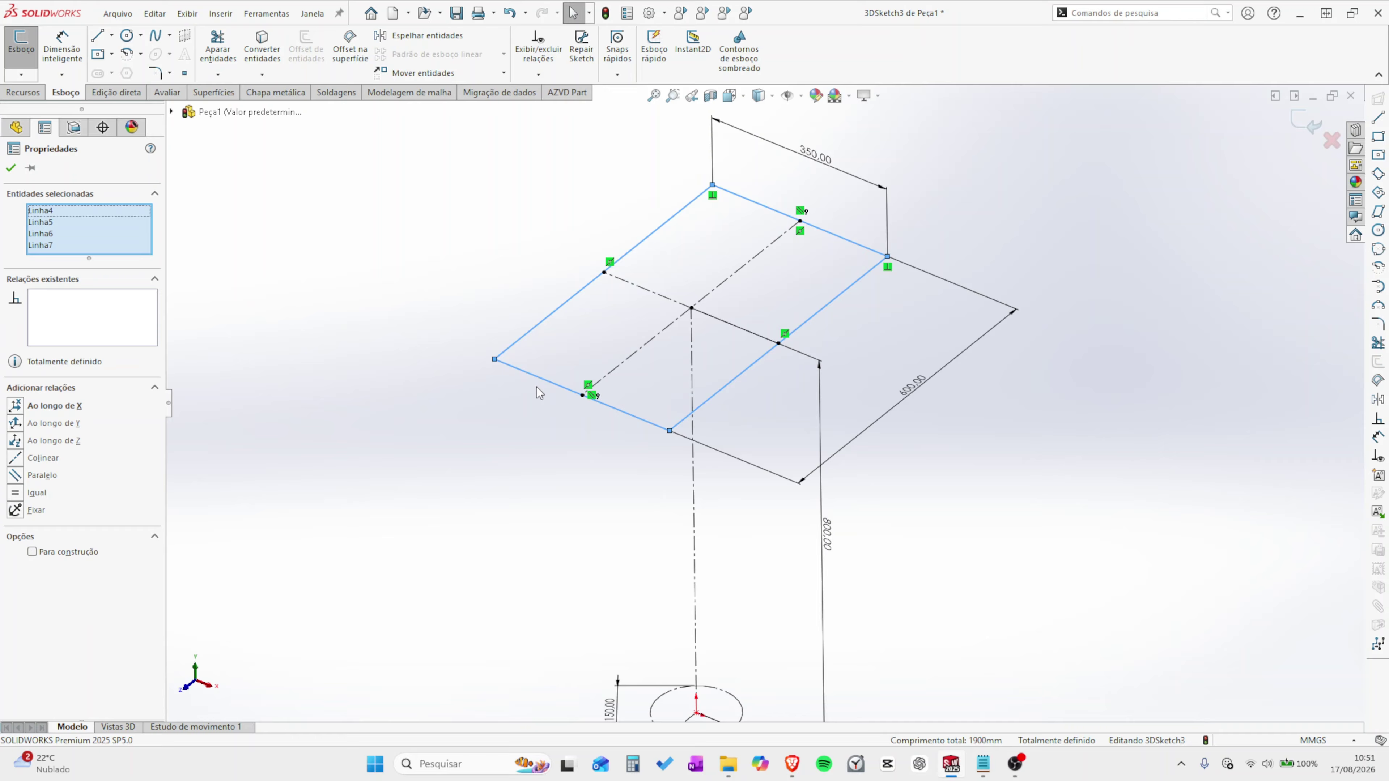
click(32, 552)
click(611, 517)
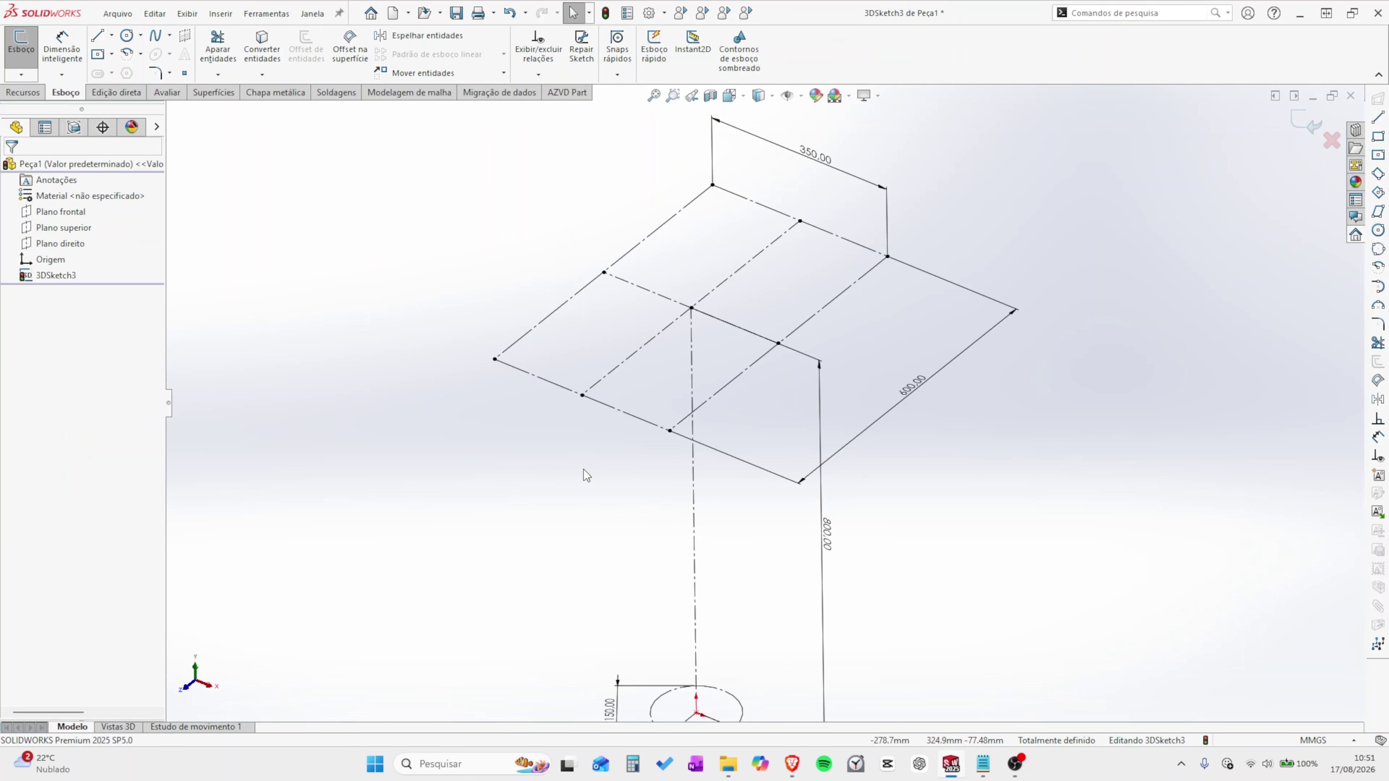
key(f)
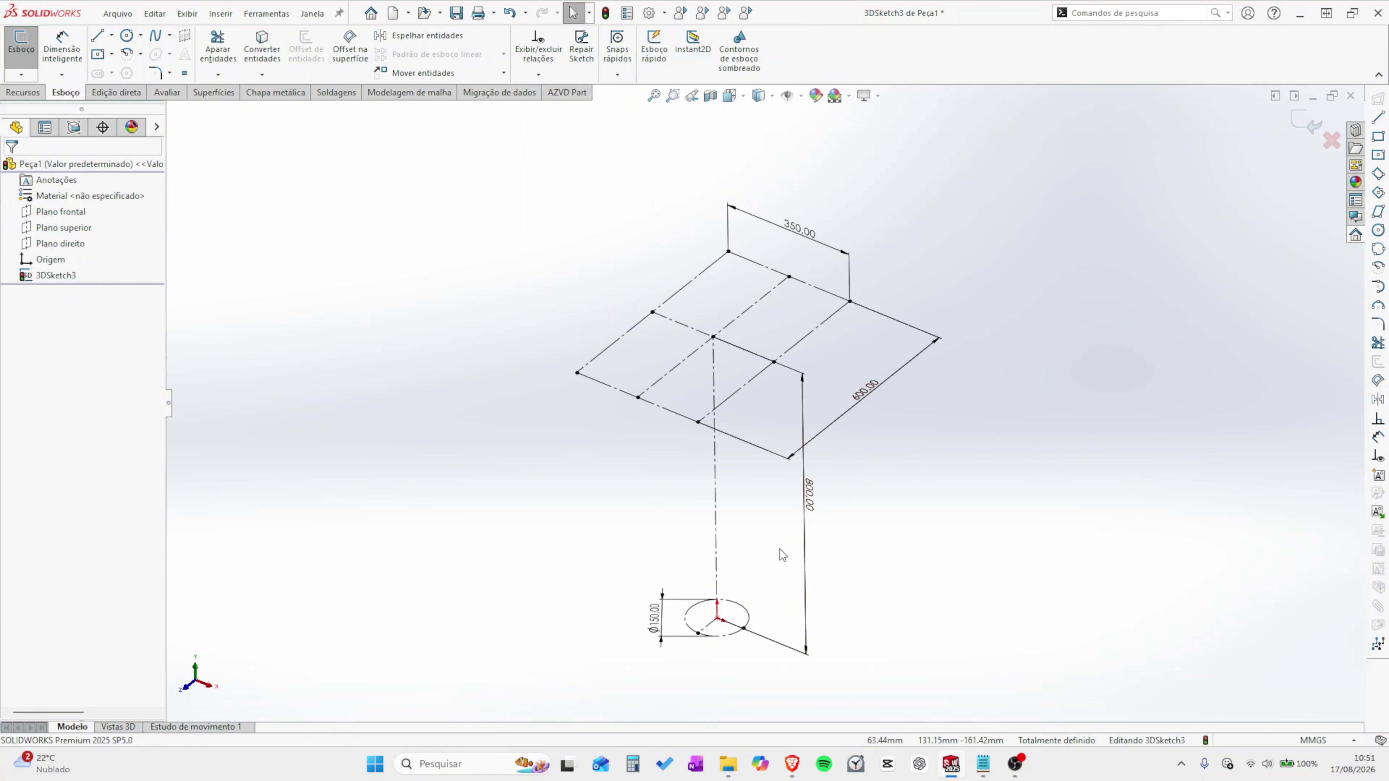
scroll(768, 508, down, 2)
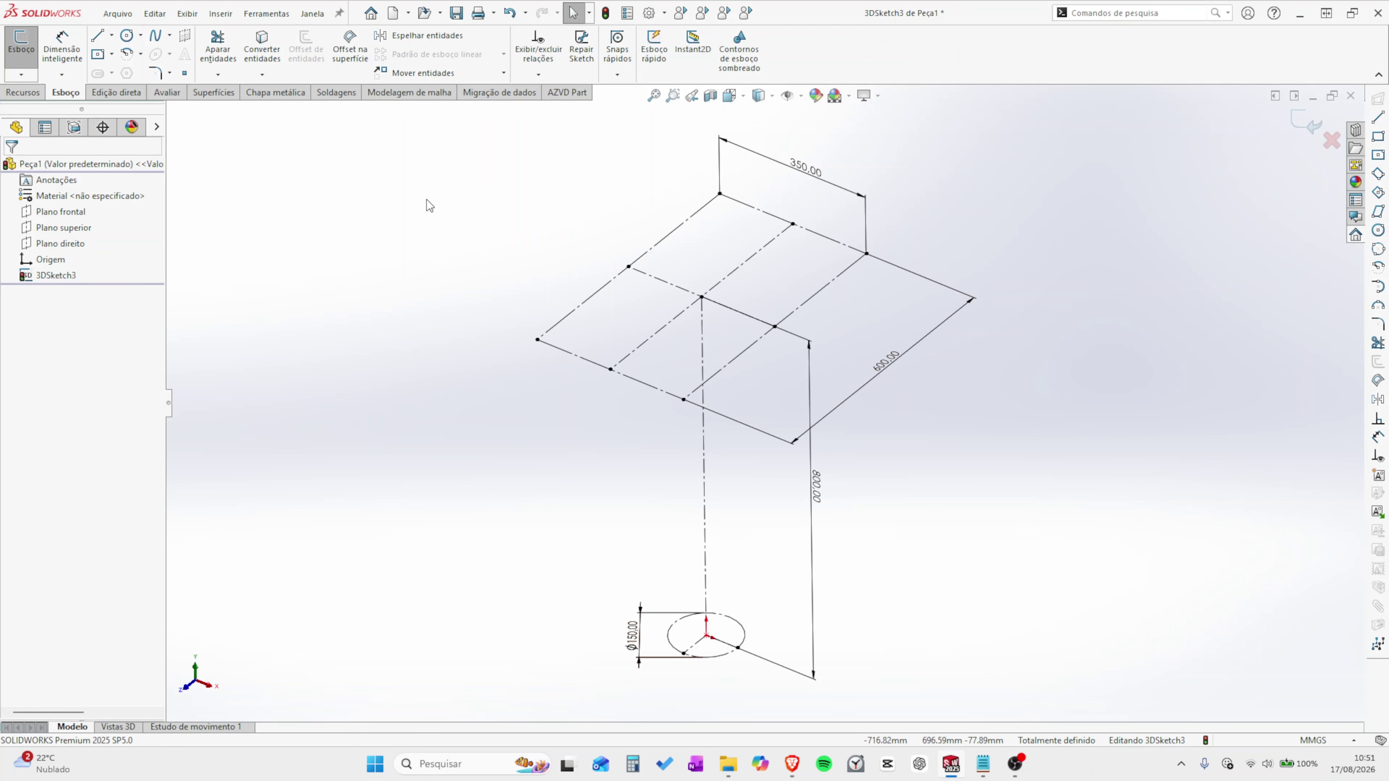
click(1299, 122)
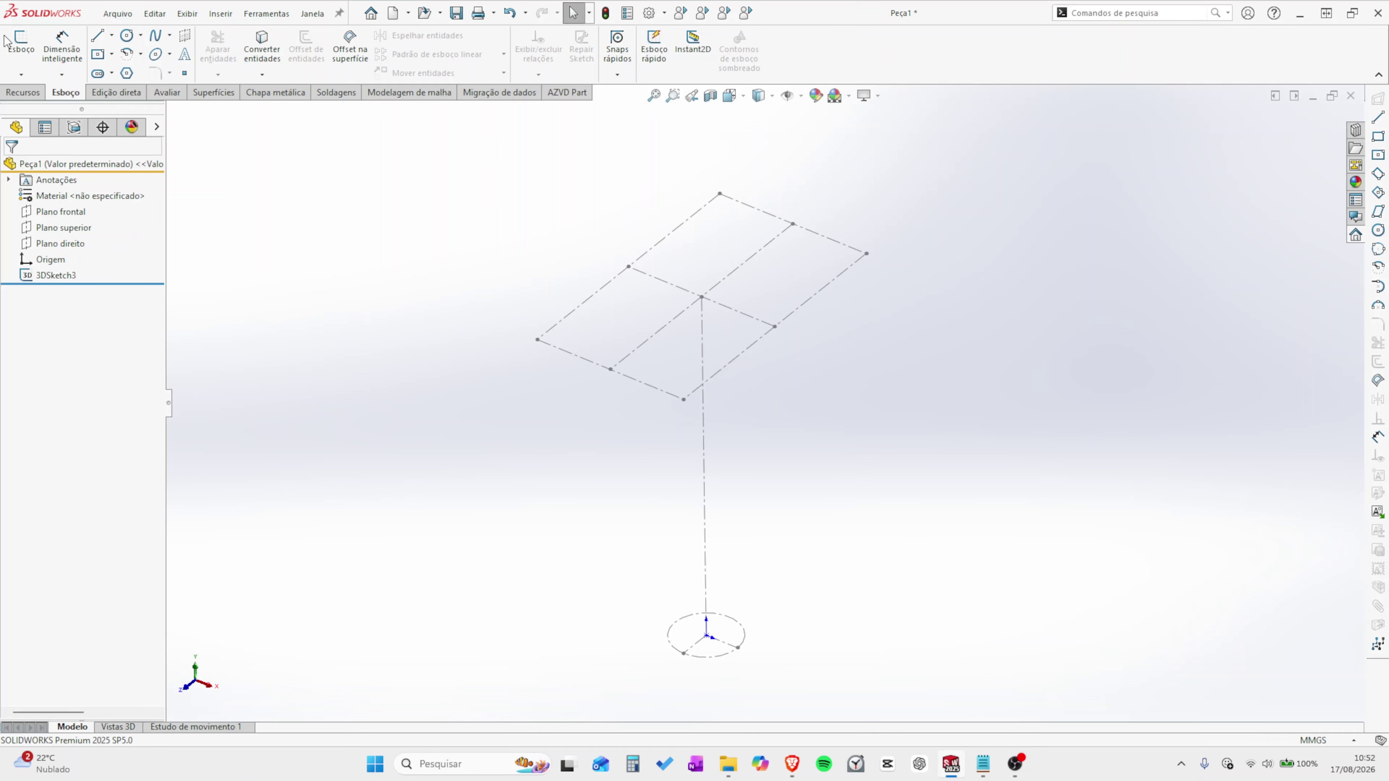
In a new 3D sketch, trace half the rectangle with lines from one 350 mm side's midpoint through two corners to the opposite midpoint, and exit.
click(25, 76)
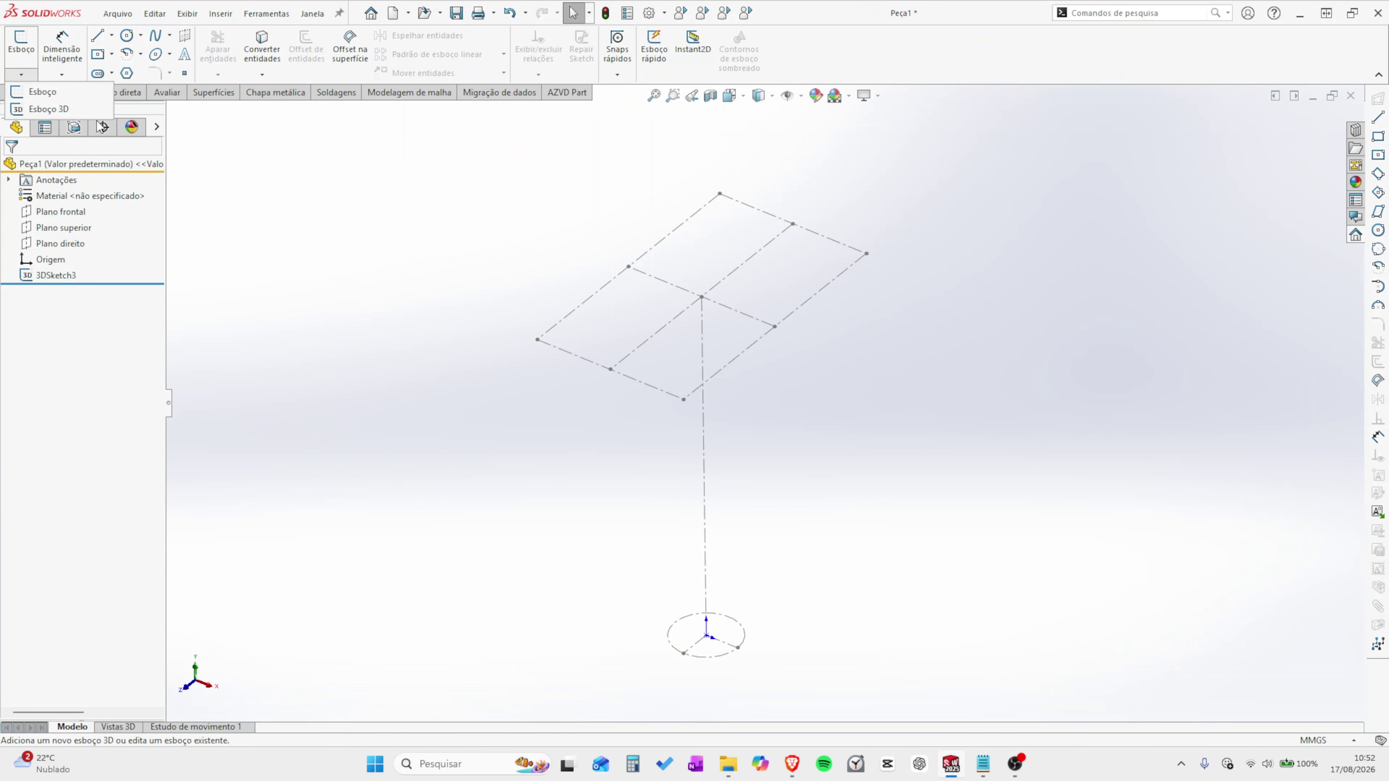
click(60, 110)
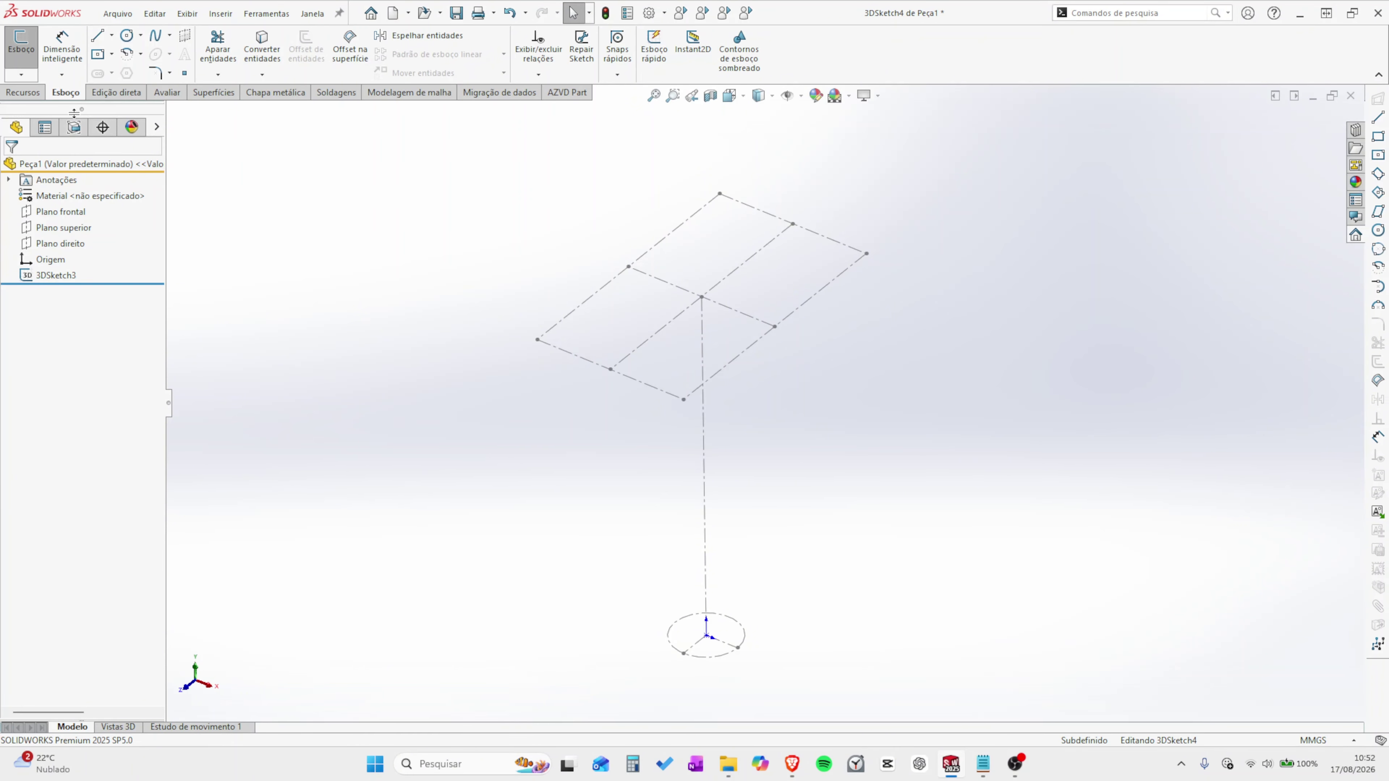
click(98, 38)
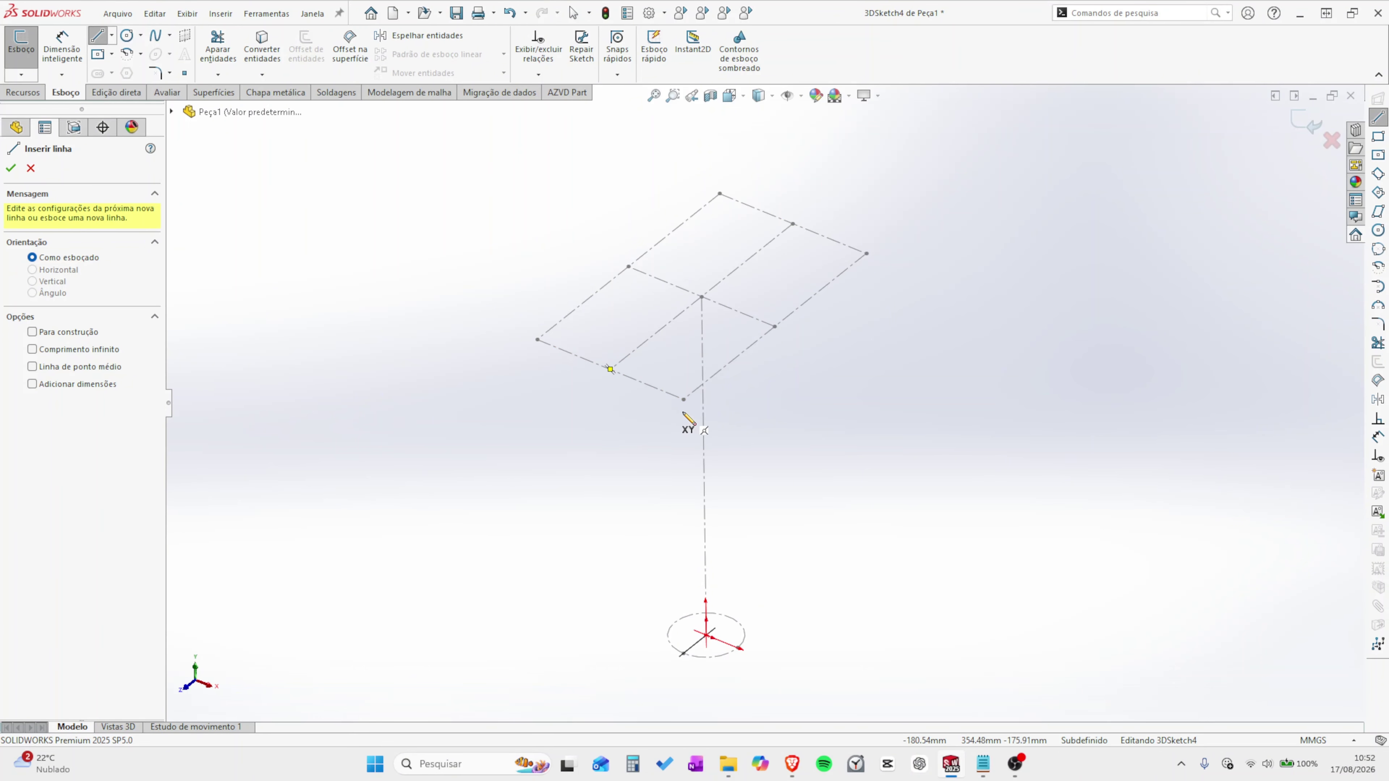
click(610, 369)
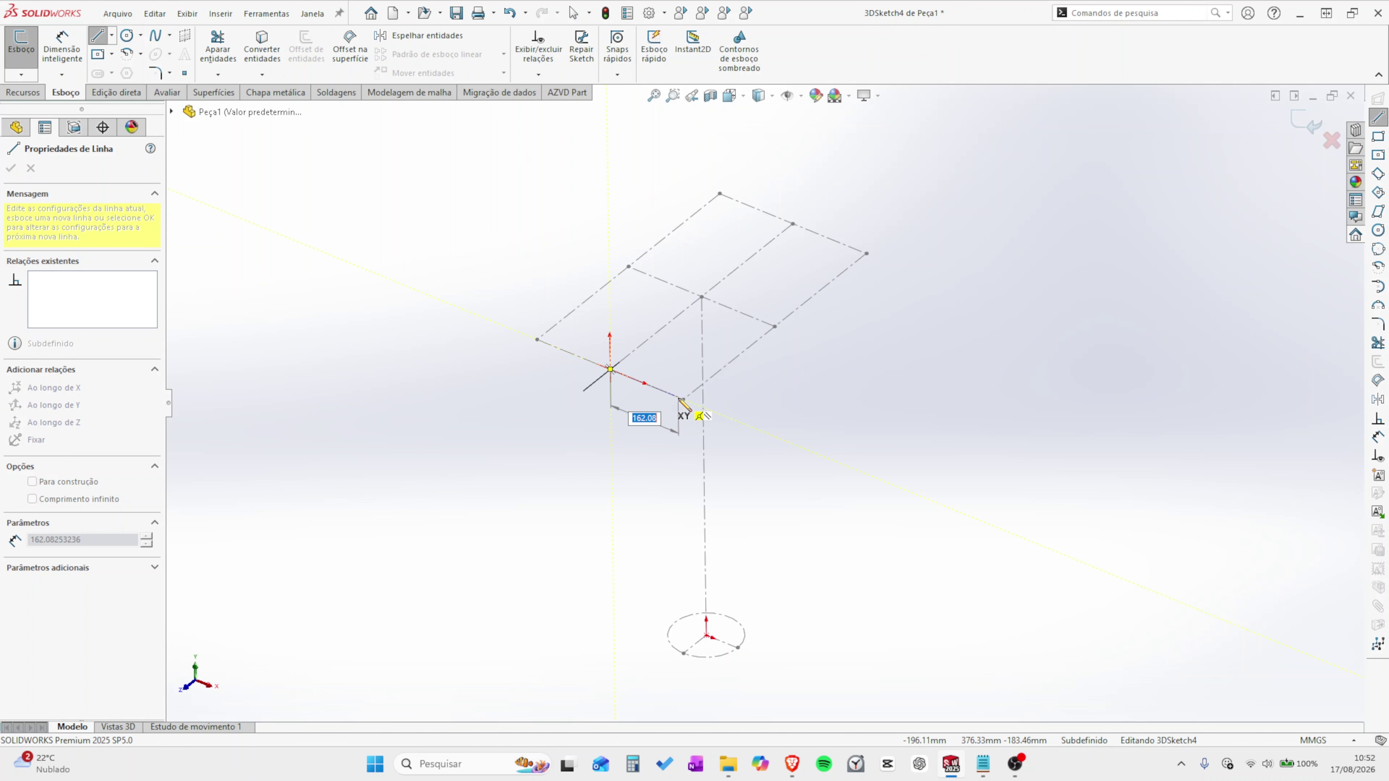
click(683, 401)
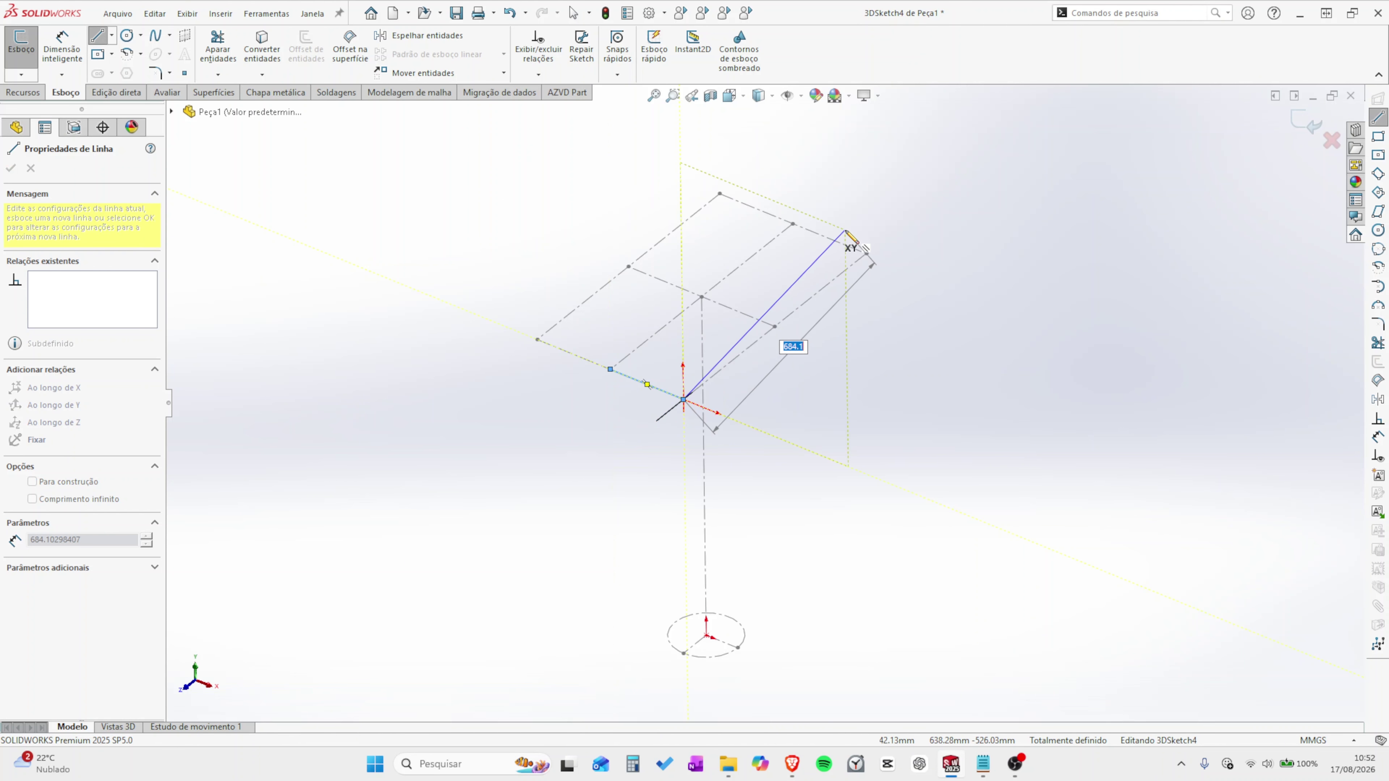
click(866, 254)
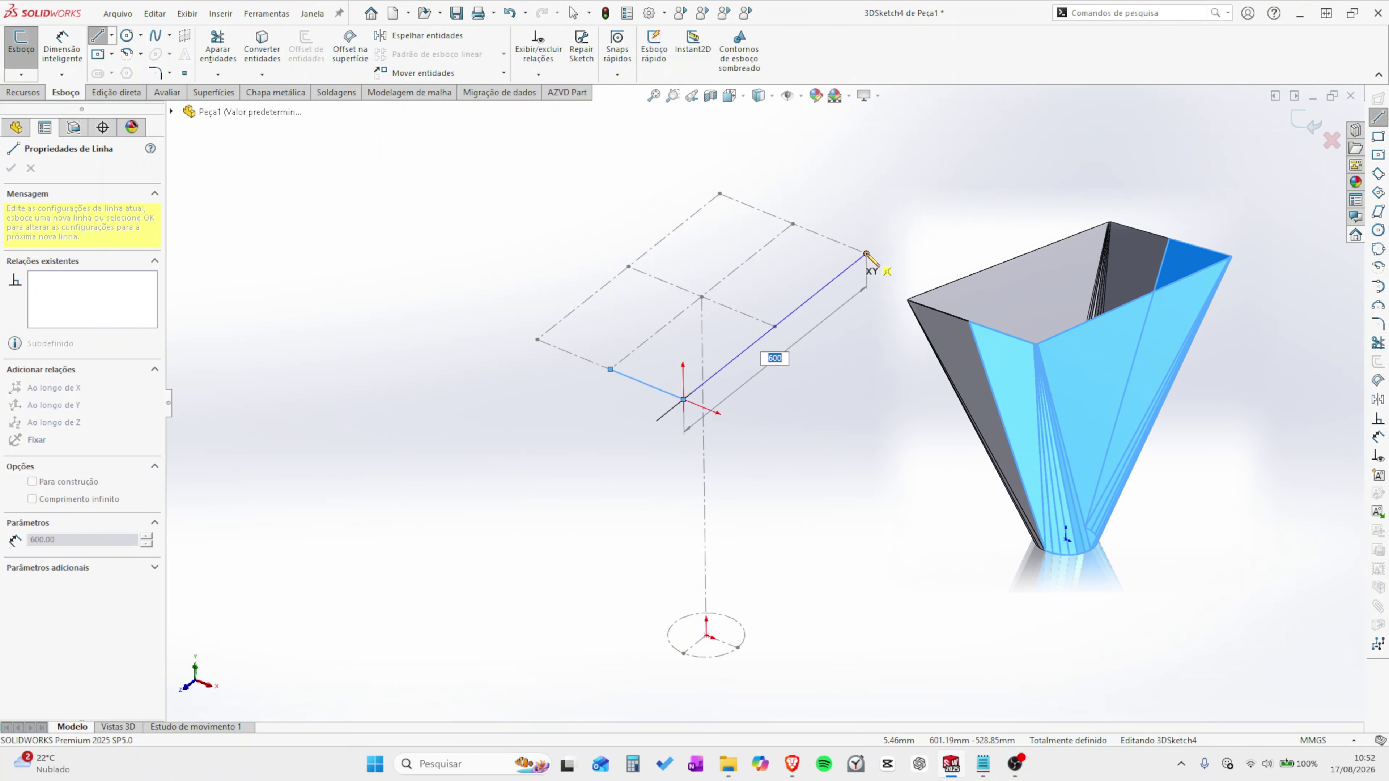
key(Escape)
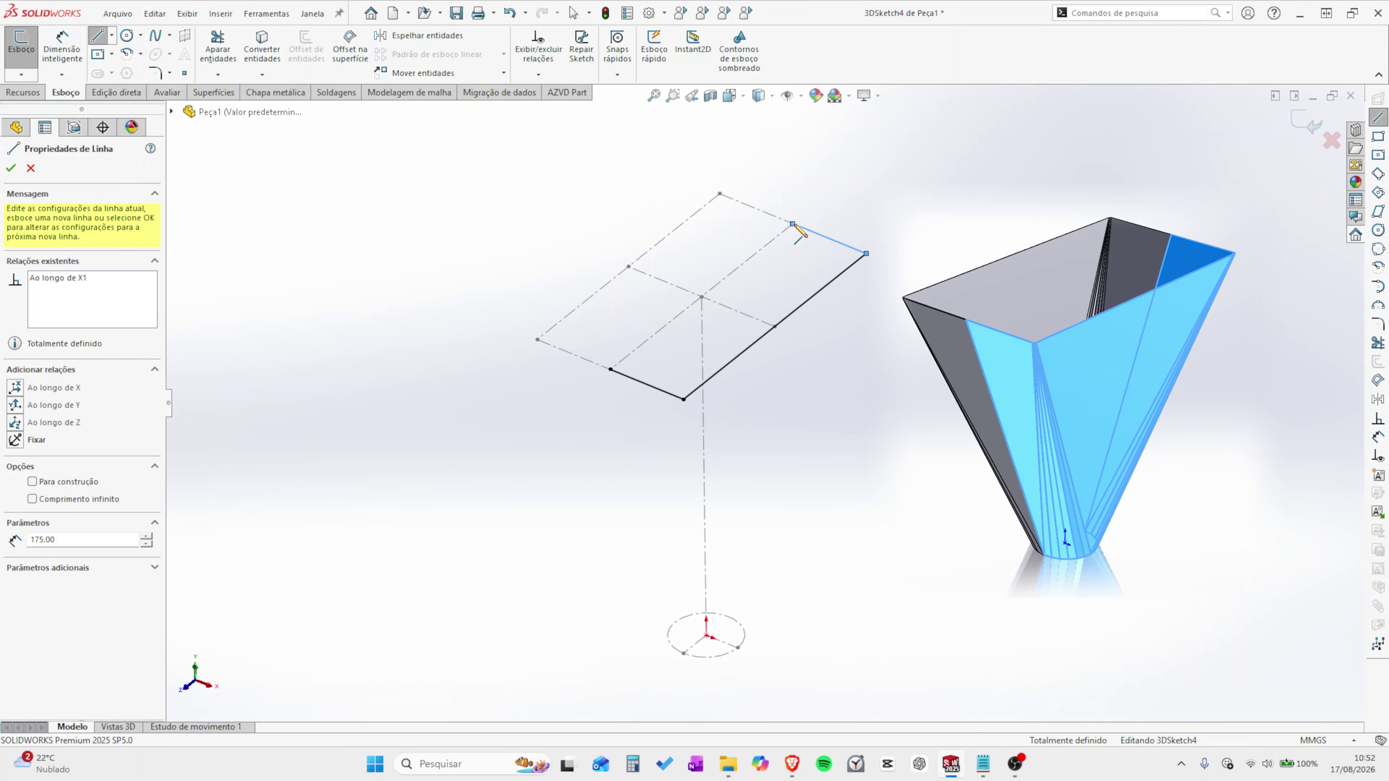
key(Escape)
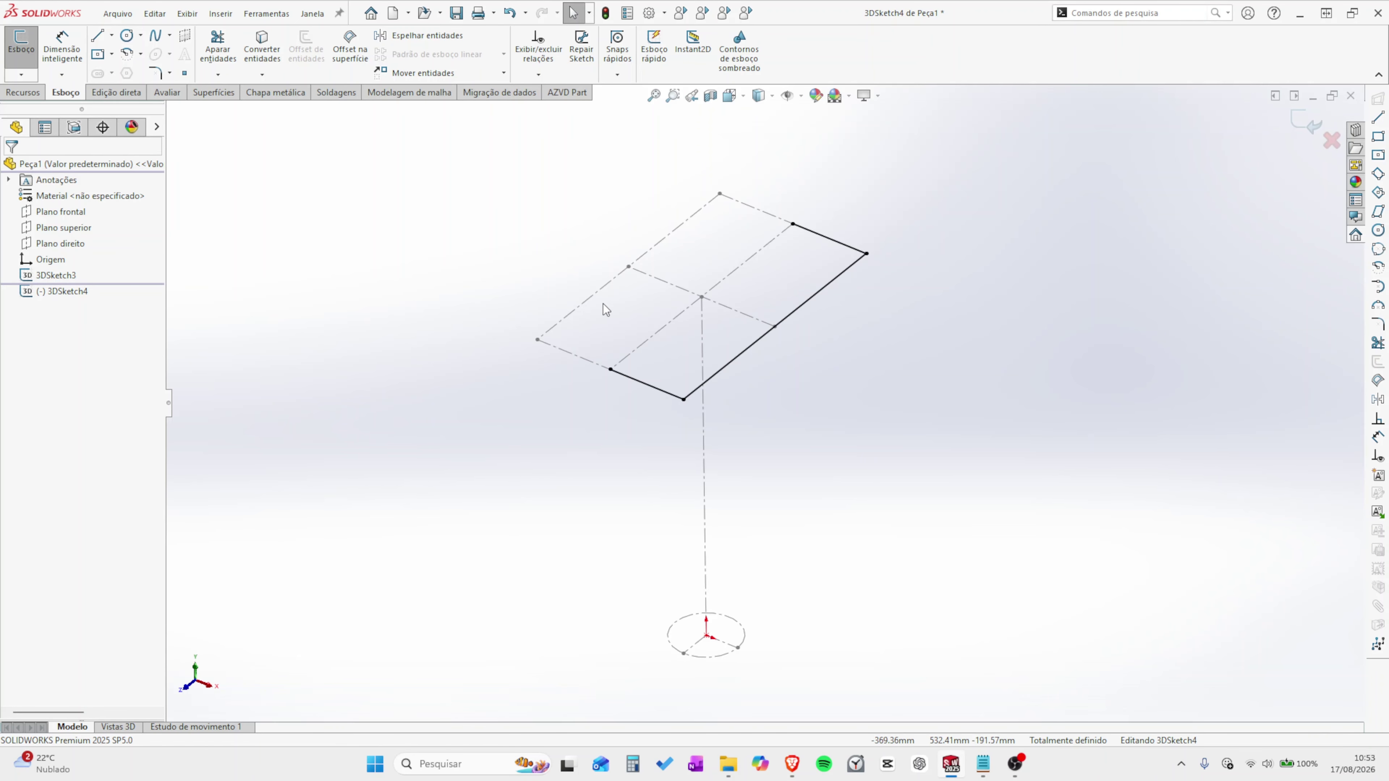
click(1303, 124)
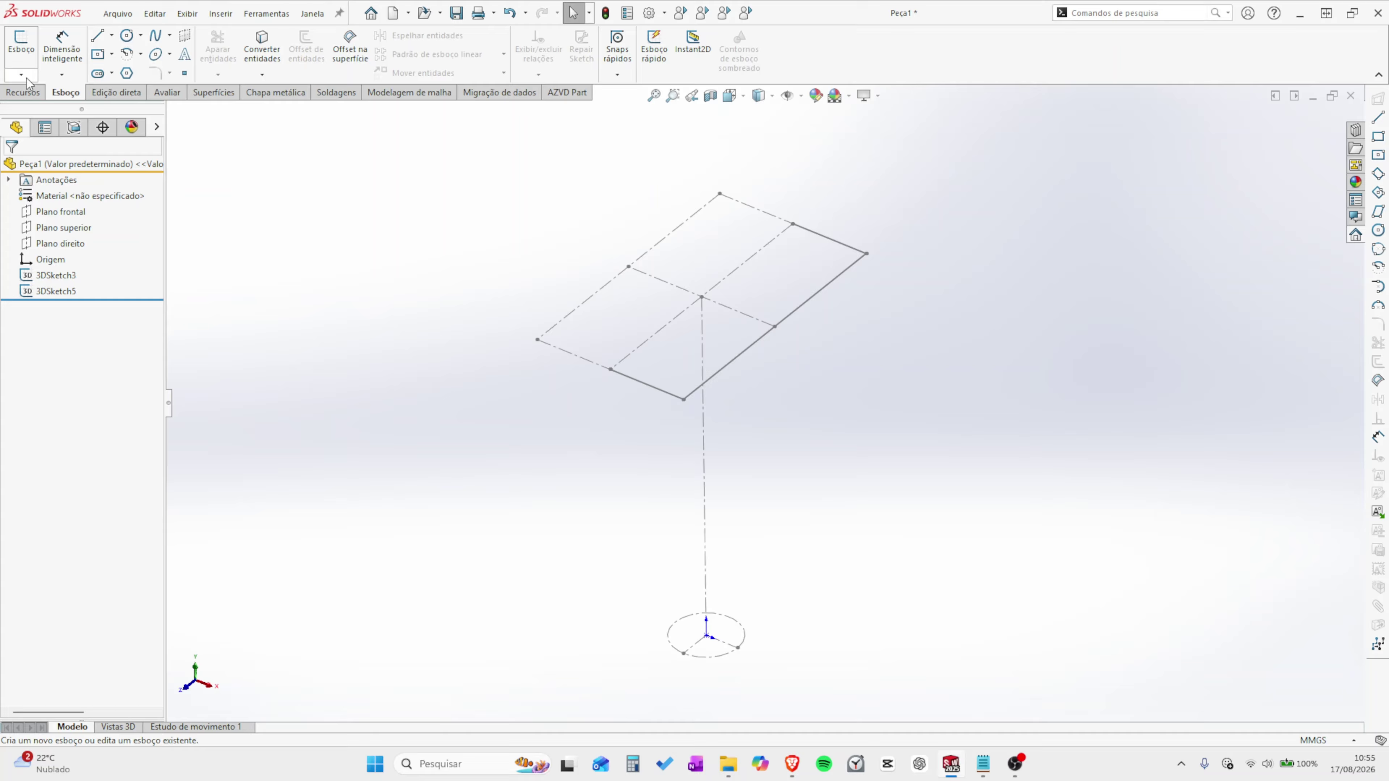
In a new 3D sketch, draw a 75 mm radius centerpoint arc of about 161° on the ZX plane, centred on the origin over the base circle.
click(21, 75)
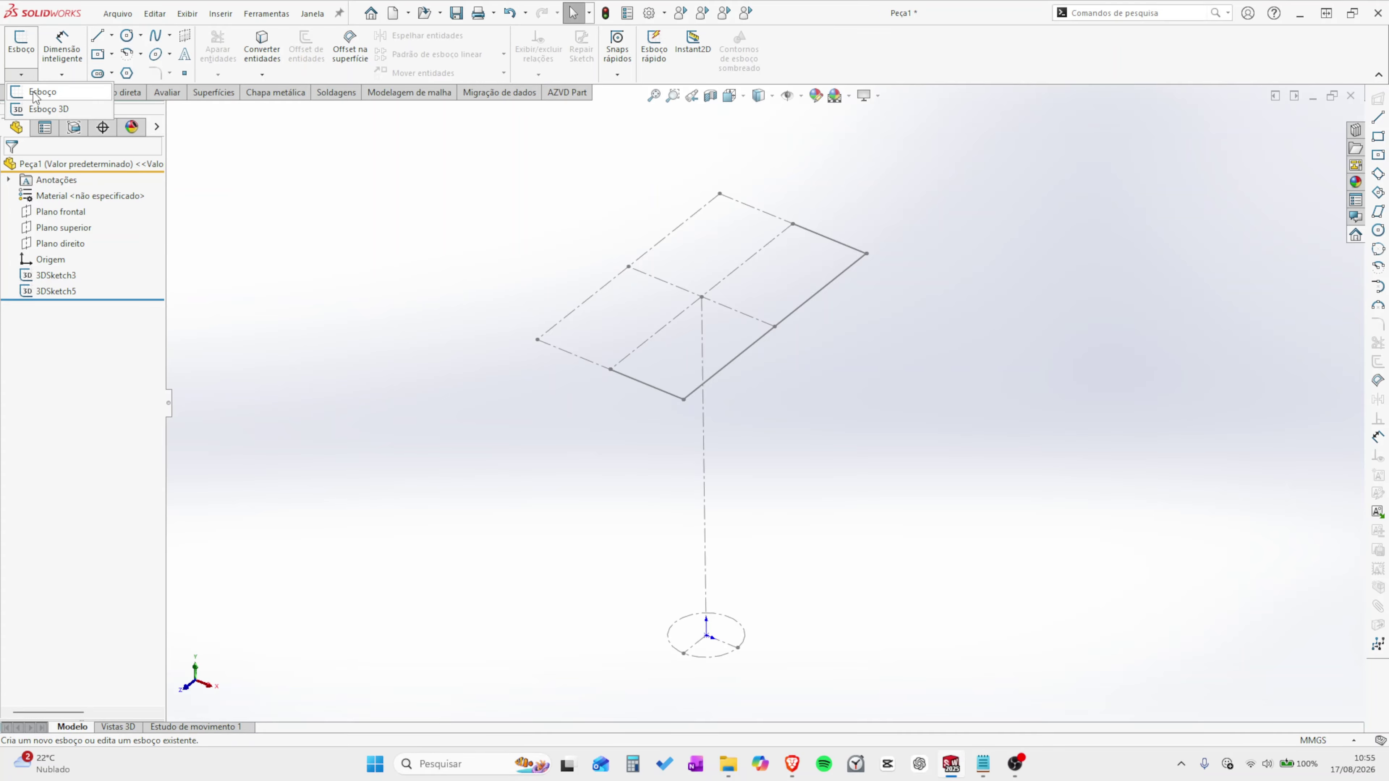
click(40, 112)
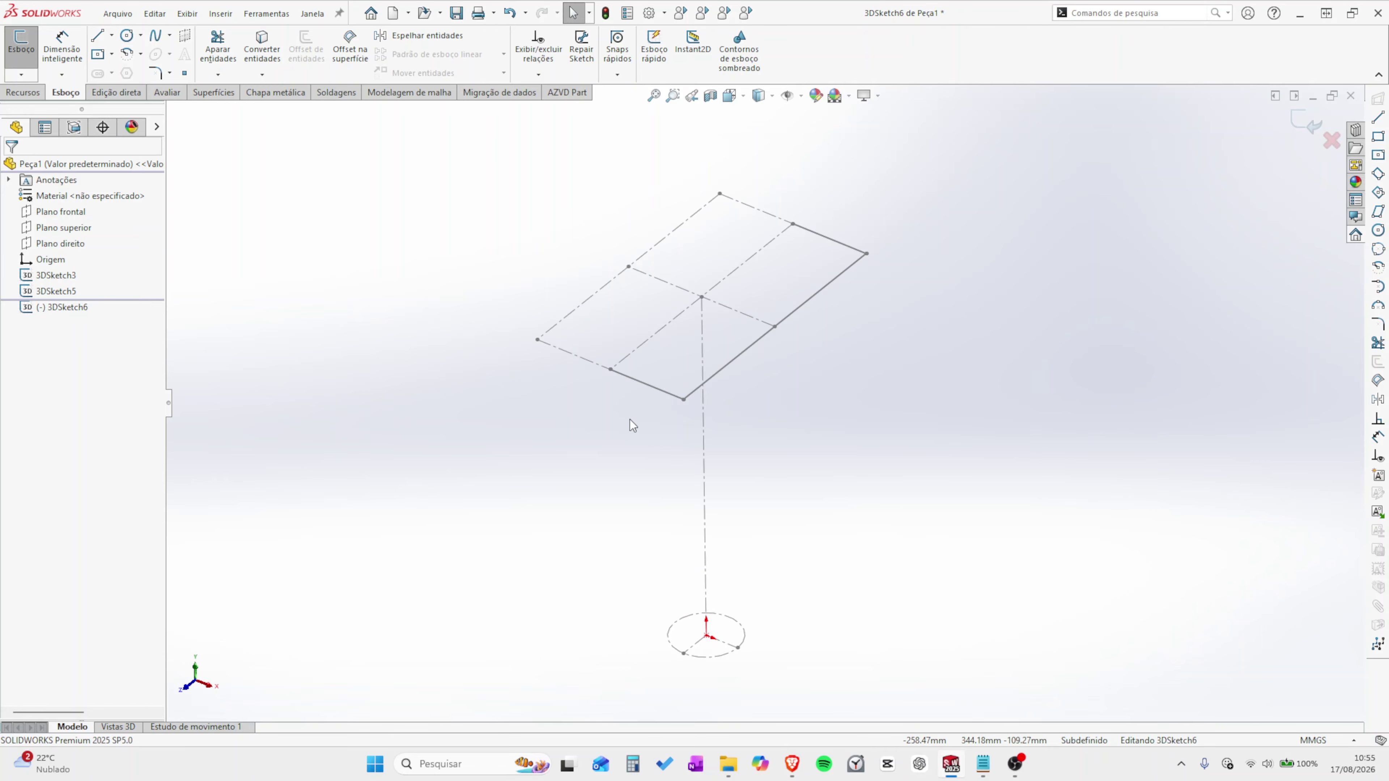
click(141, 55)
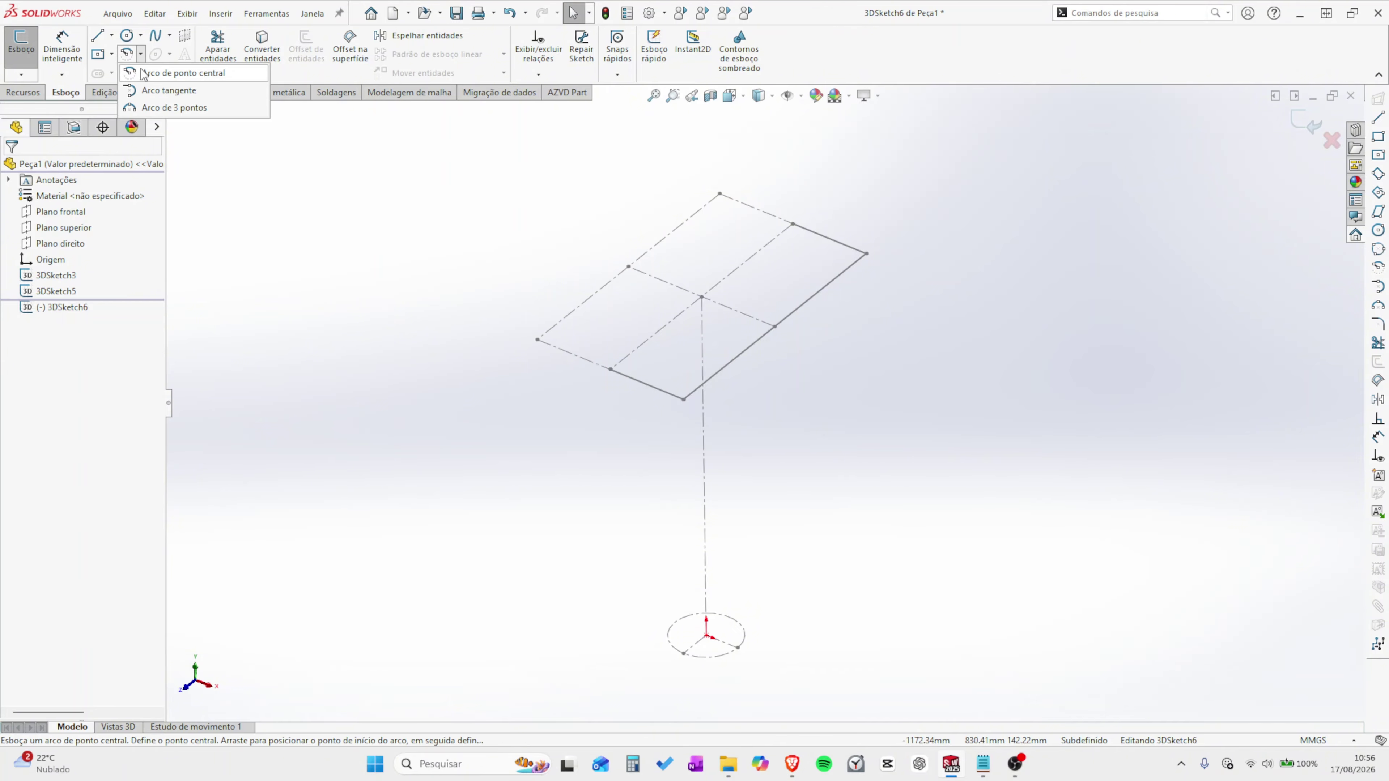
click(143, 73)
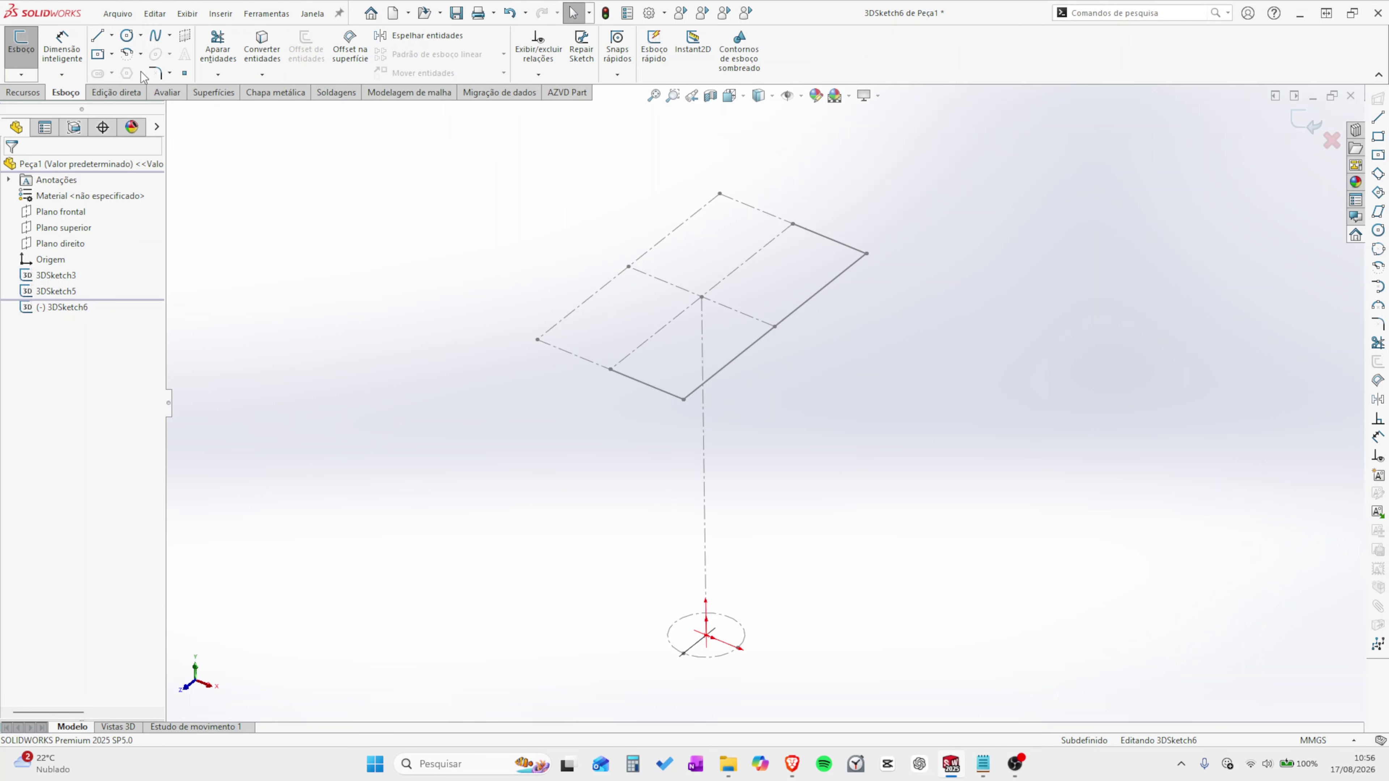
click(709, 653)
scroll(706, 649, down, 1)
scroll(705, 649, down, 4)
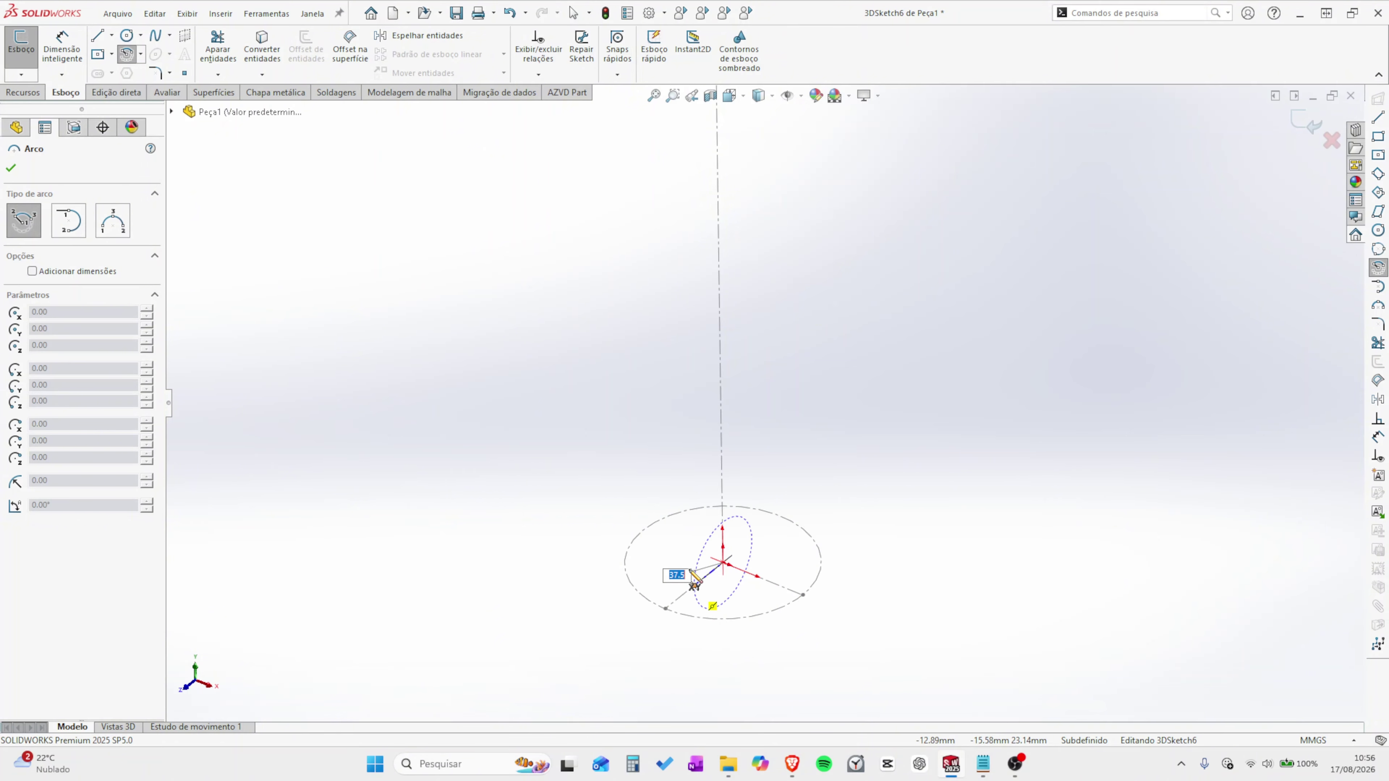
key(Tab)
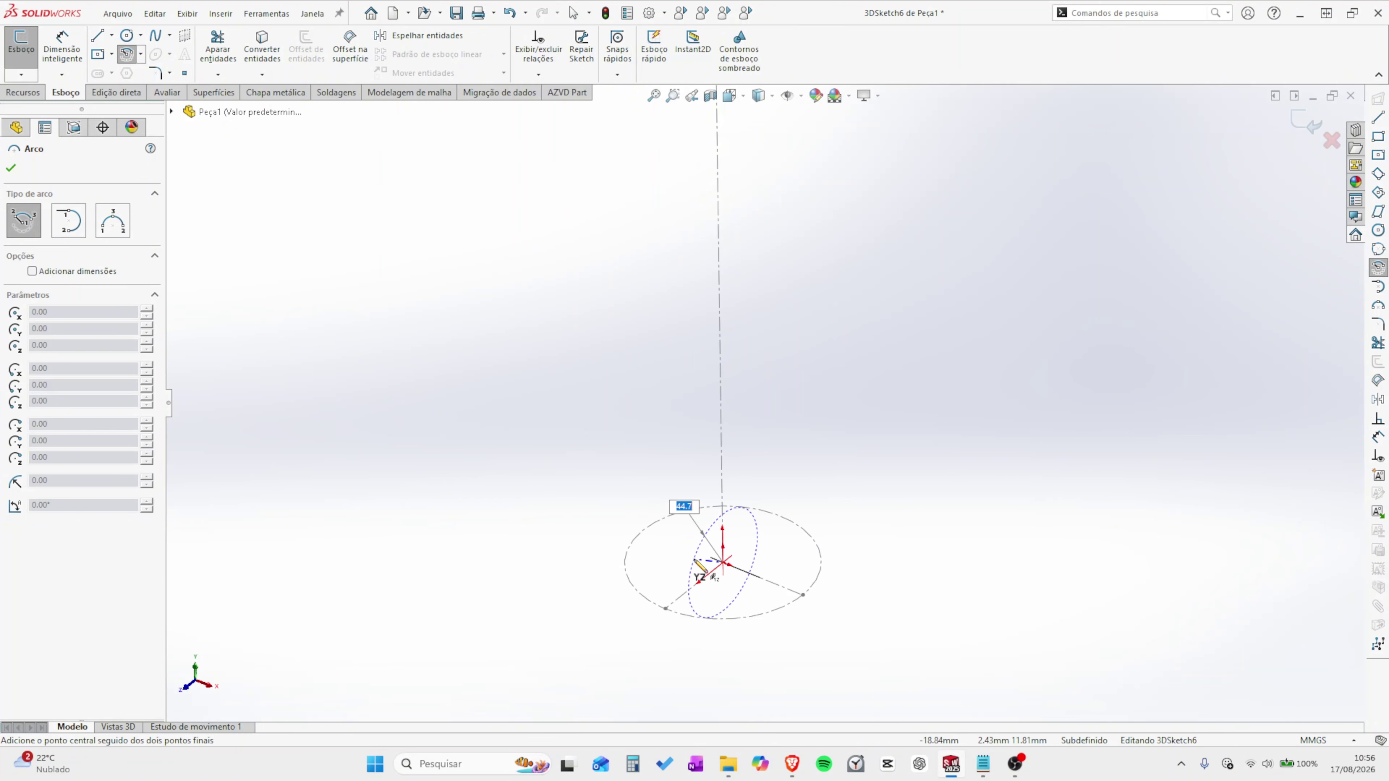
key(Tab)
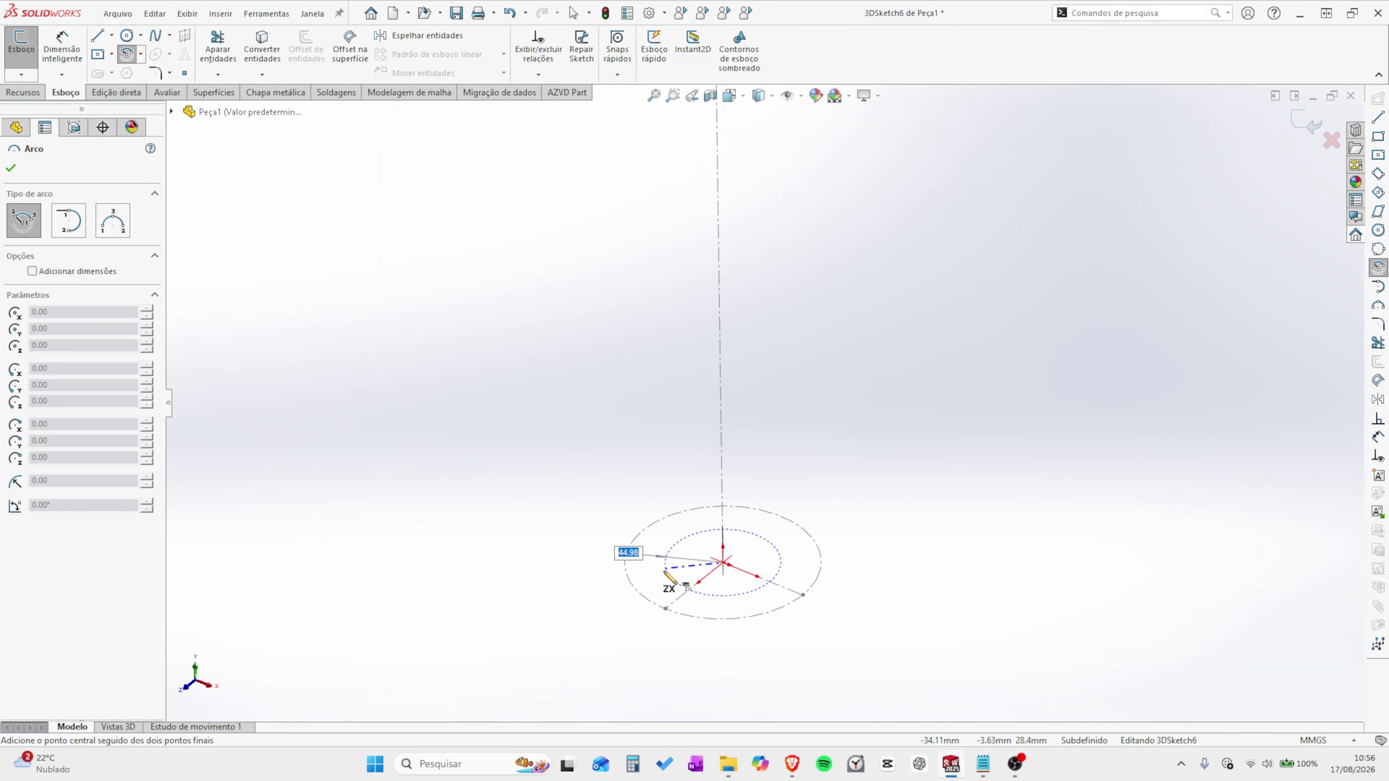
click(664, 609)
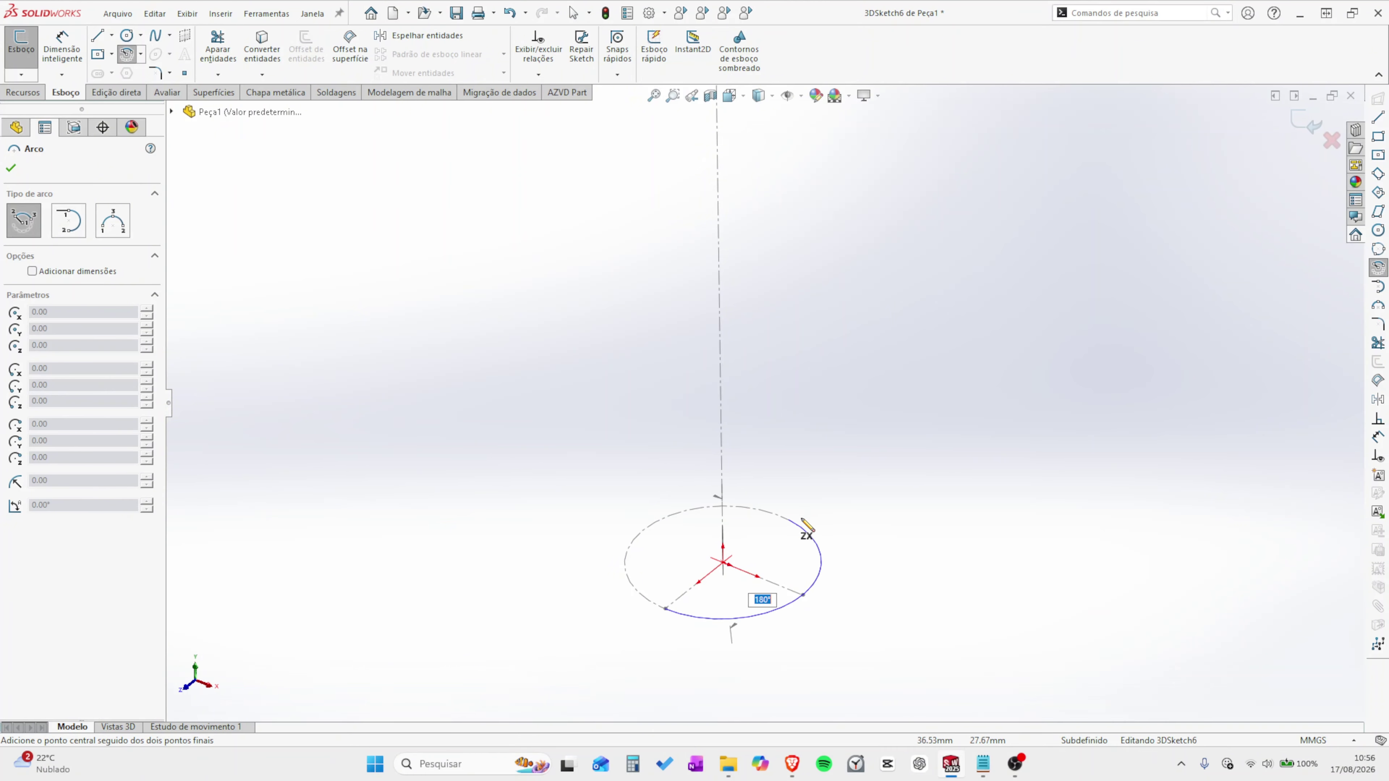
click(806, 536)
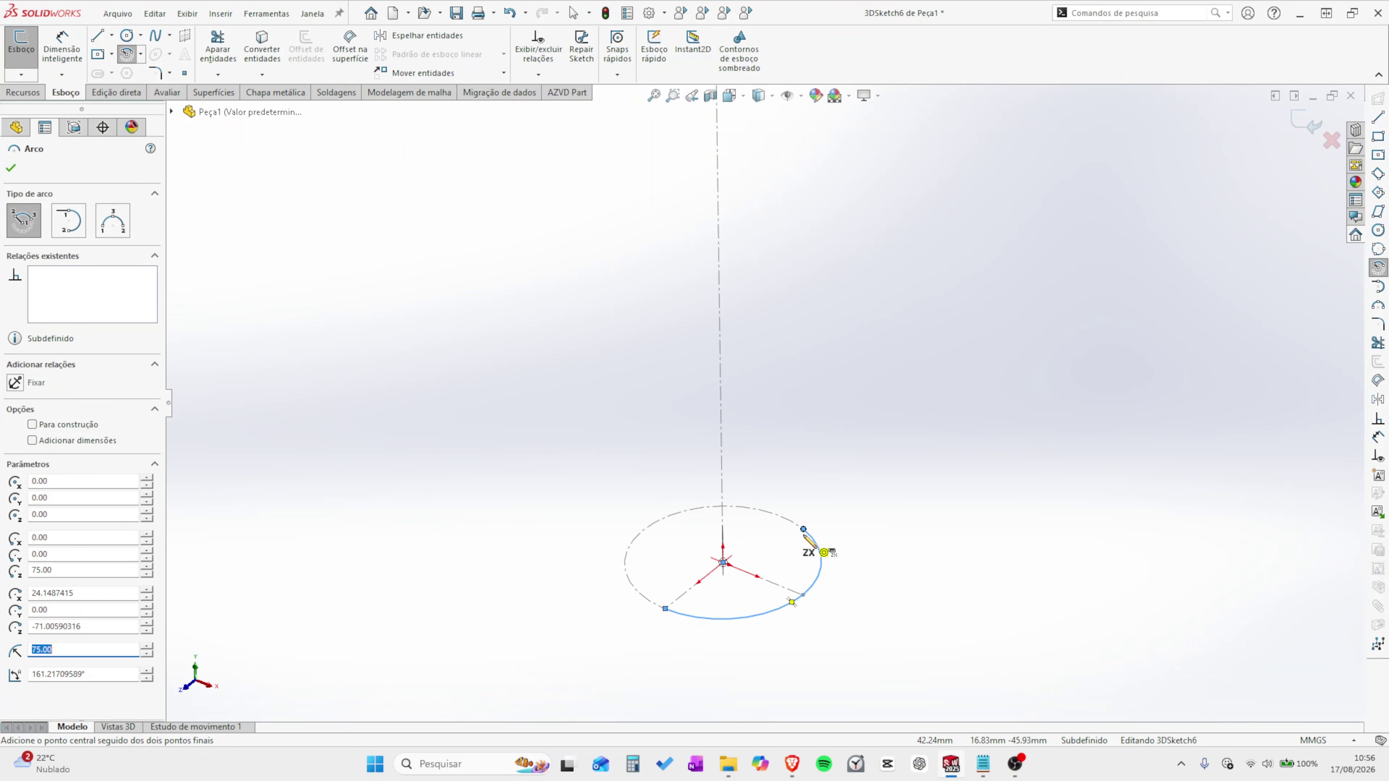
key(Escape)
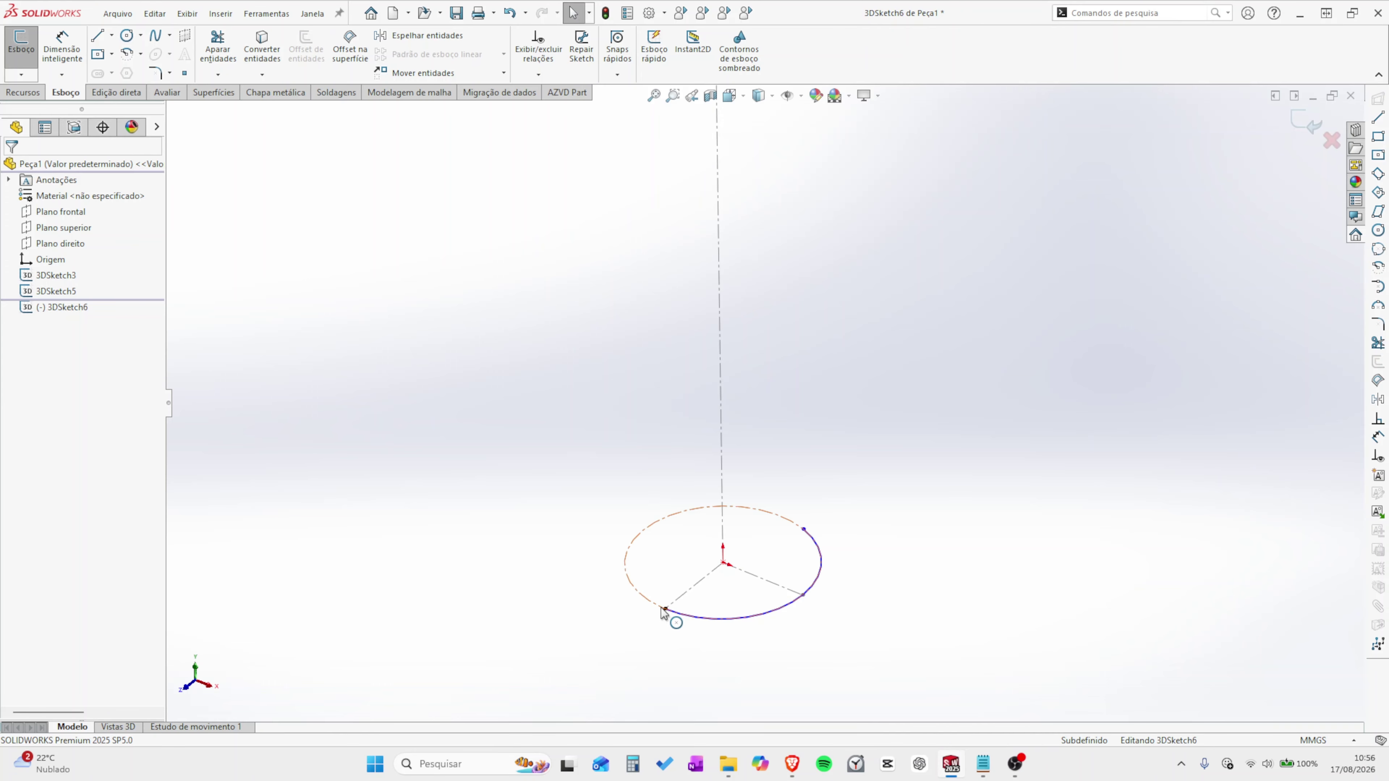
Align the arc's two endpoints along Z with a sketch relation.
click(693, 618)
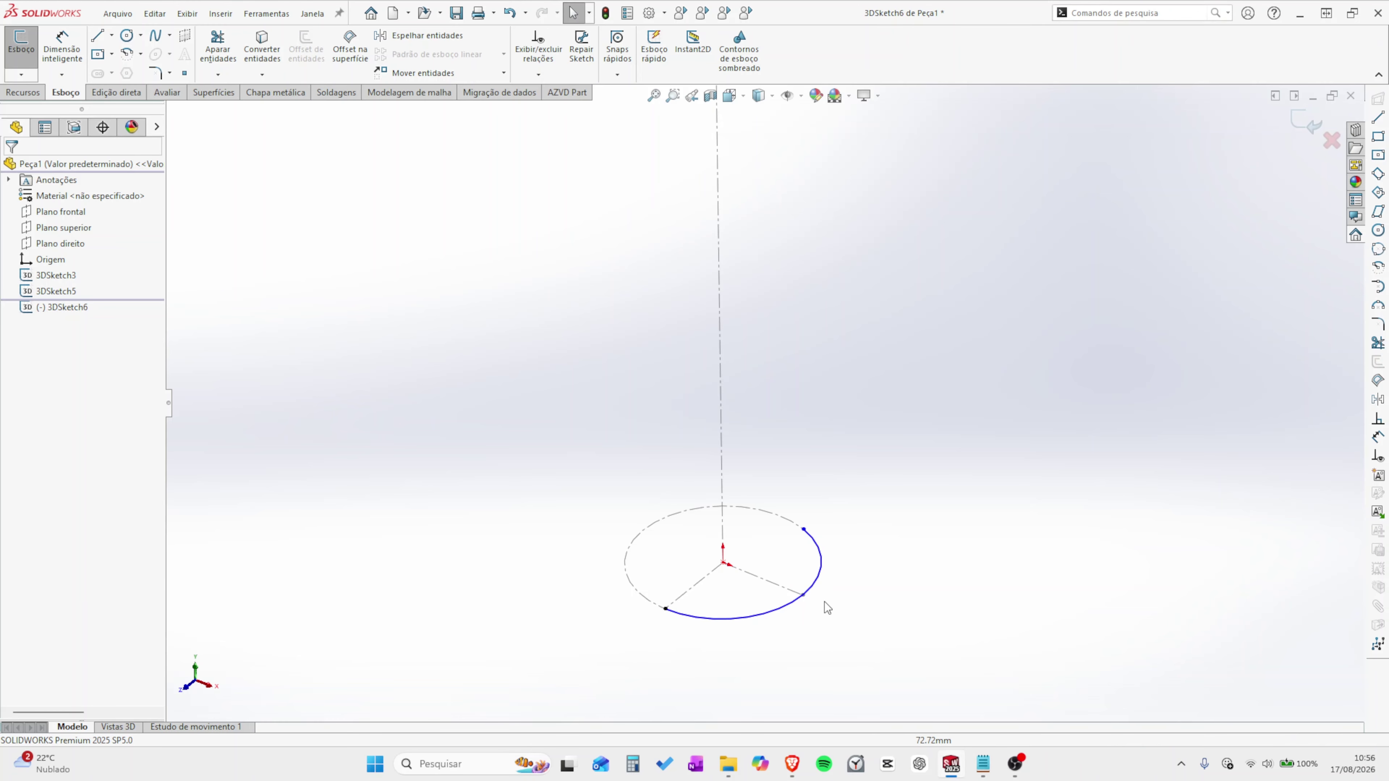
click(802, 528)
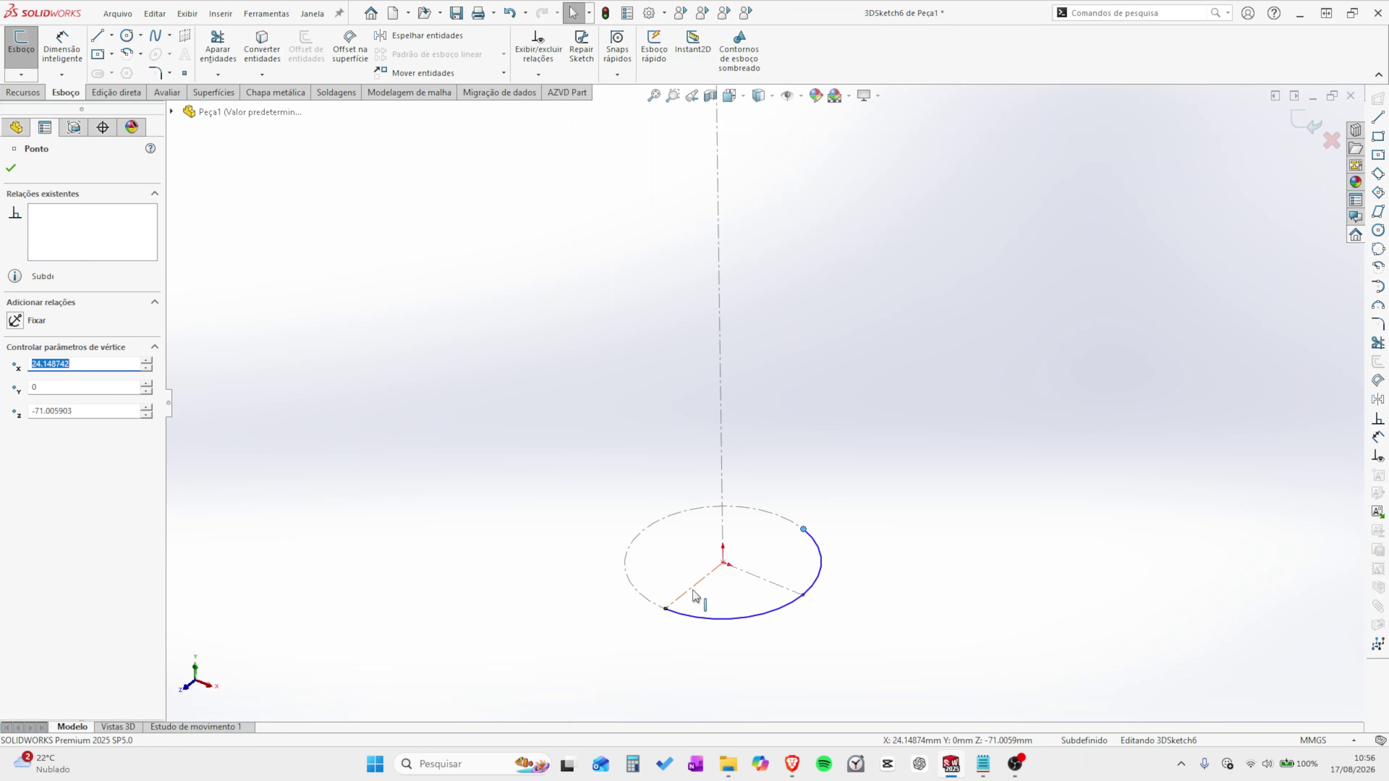
ctrl+click(666, 610)
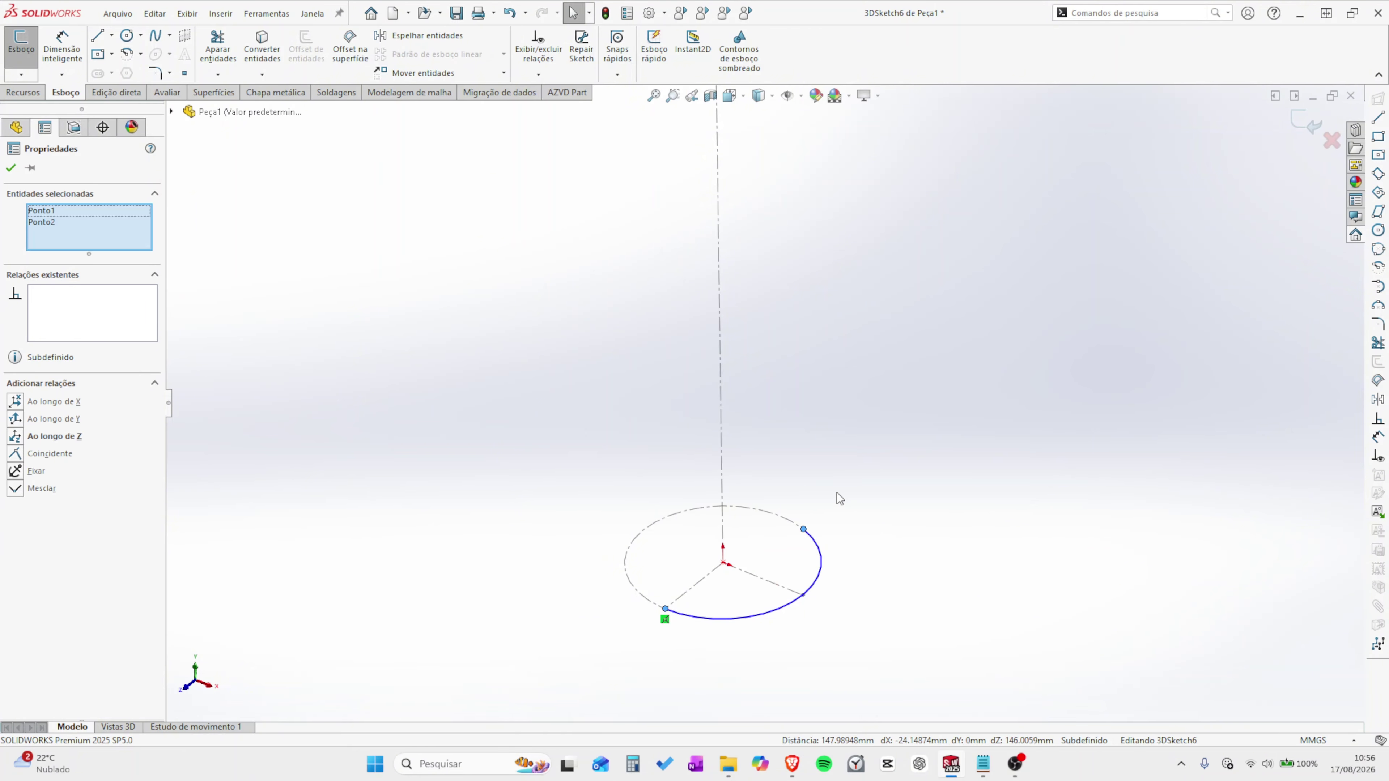
click(15, 438)
click(342, 447)
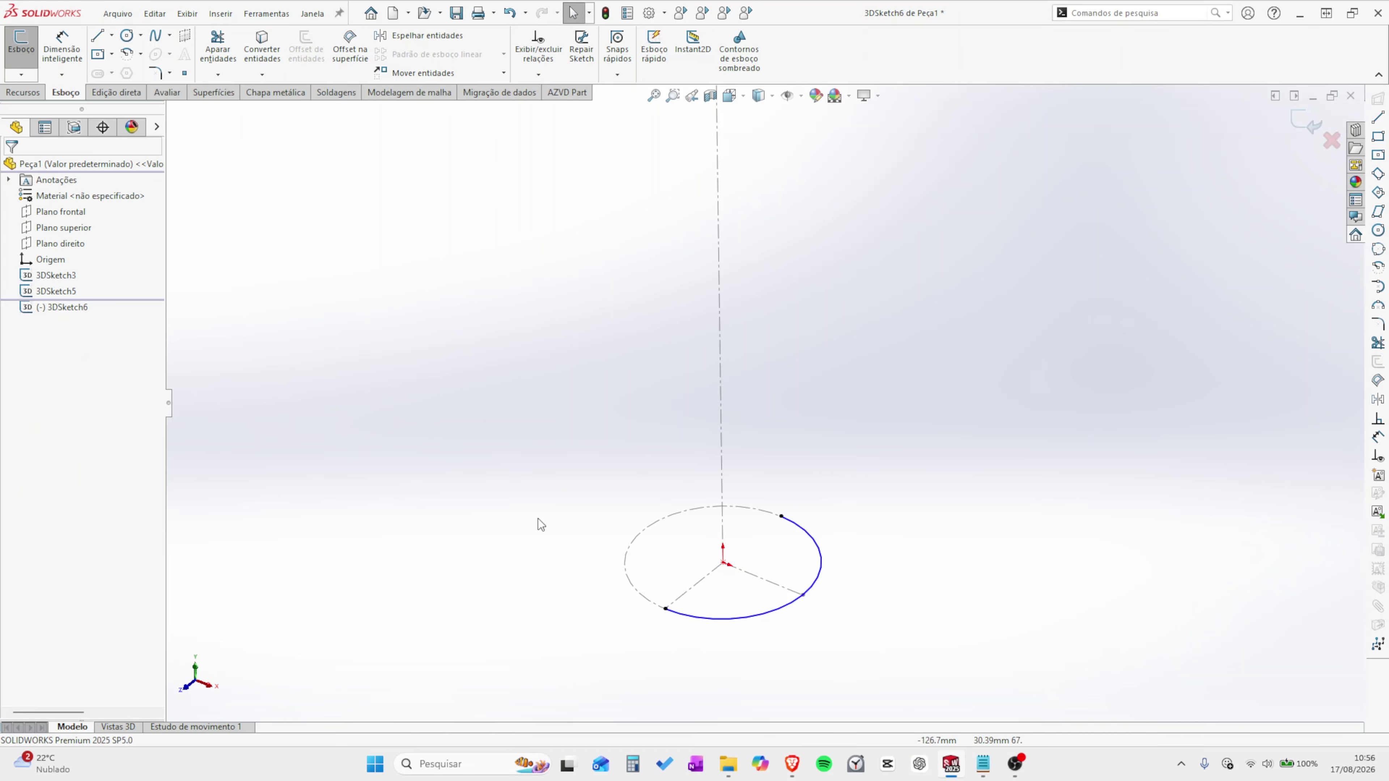
Make the arc coincident with the outer endpoint of the construction radius line along X, and exit the 3D sketch.
click(797, 601)
click(785, 571)
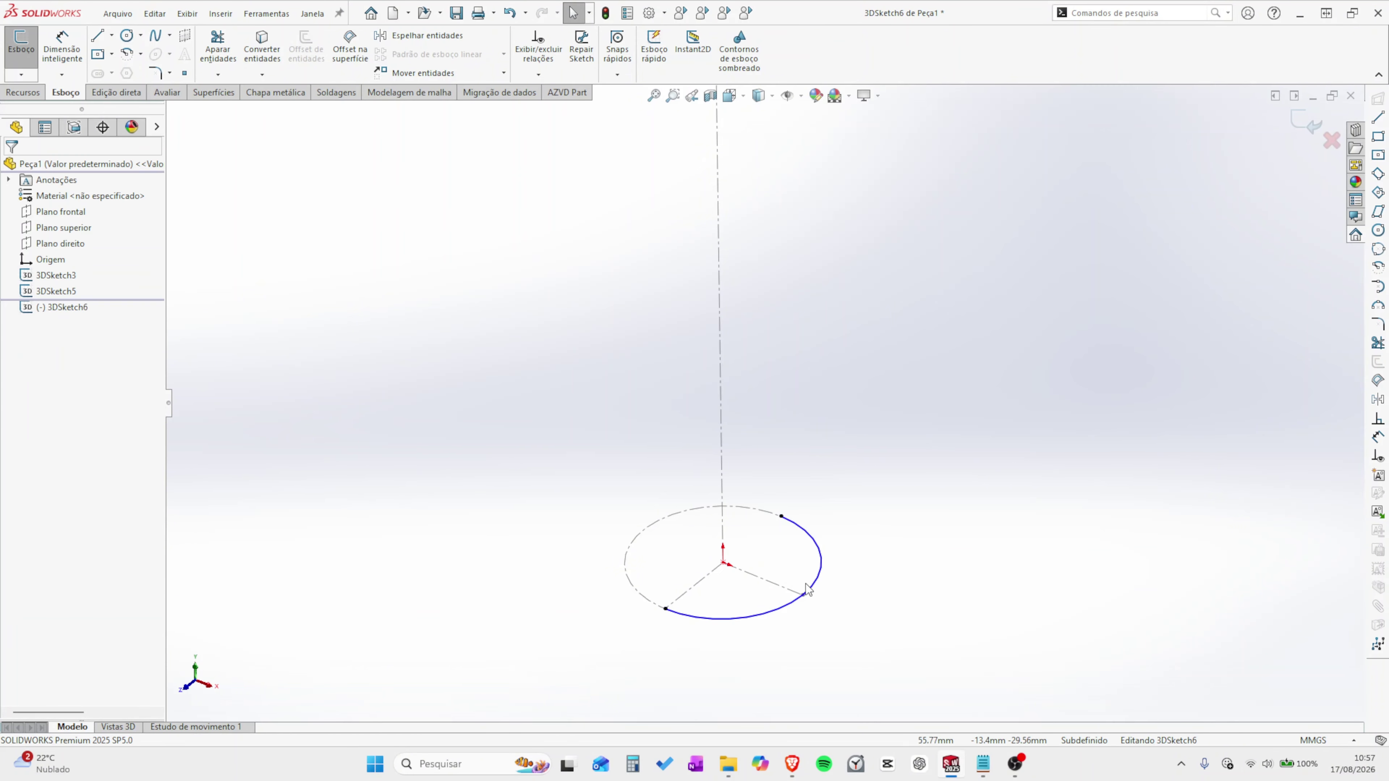
click(808, 596)
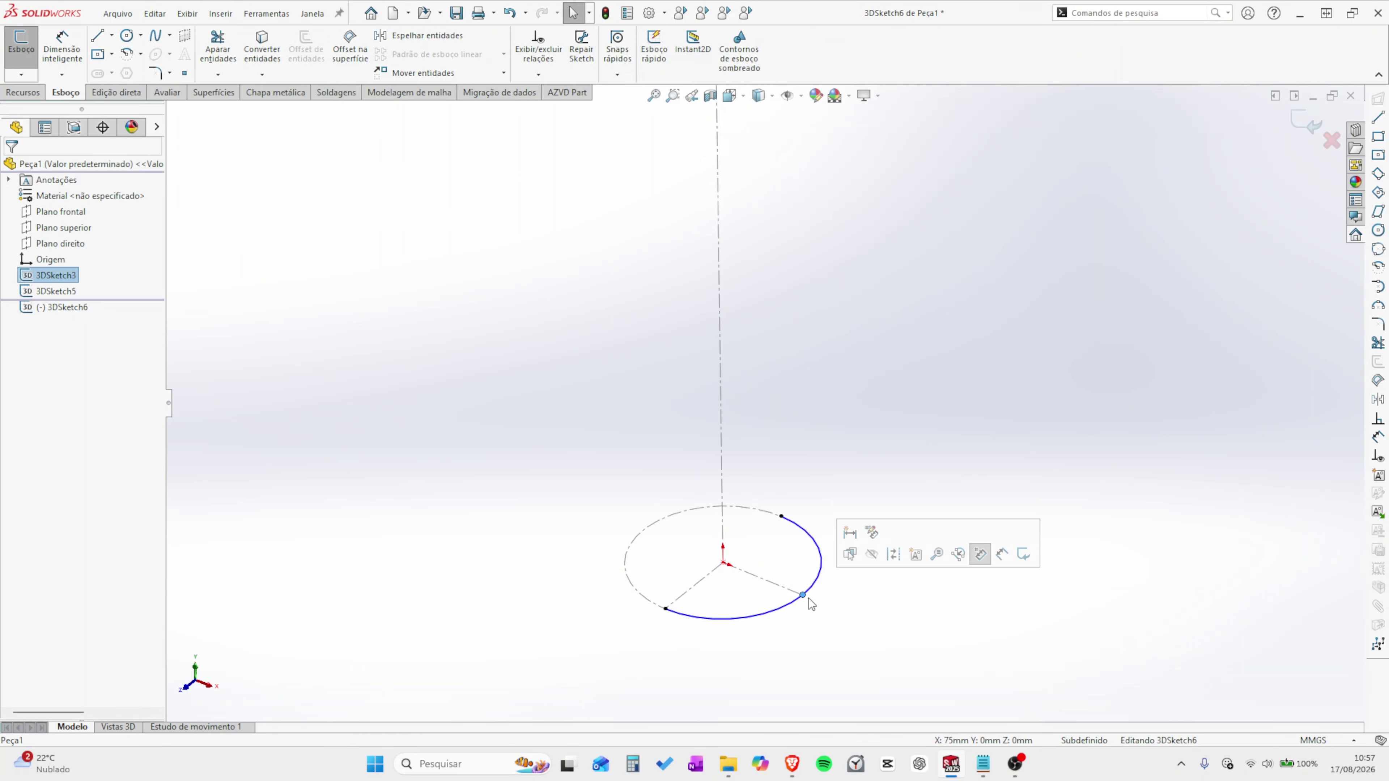
ctrl+click(813, 588)
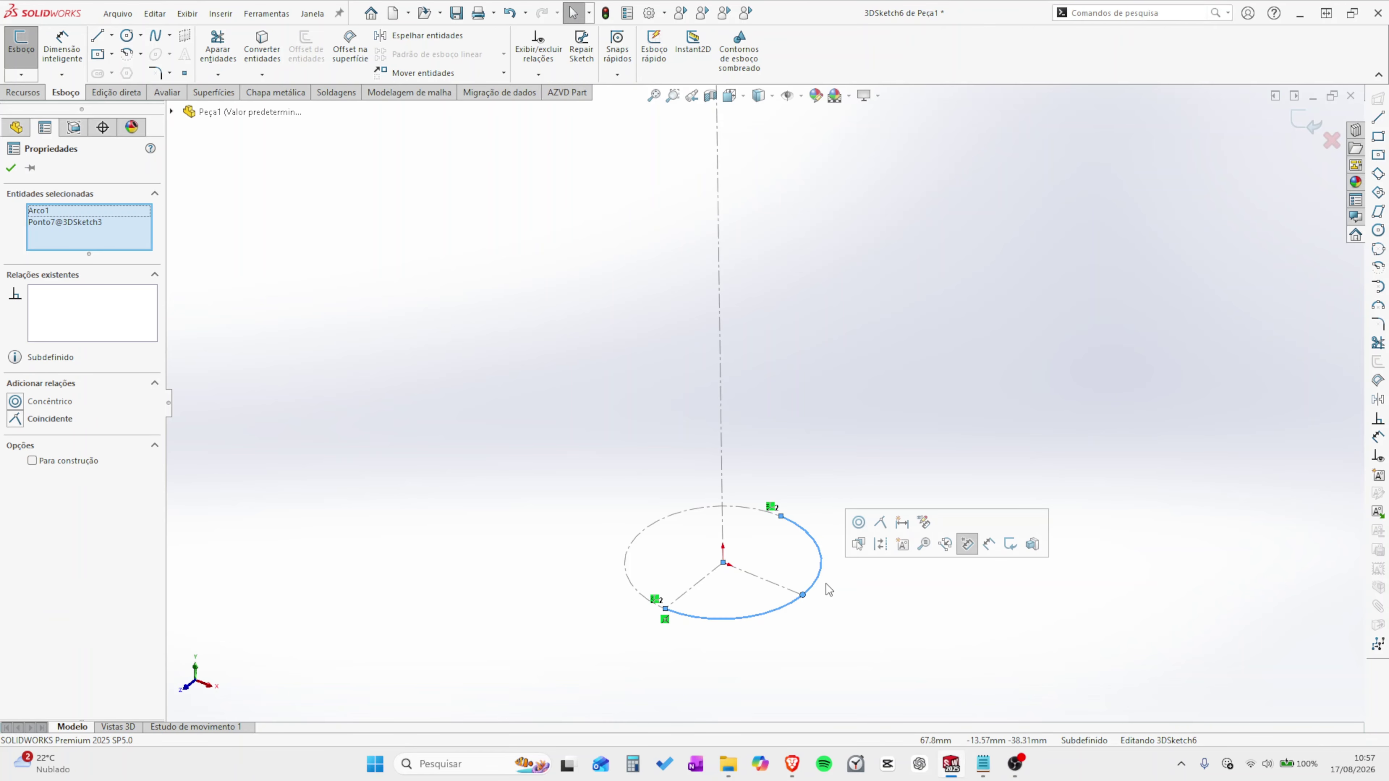
click(877, 526)
click(868, 490)
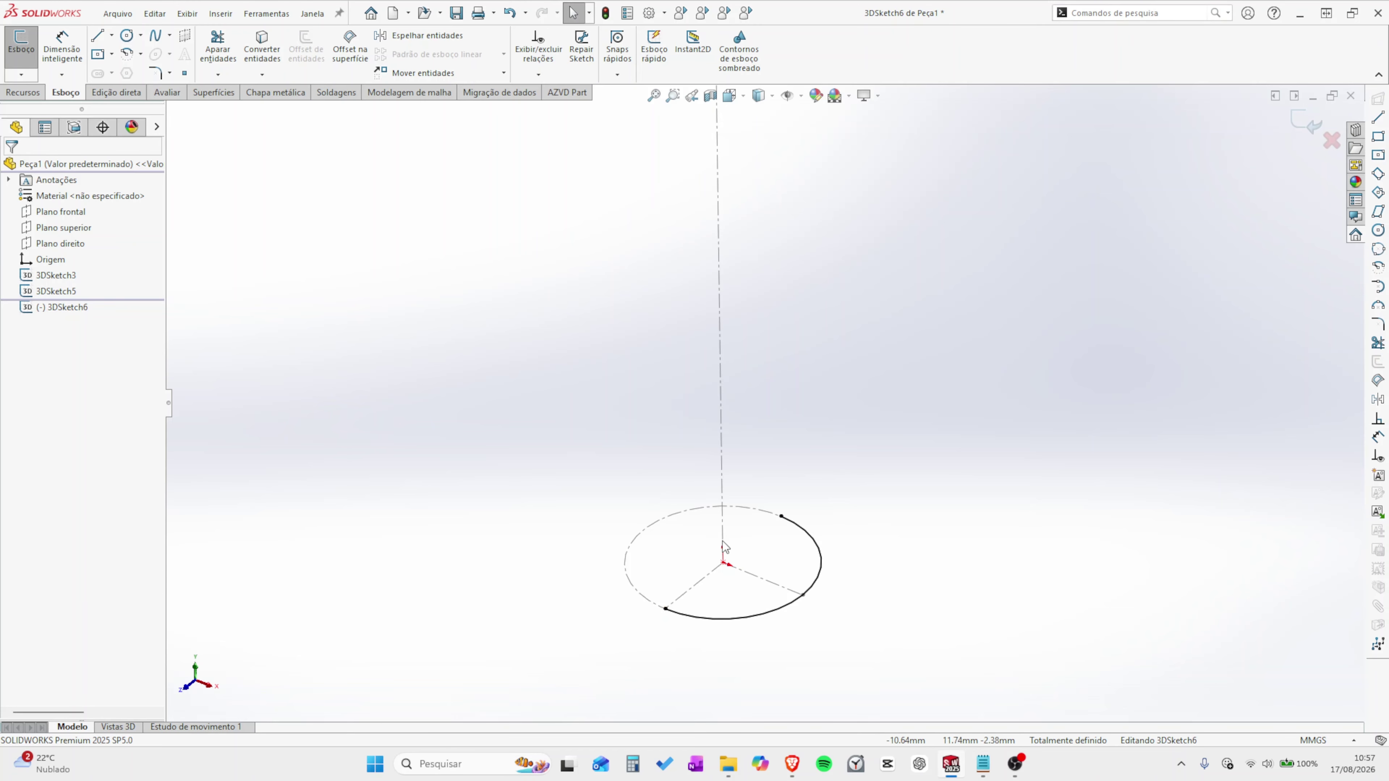
scroll(788, 417, up, 6)
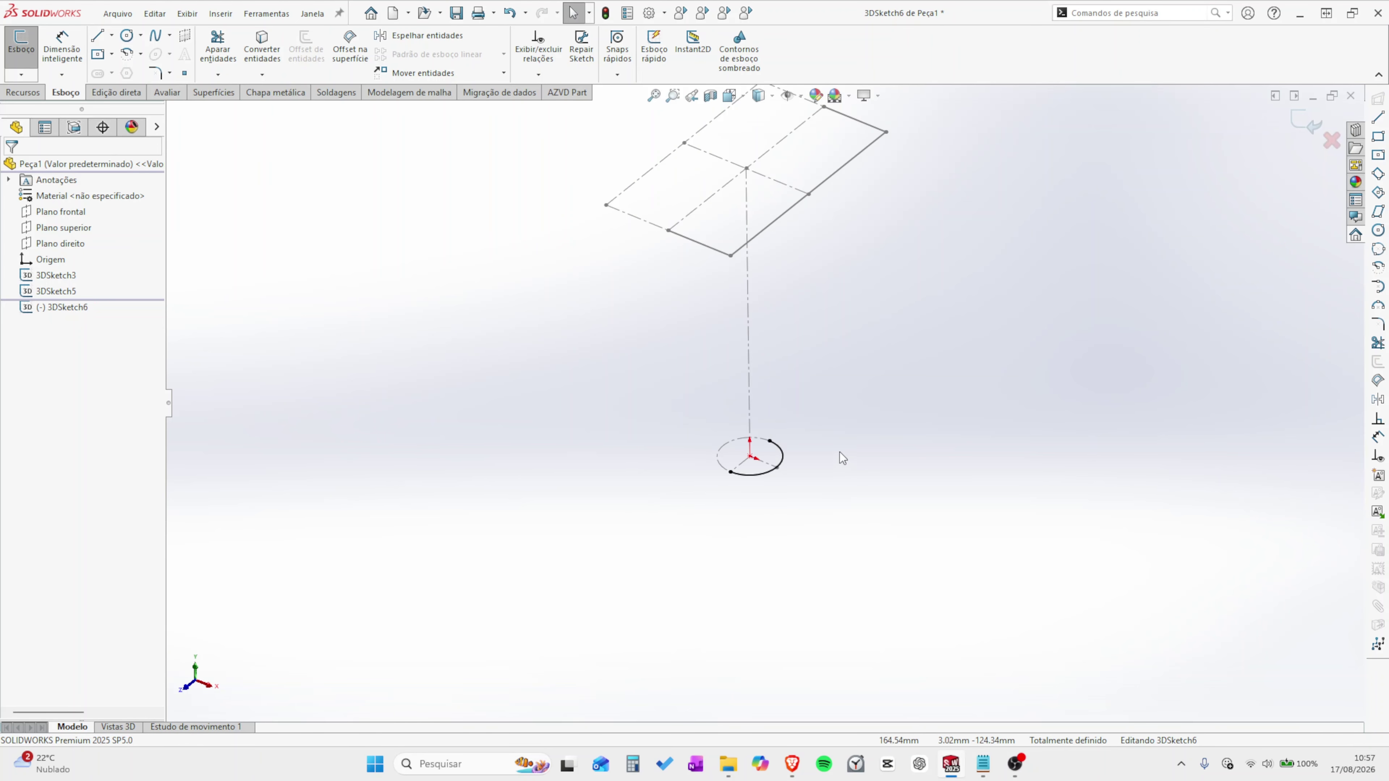
key(f)
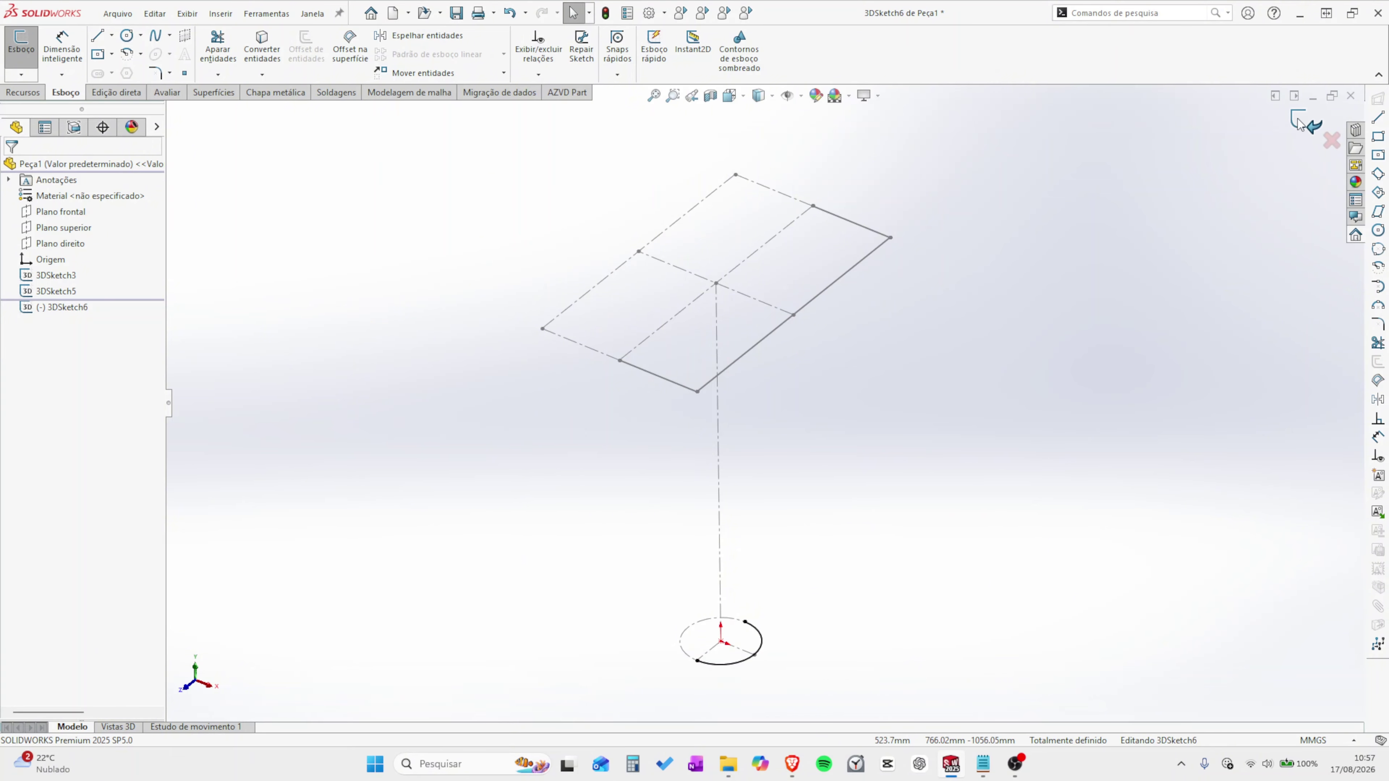
click(1310, 117)
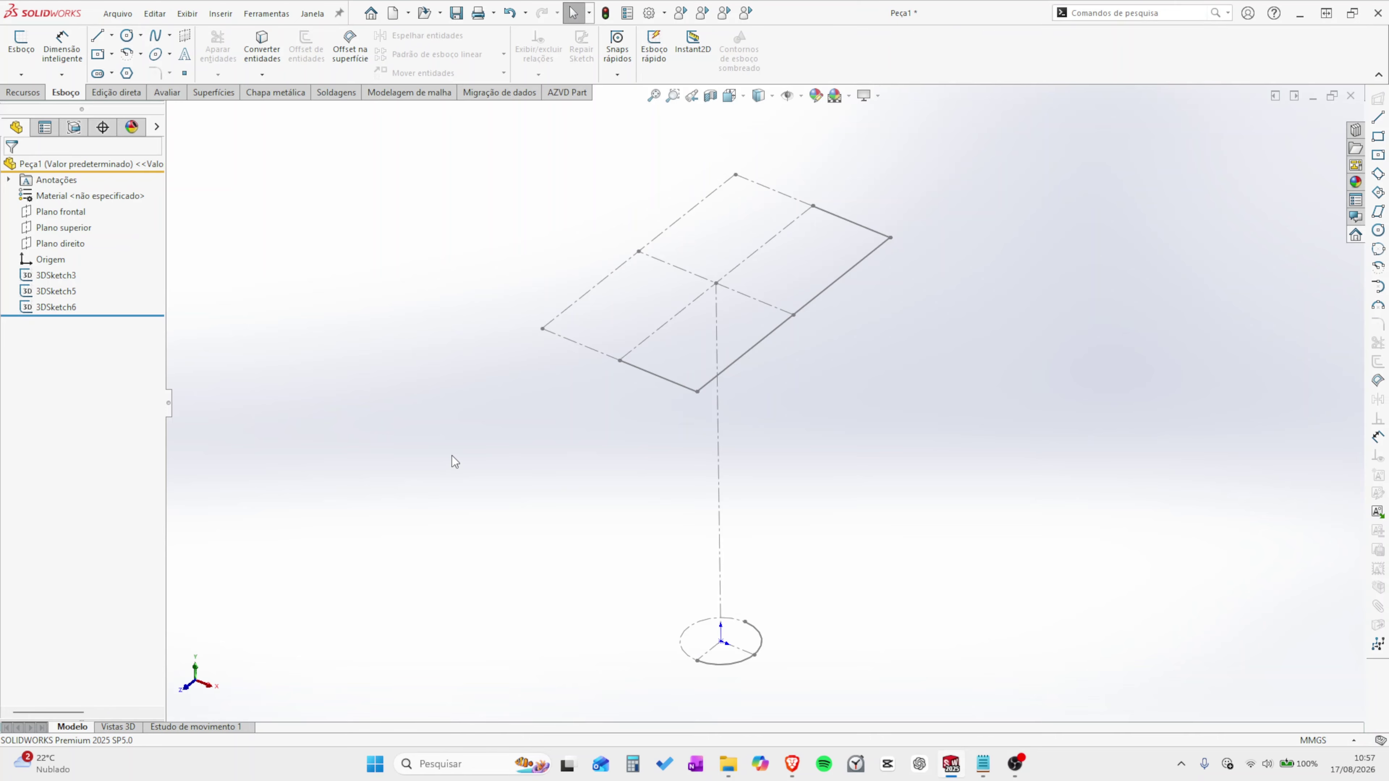
Hide the construction 3D sketch containing the full rectangle, vertical axis and base circle.
click(25, 95)
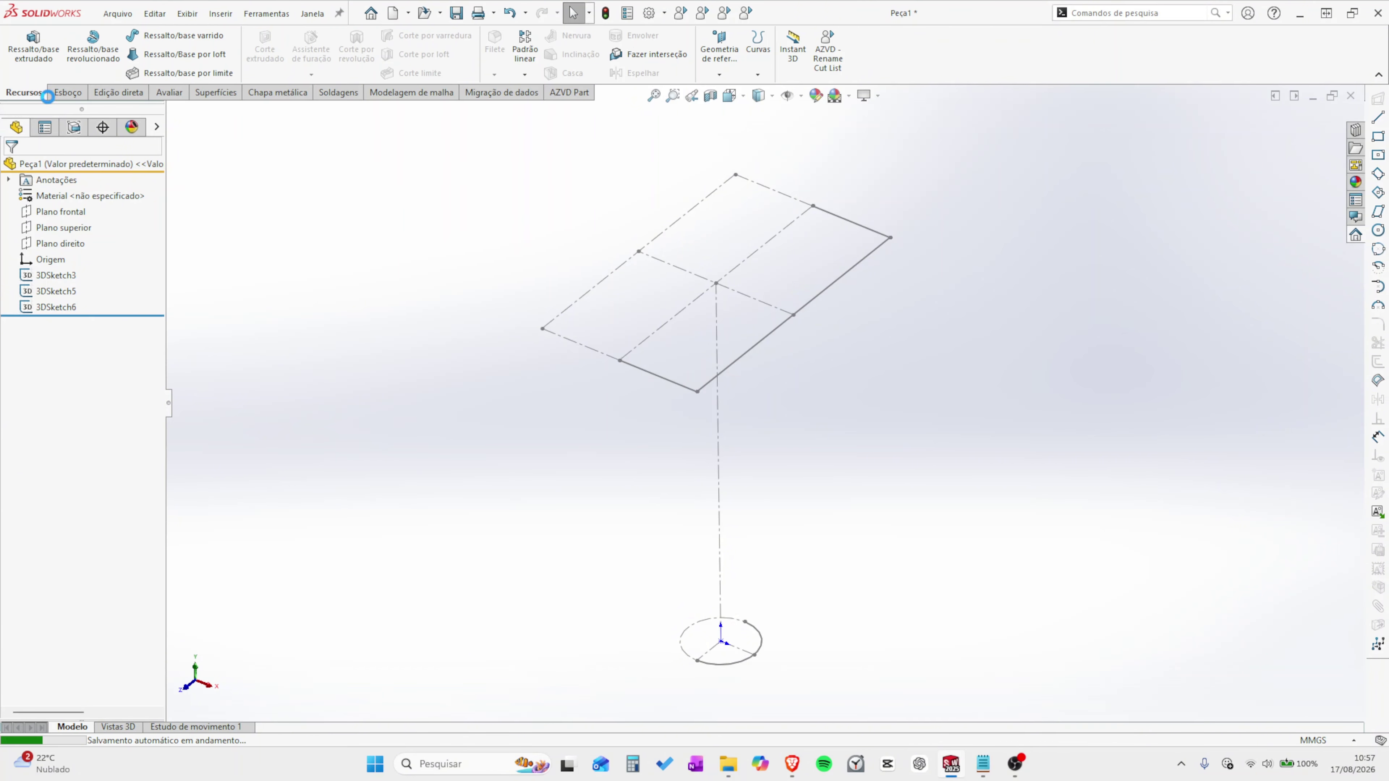
click(269, 94)
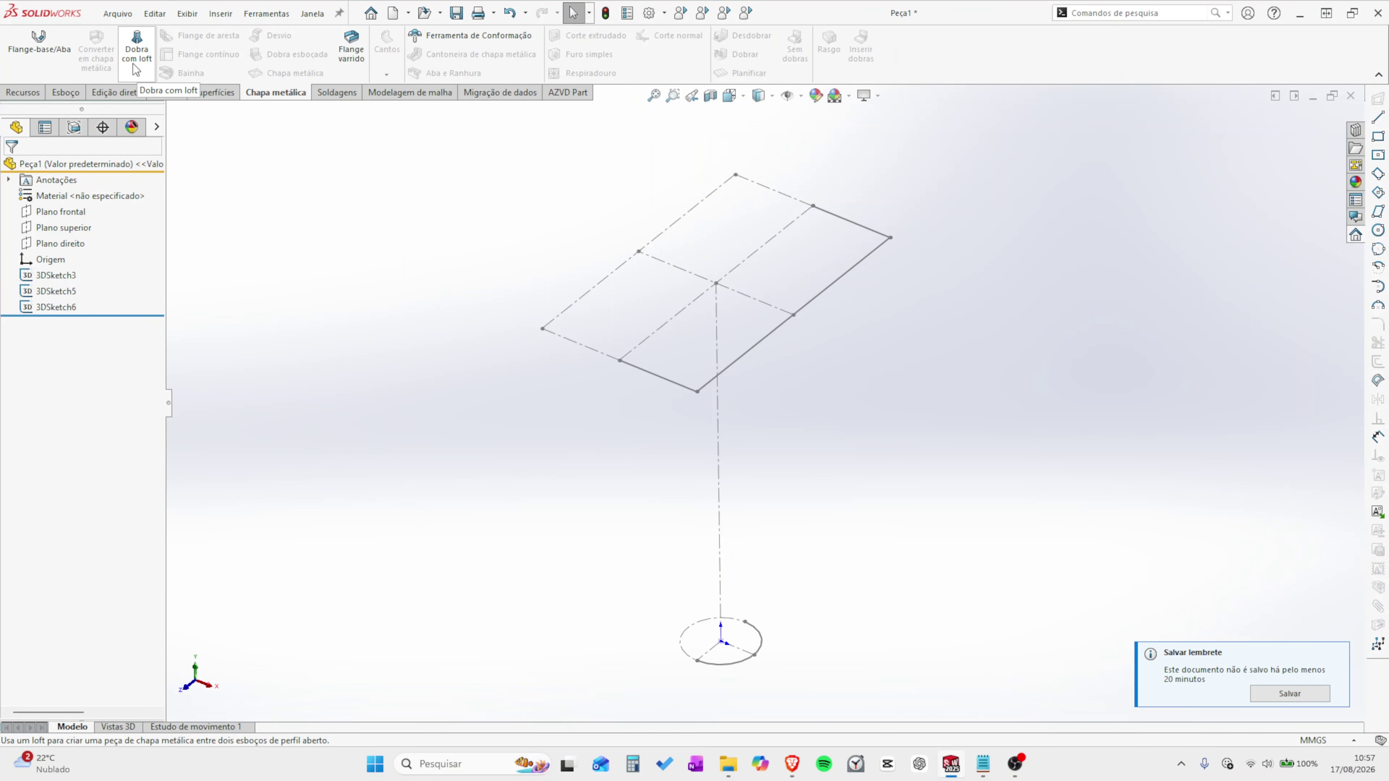
click(59, 276)
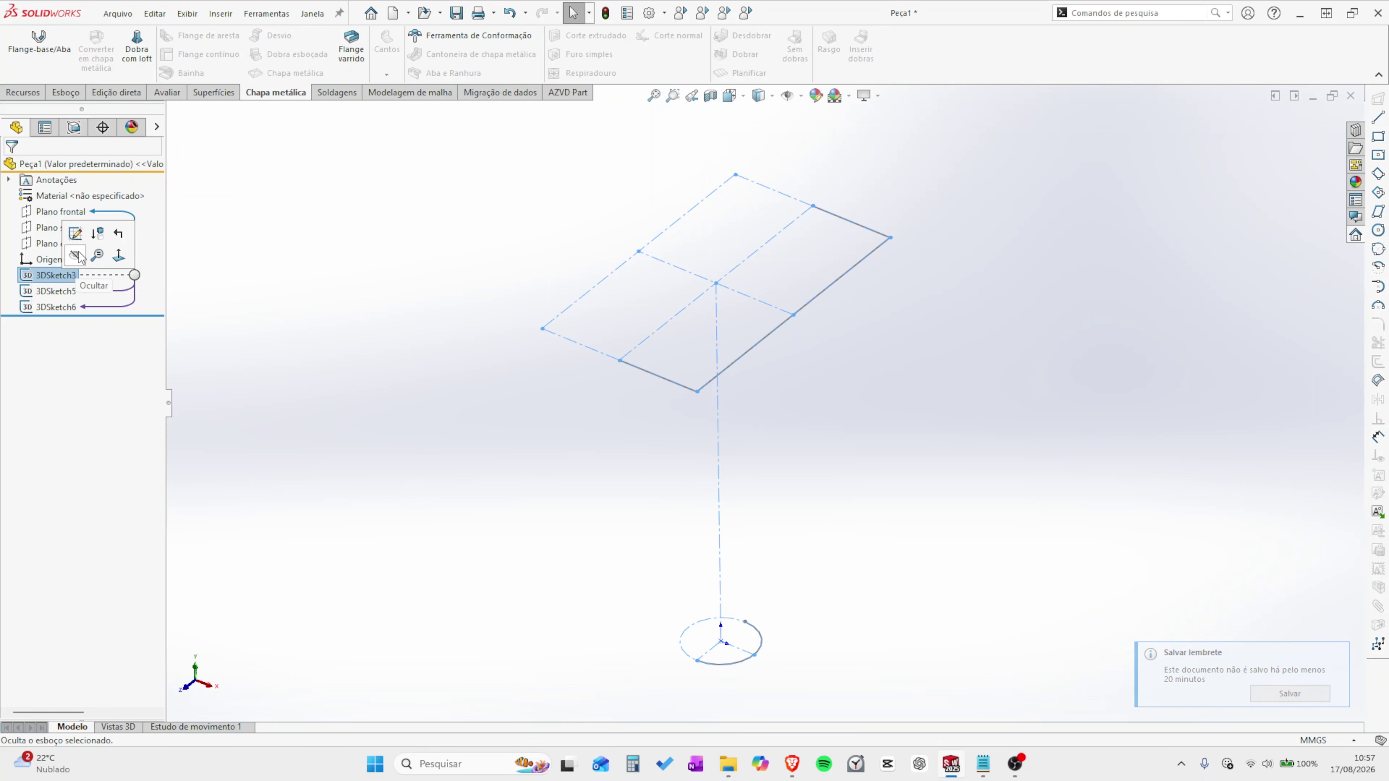
click(96, 234)
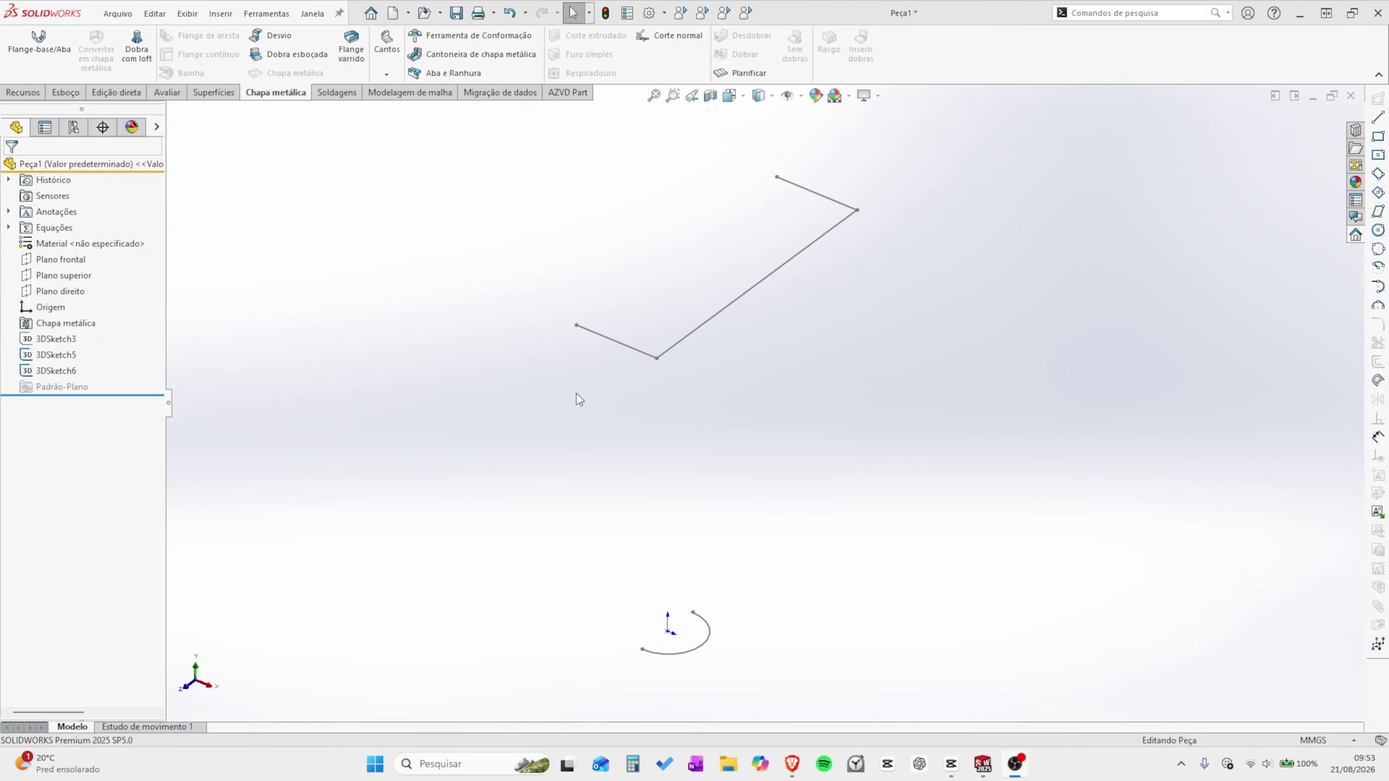
Try a Lofted Bend with the bent method between the half-rectangle and half-circle profiles, picking both at corresponding ends.
click(137, 58)
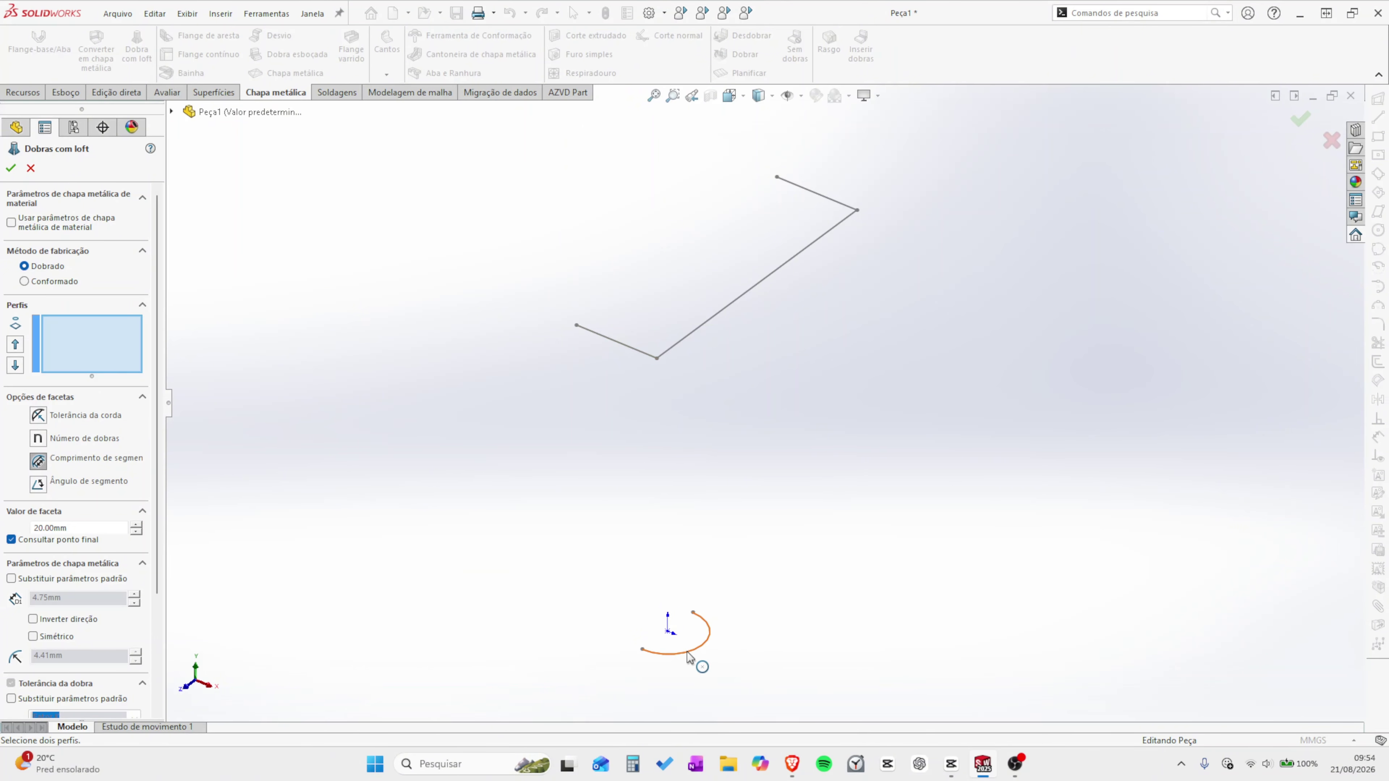
click(577, 327)
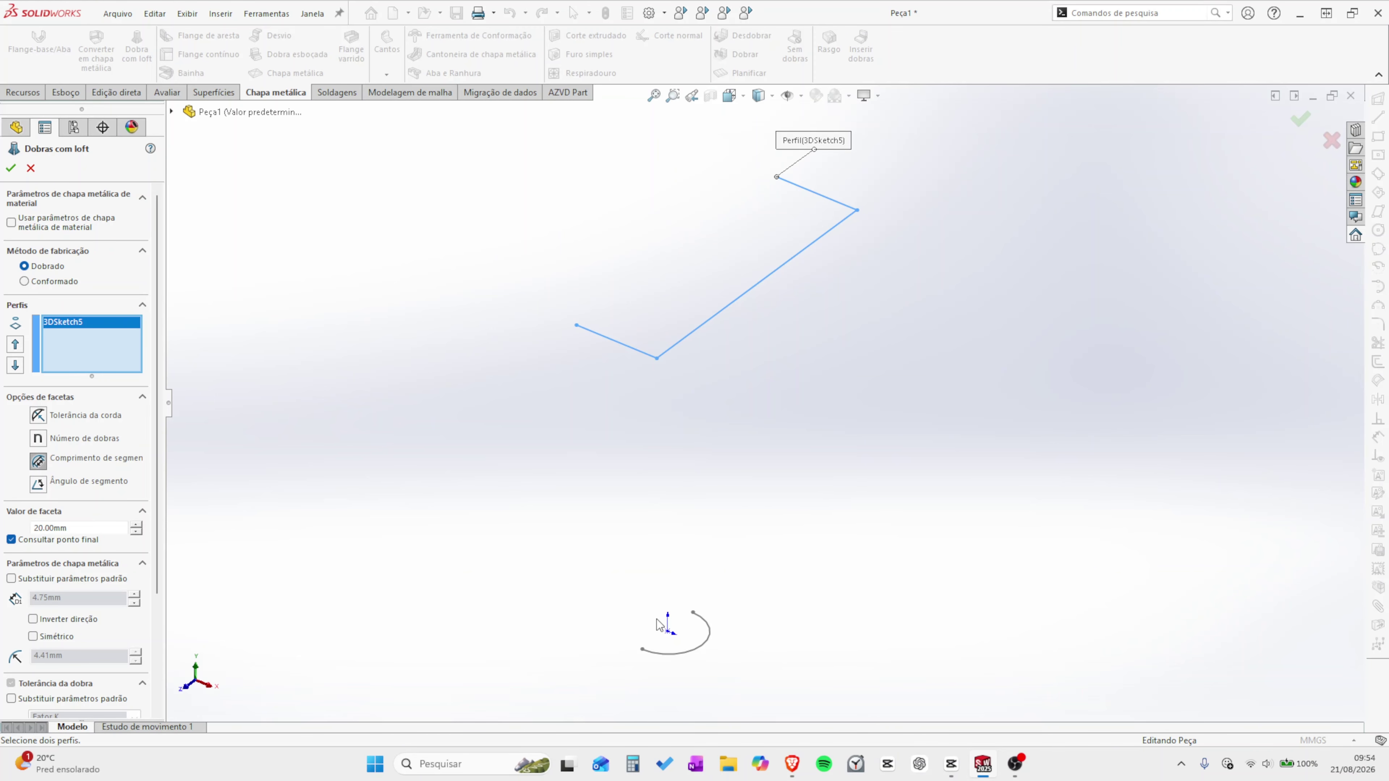
click(642, 651)
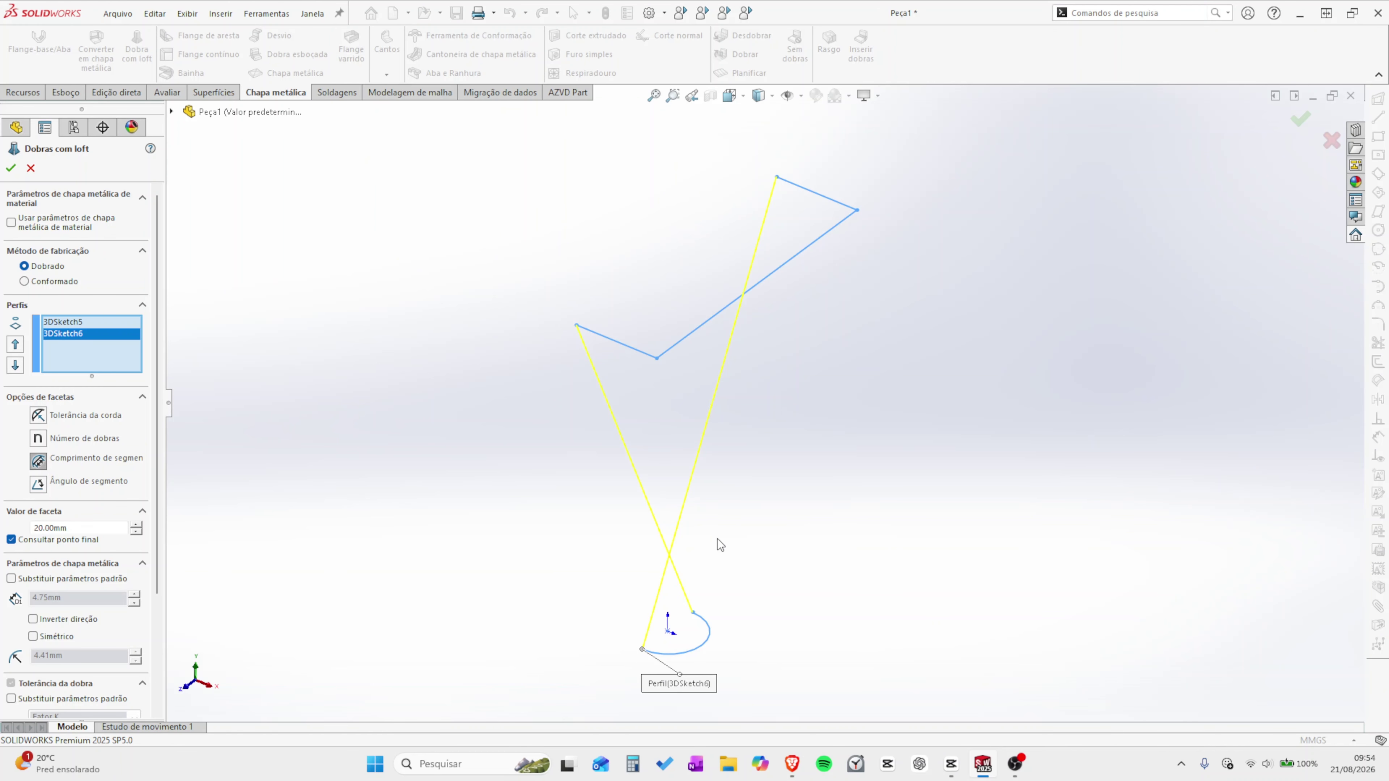
click(642, 652)
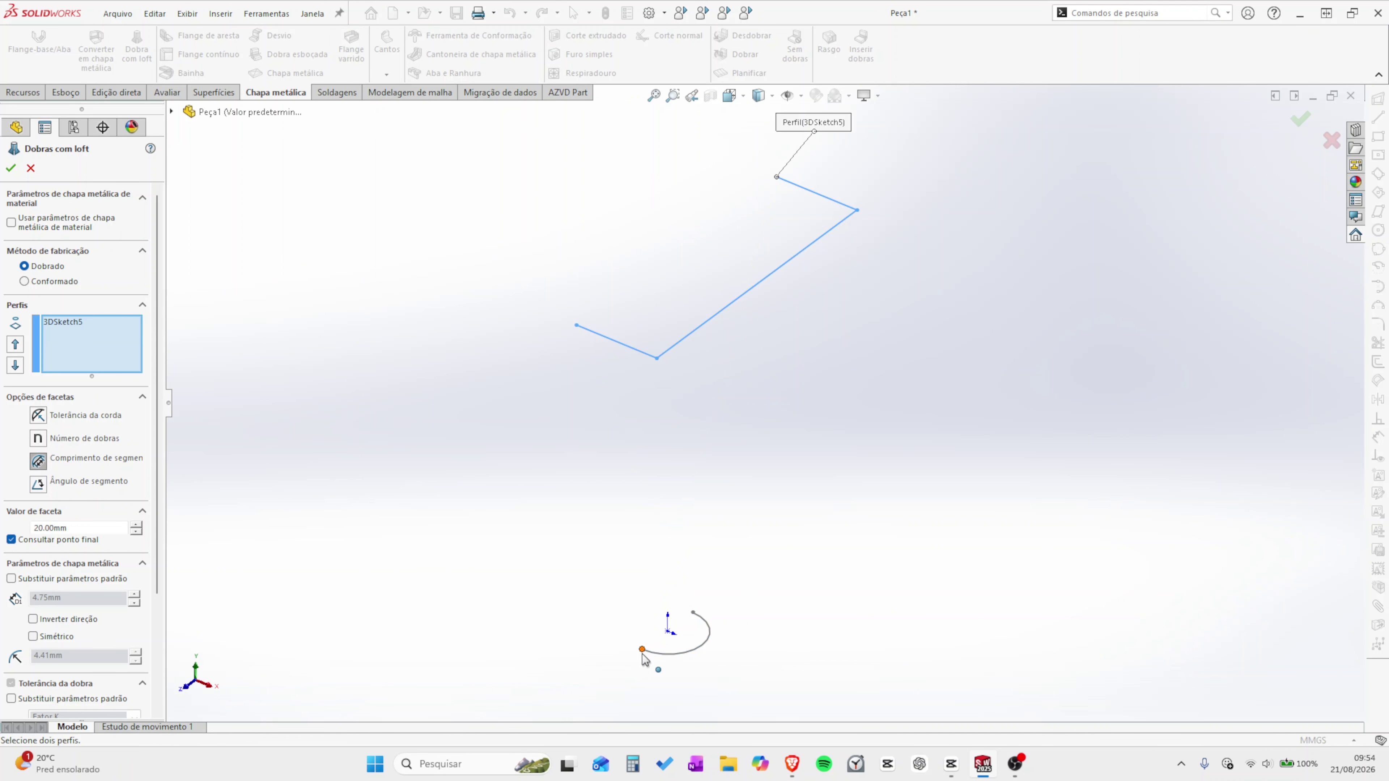
click(695, 612)
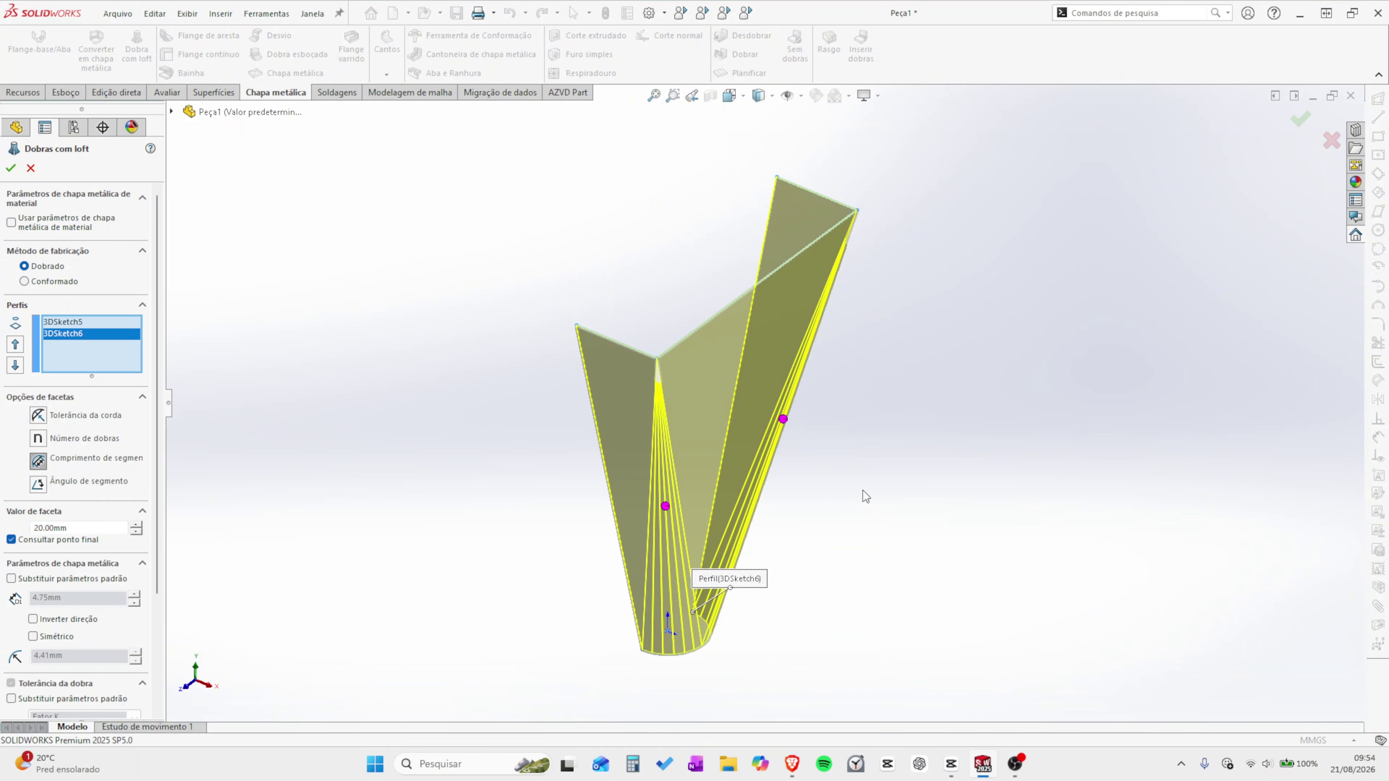
Inspect the lofted bend's thickness along the half-circle edge and reverse the thickness direction.
scroll(753, 629, down, 10)
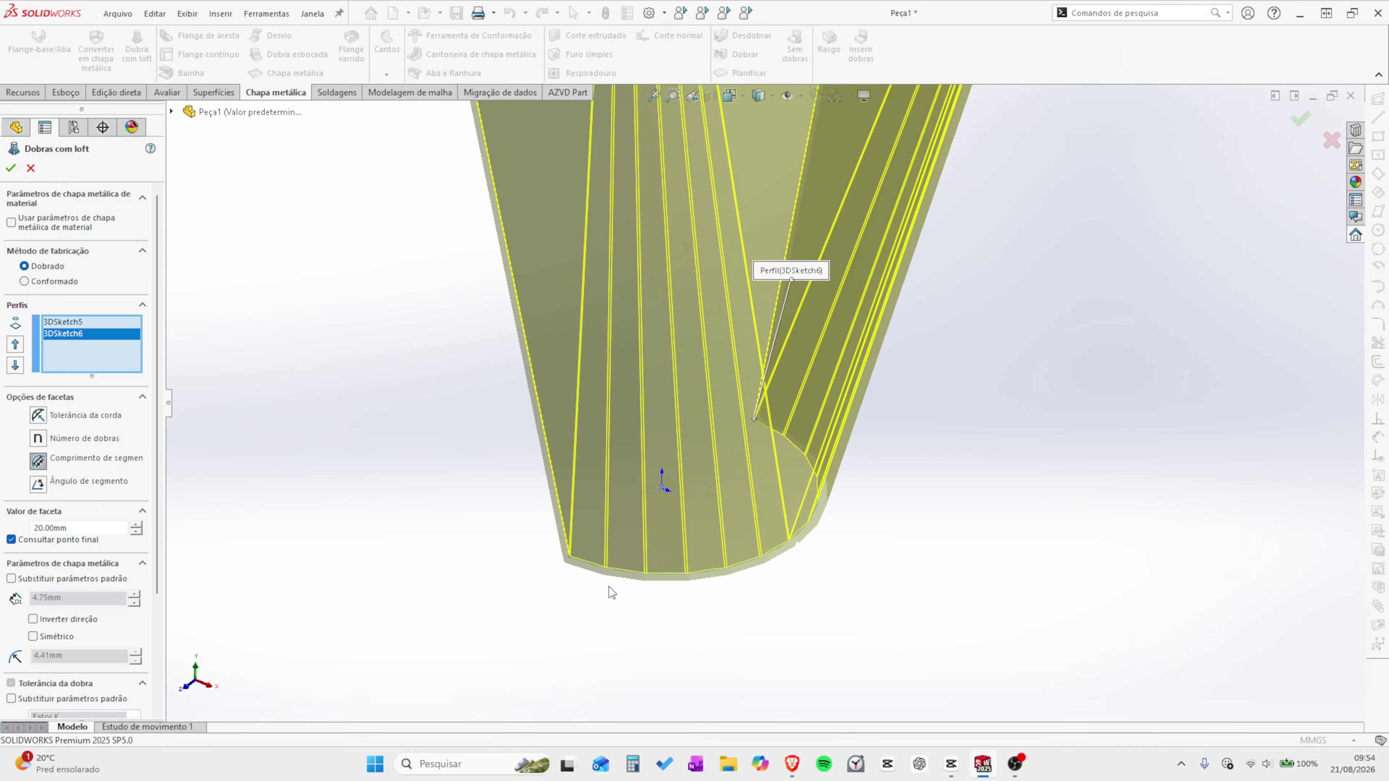
middle_drag(618, 501, 870, 473)
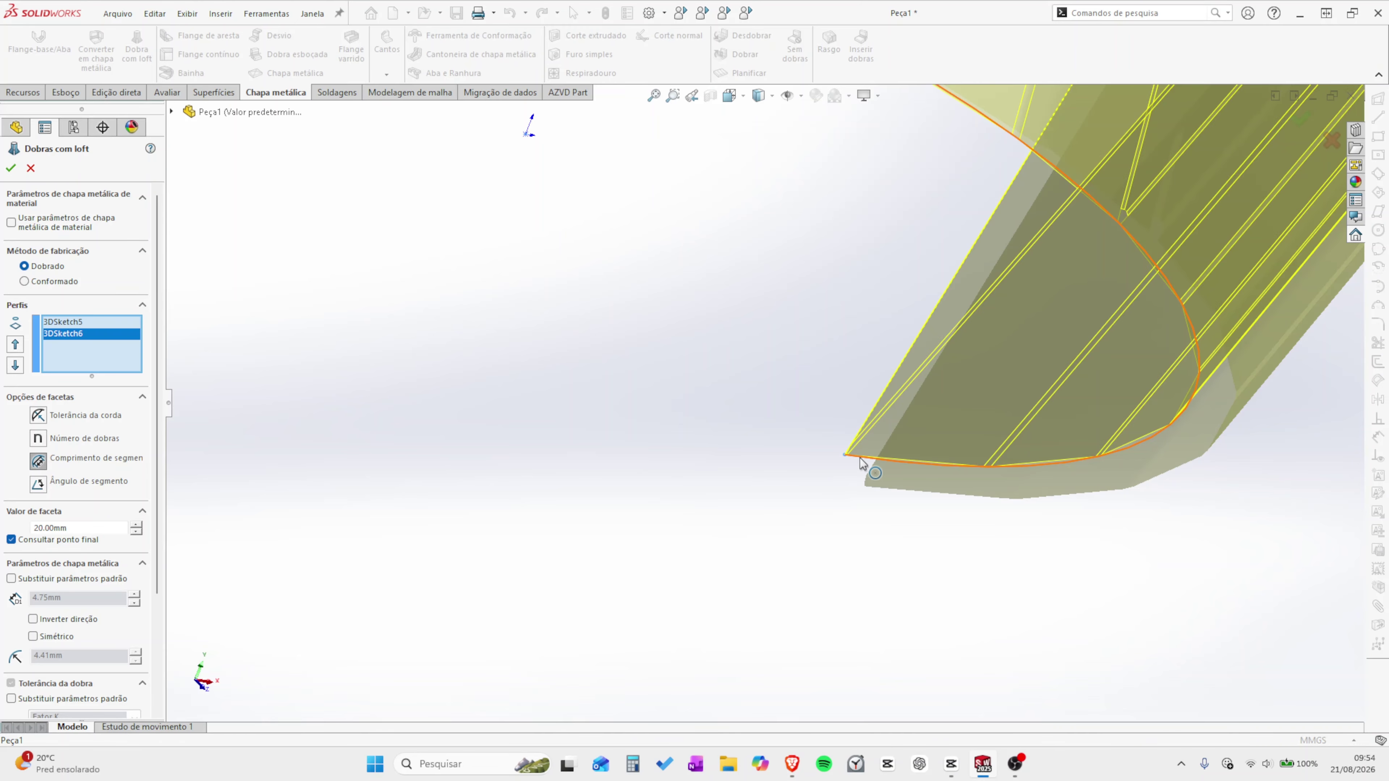
middle_drag(1073, 452, 804, 327)
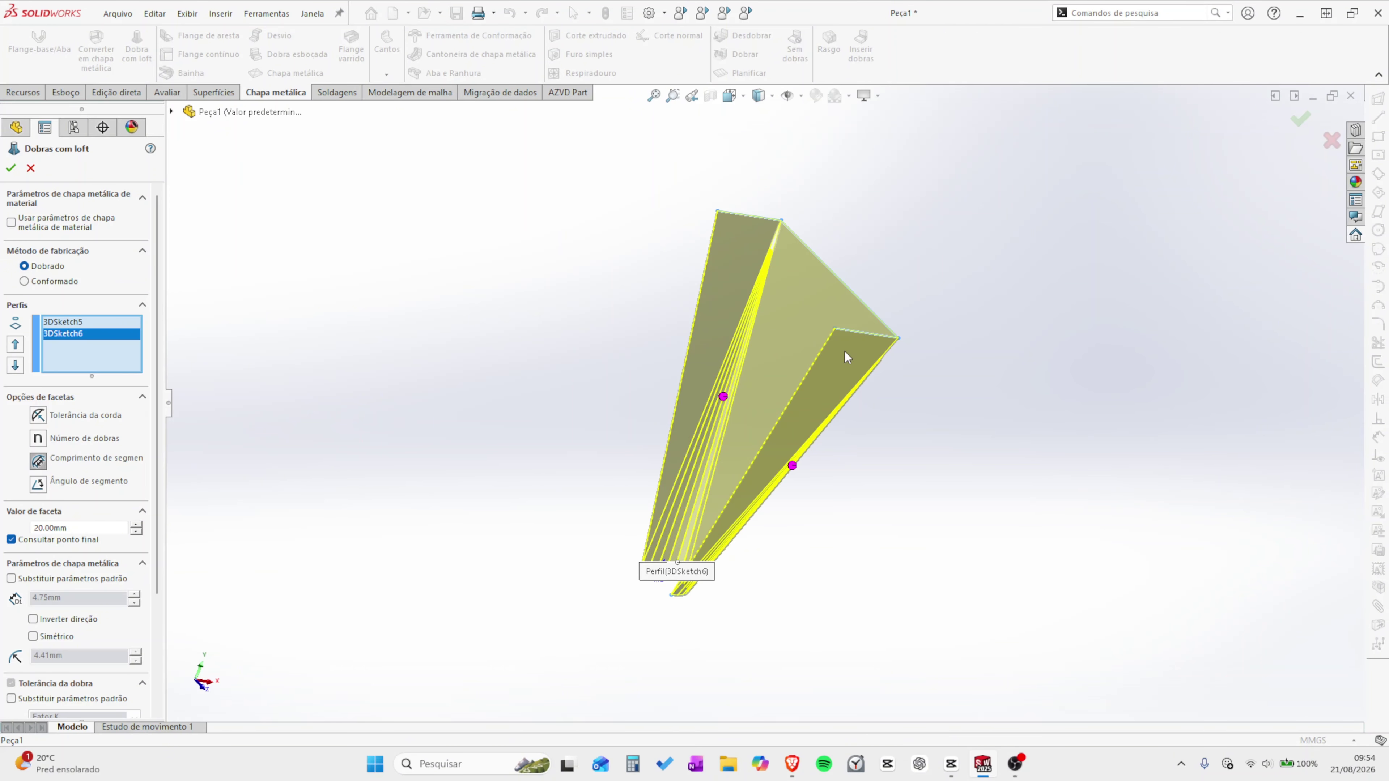
scroll(642, 512, down, 6)
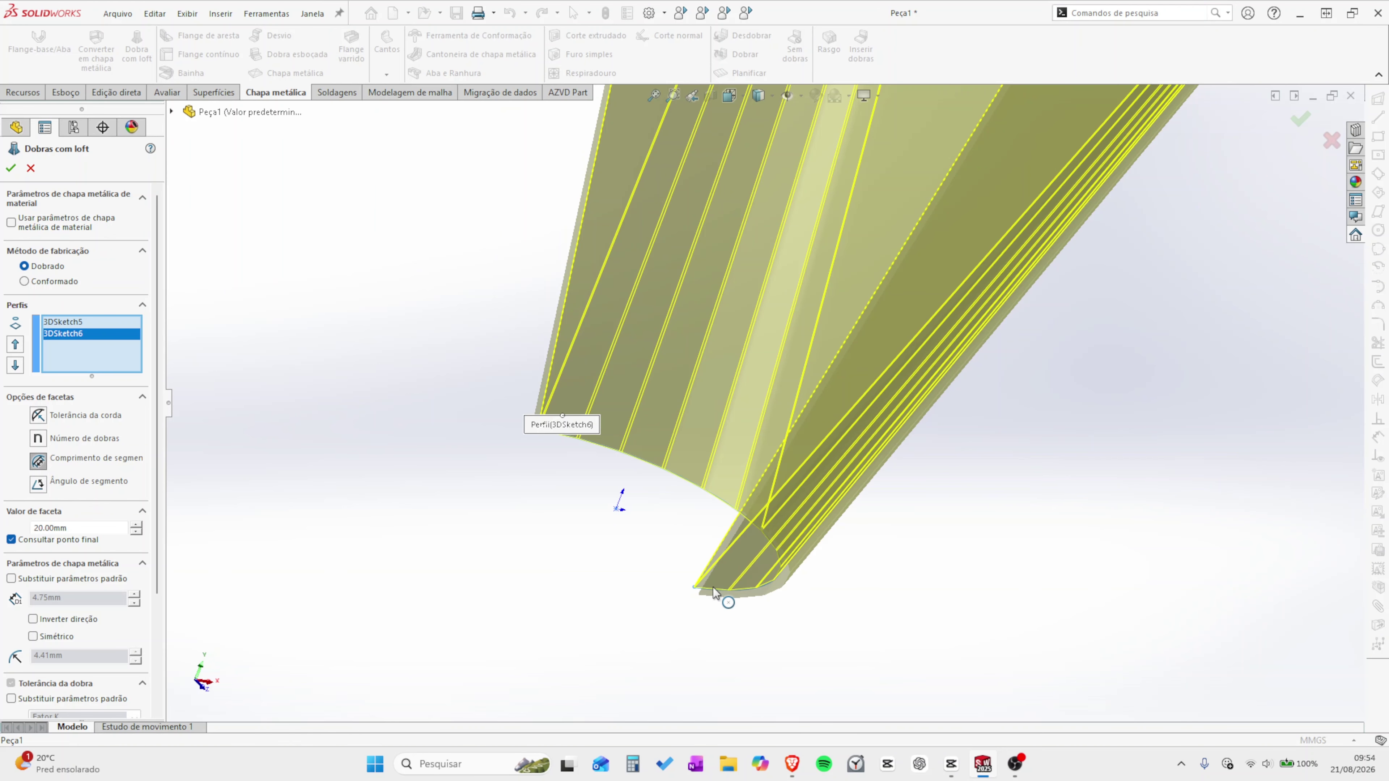
scroll(710, 592, down, 5)
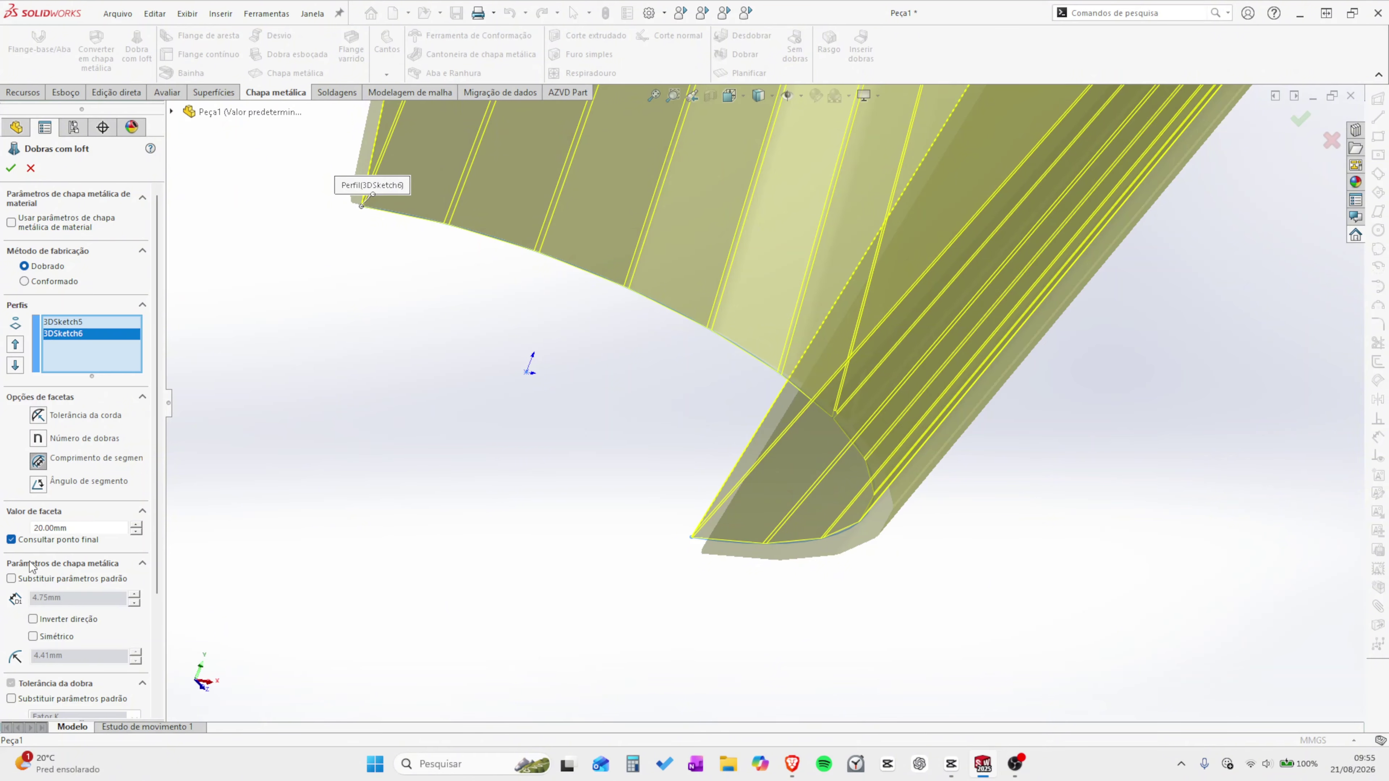
click(33, 619)
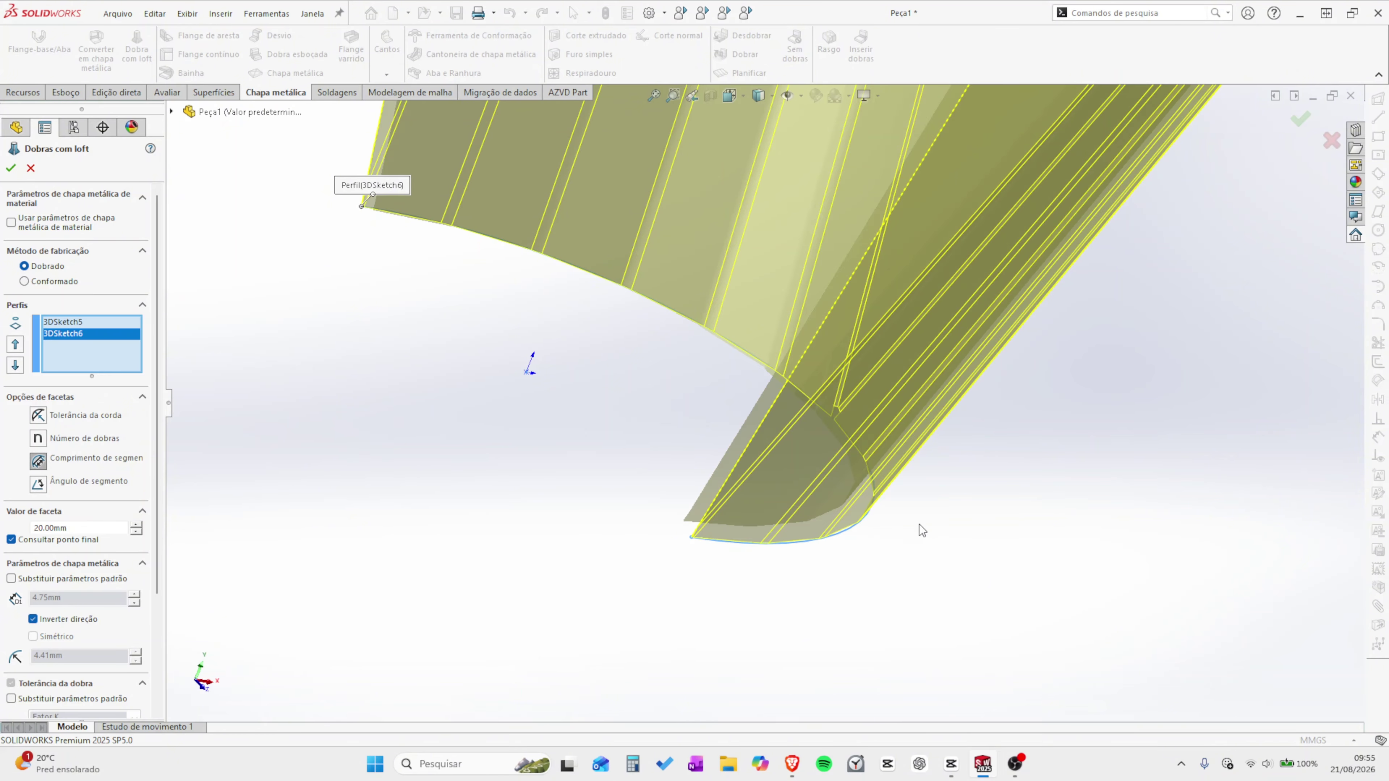
Examine the lofted bend preview at the half-rectangle's sharp corner, and cancel the feature.
scroll(822, 496, up, 9)
middle_drag(819, 365, 667, 304)
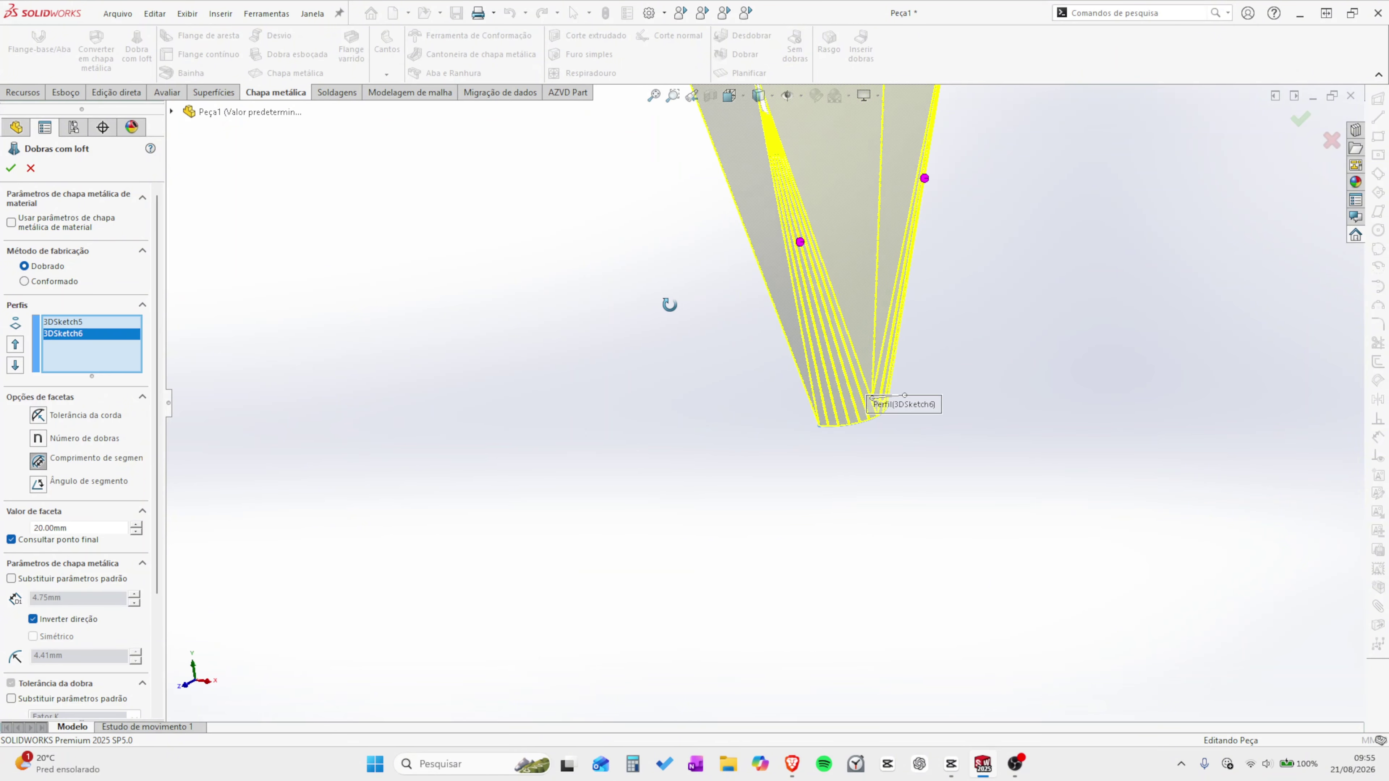
scroll(791, 346, up, 4)
scroll(791, 346, down, 4)
middle_drag(754, 291, 780, 405)
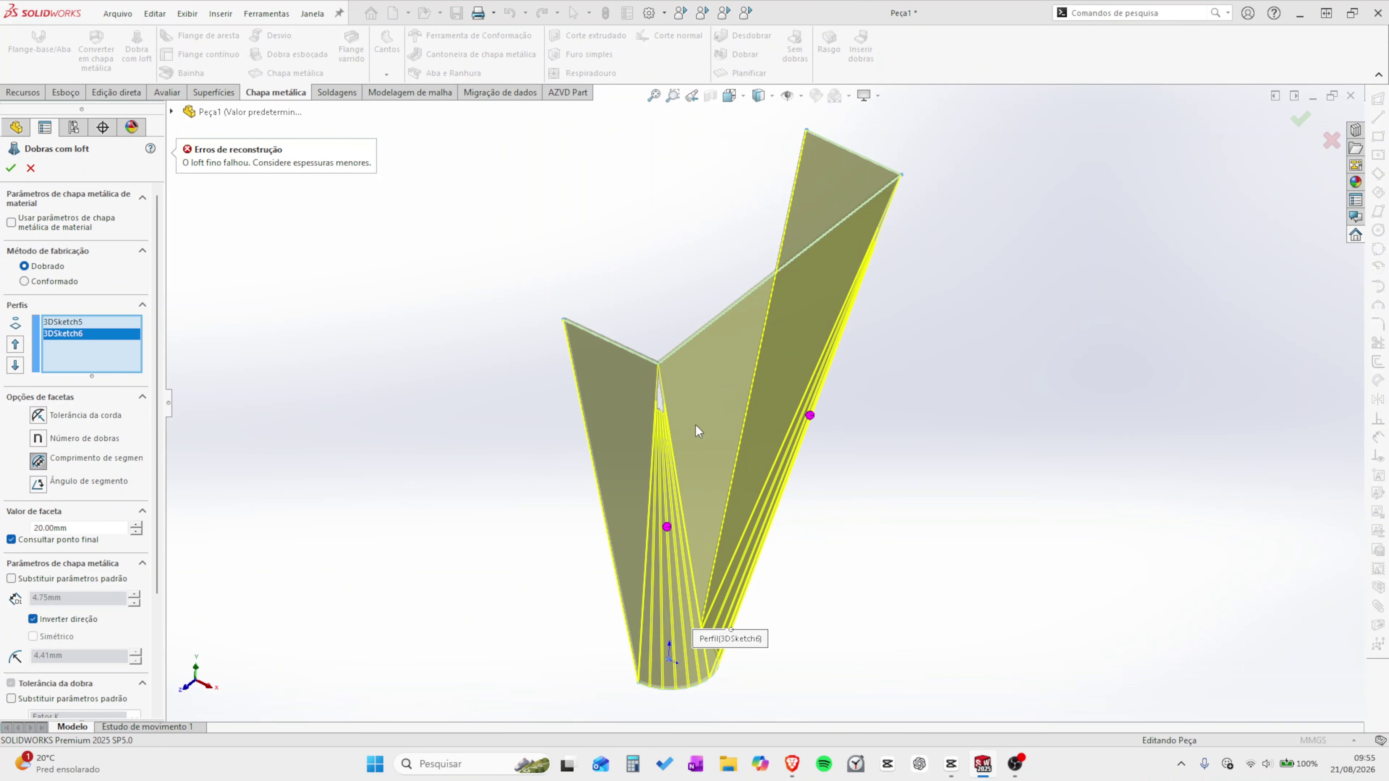
scroll(653, 322, down, 6)
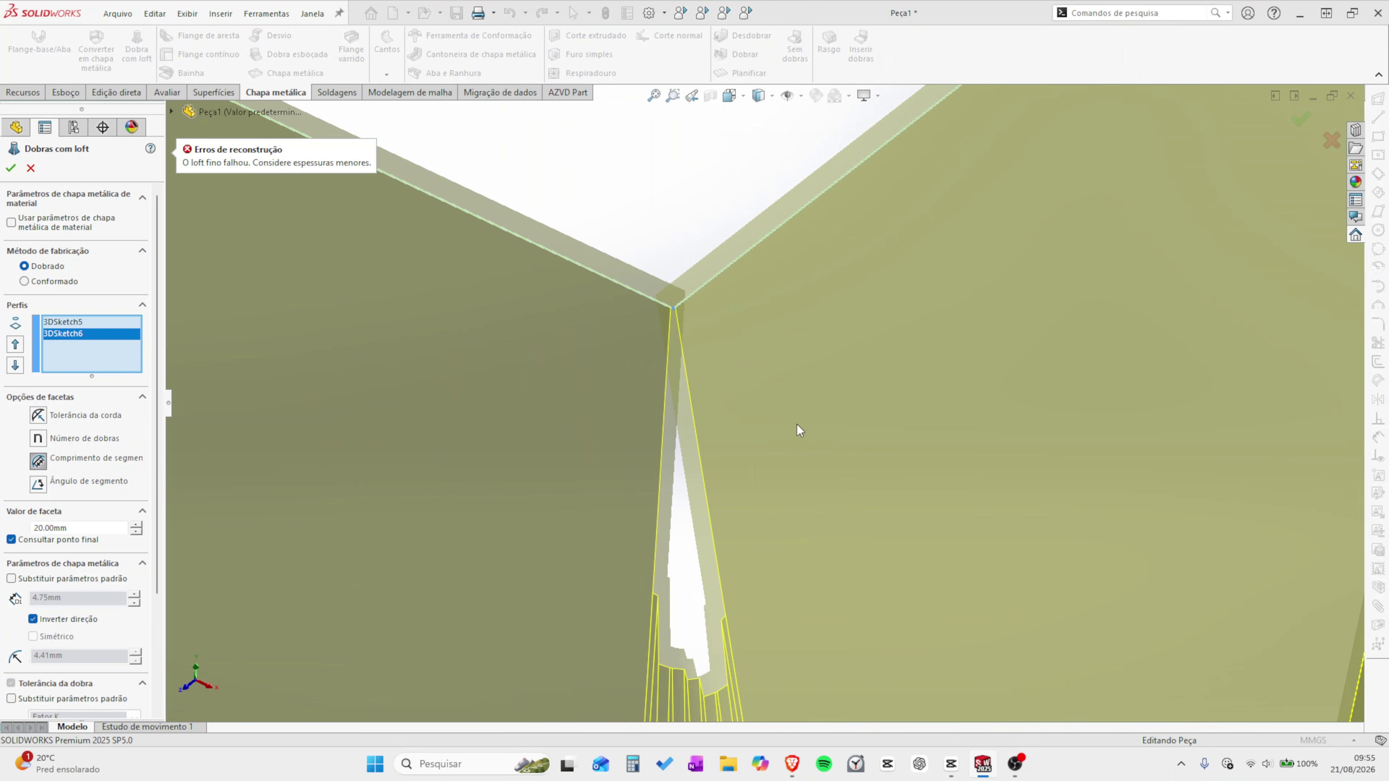
scroll(667, 251, down, 3)
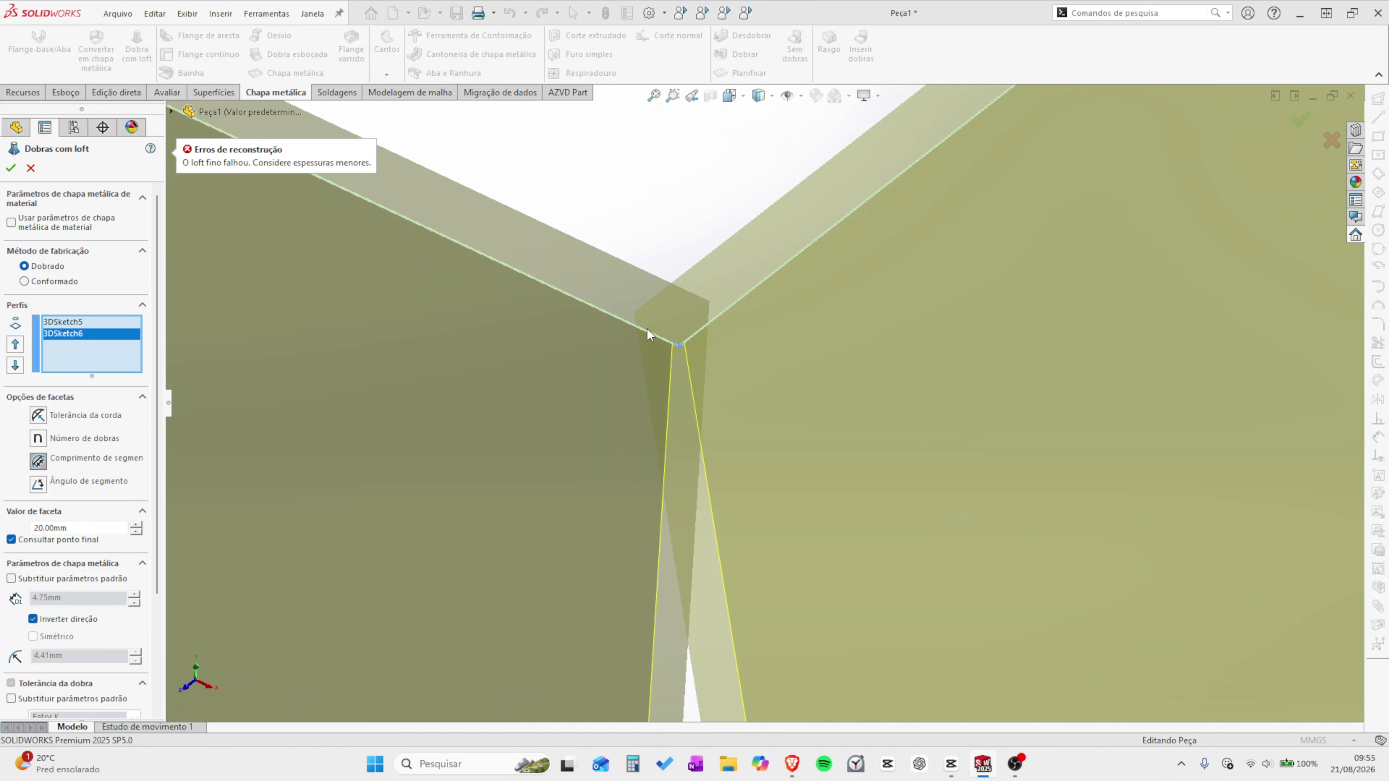
scroll(679, 280, up, 10)
scroll(855, 463, down, 3)
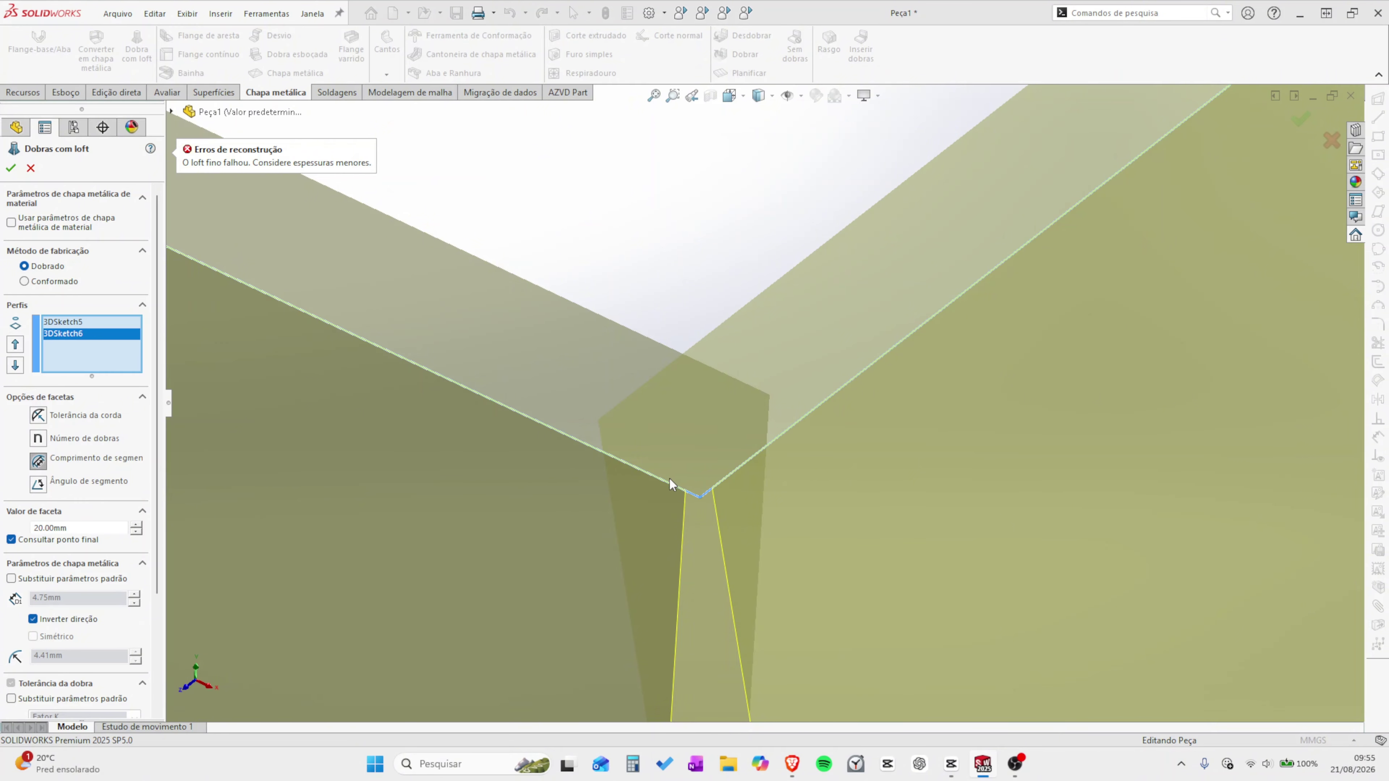
scroll(675, 520, up, 10)
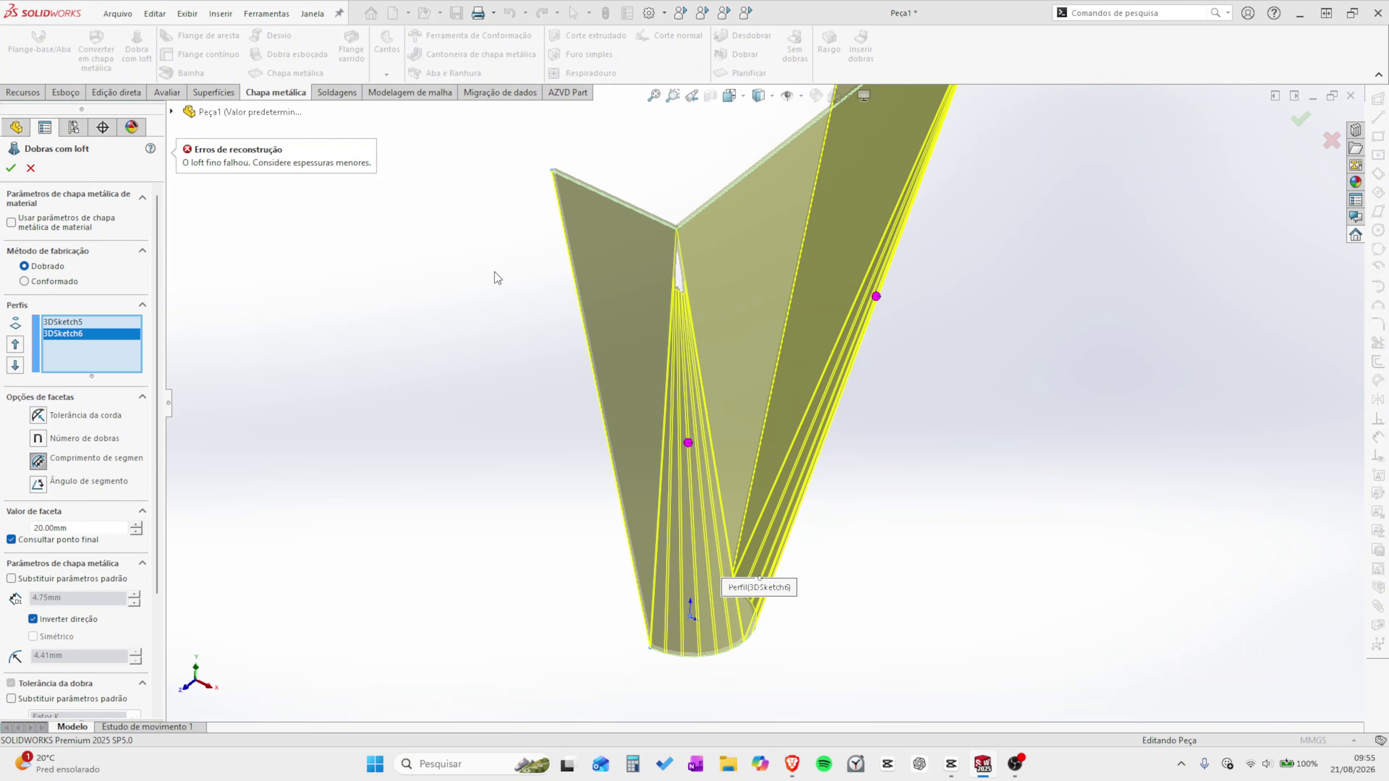
click(31, 168)
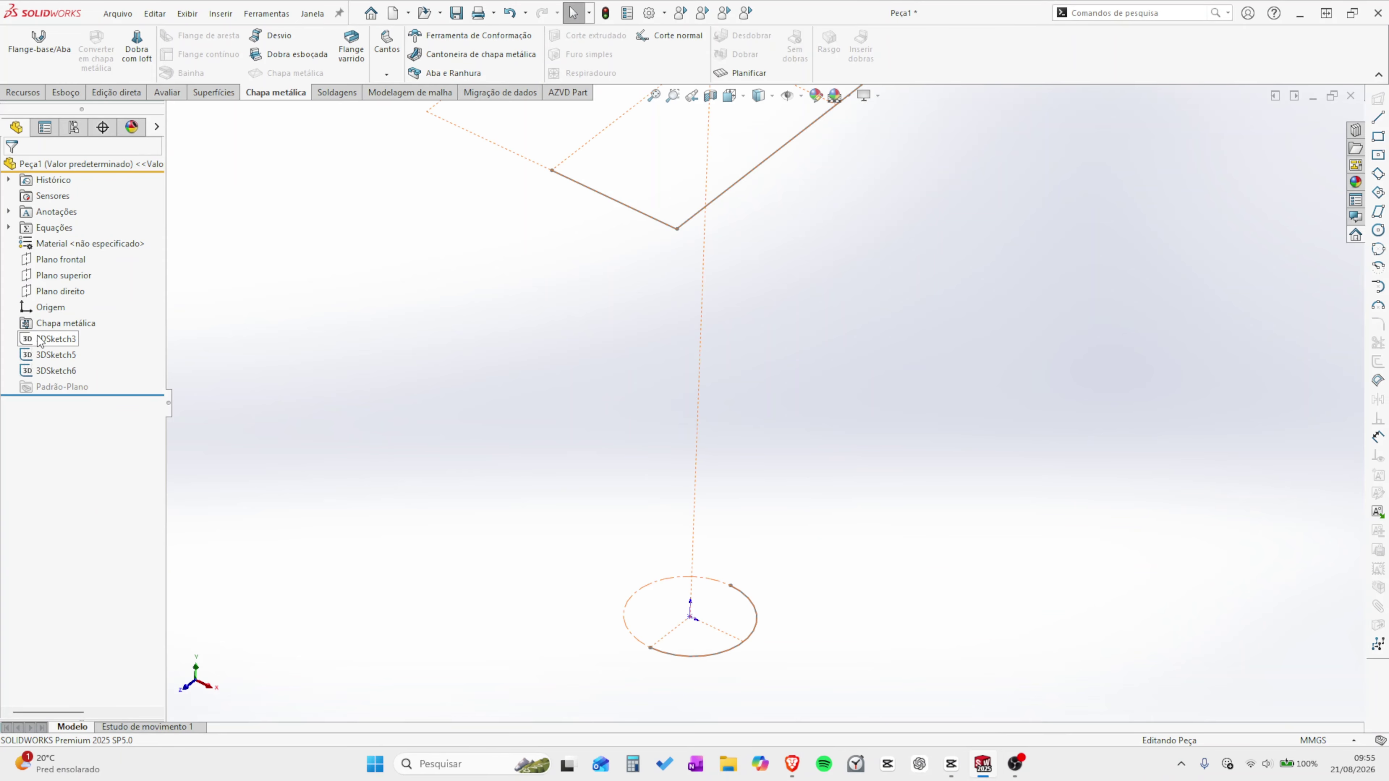
Edit the half-rectangle 3D sketch and fillet both of its corners with a radius of 2+3,15+0,5 (5.65 mm).
click(54, 356)
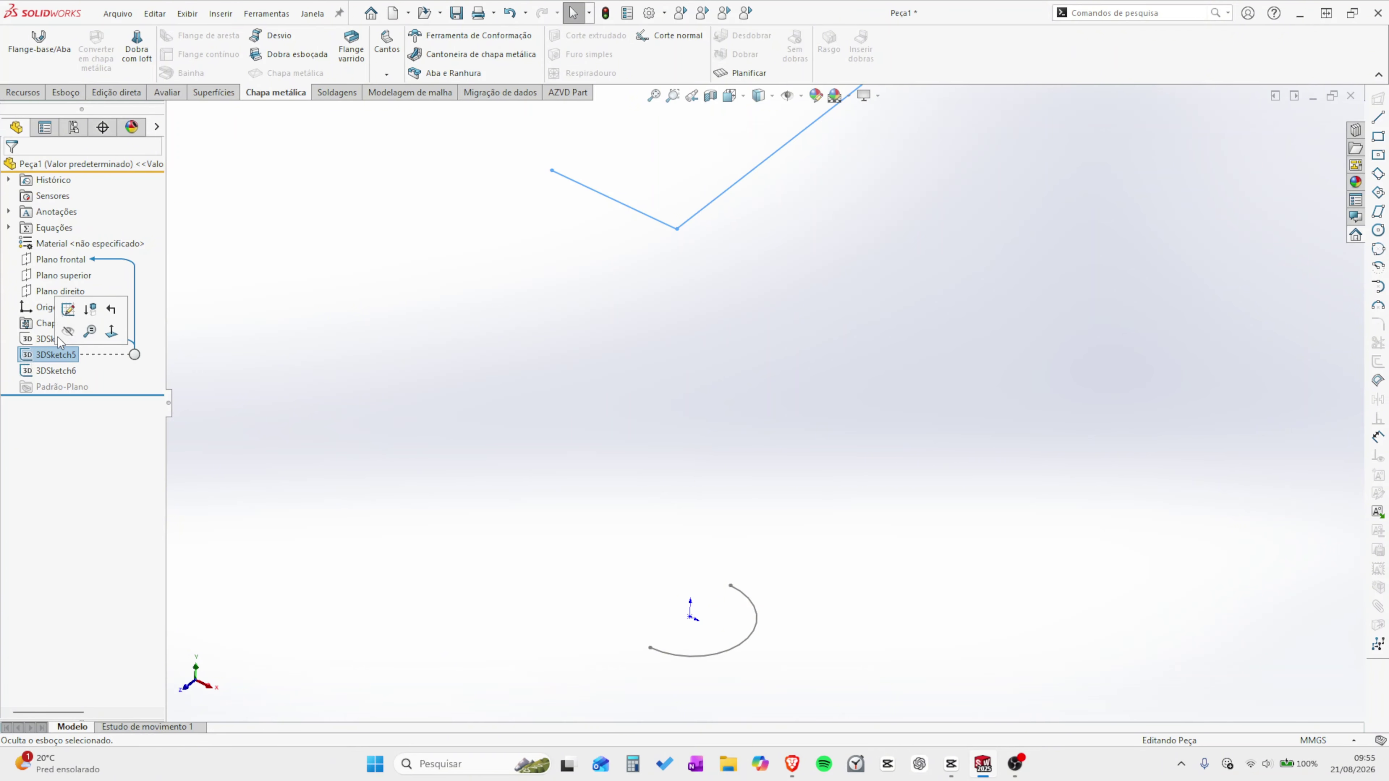
click(66, 313)
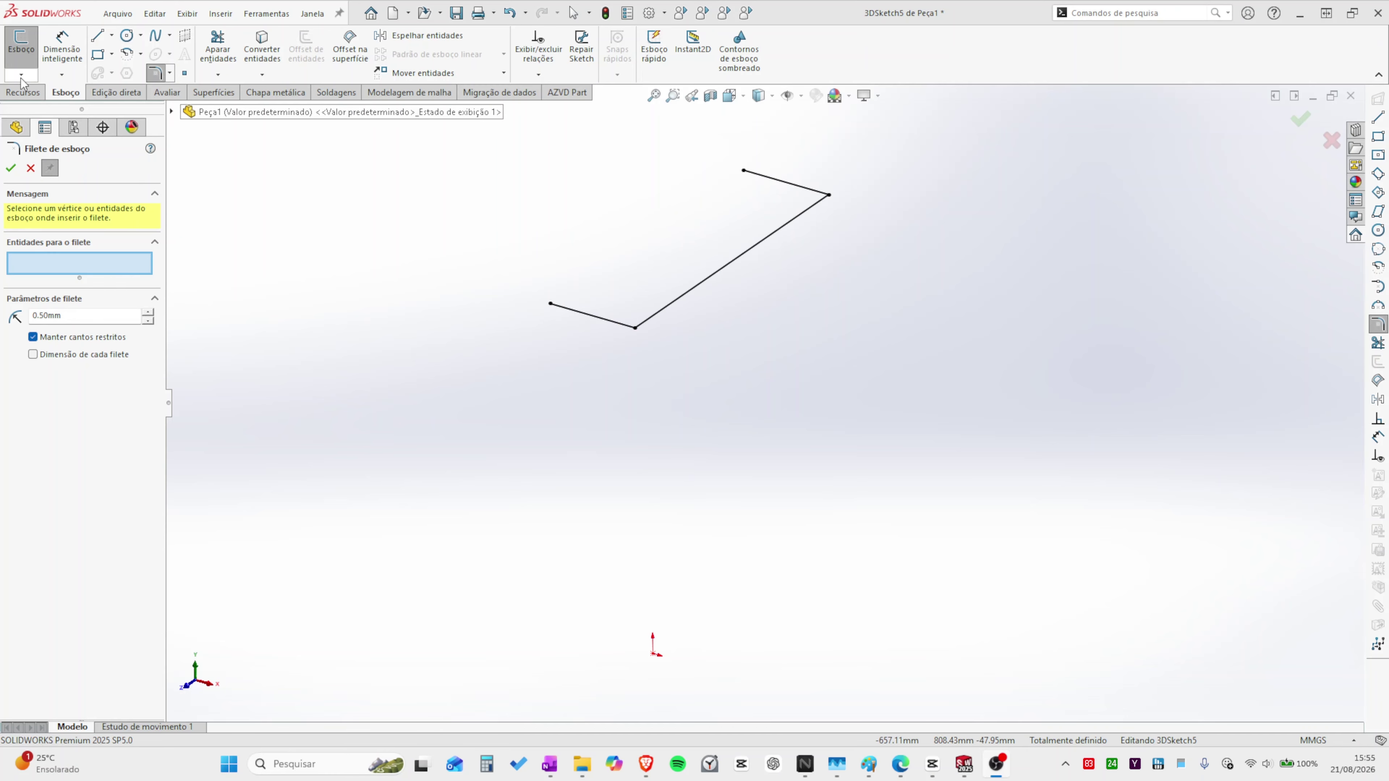
click(157, 73)
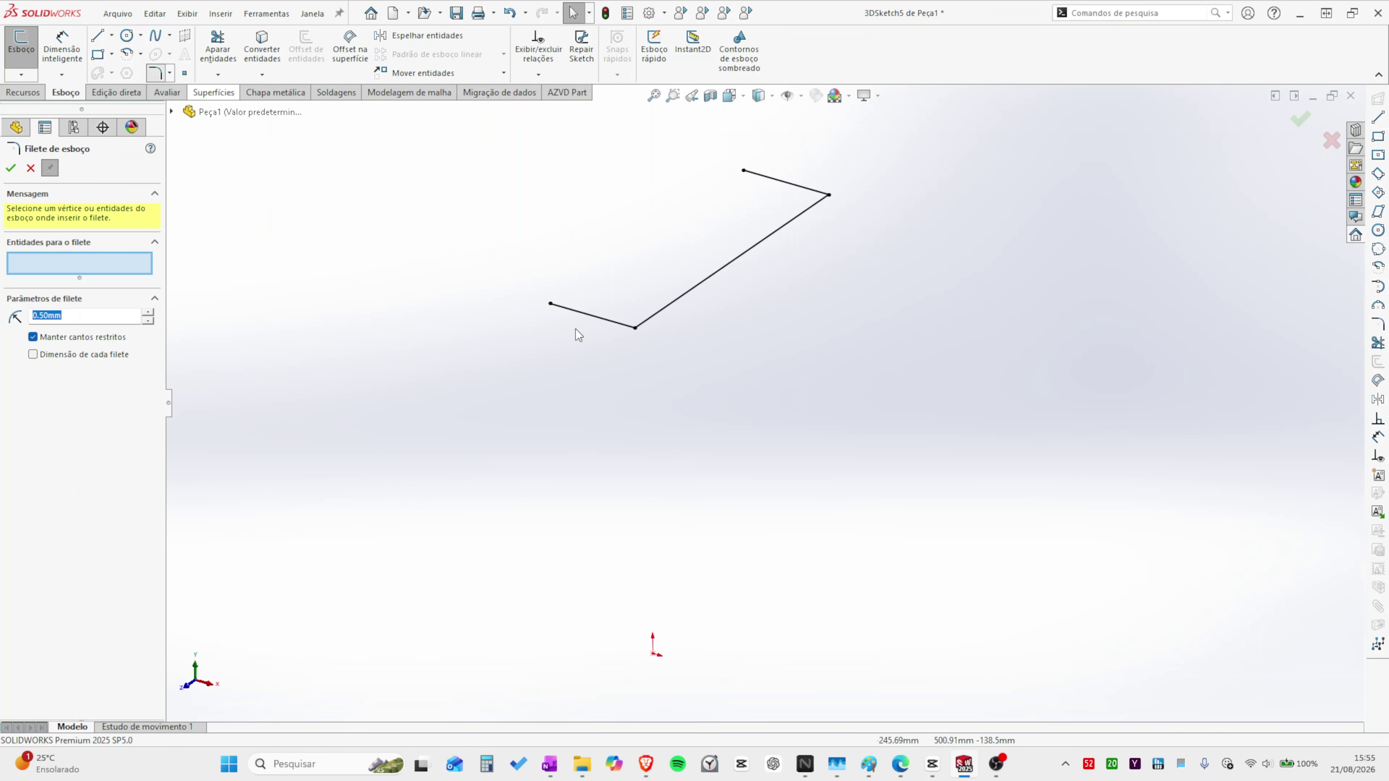
click(635, 329)
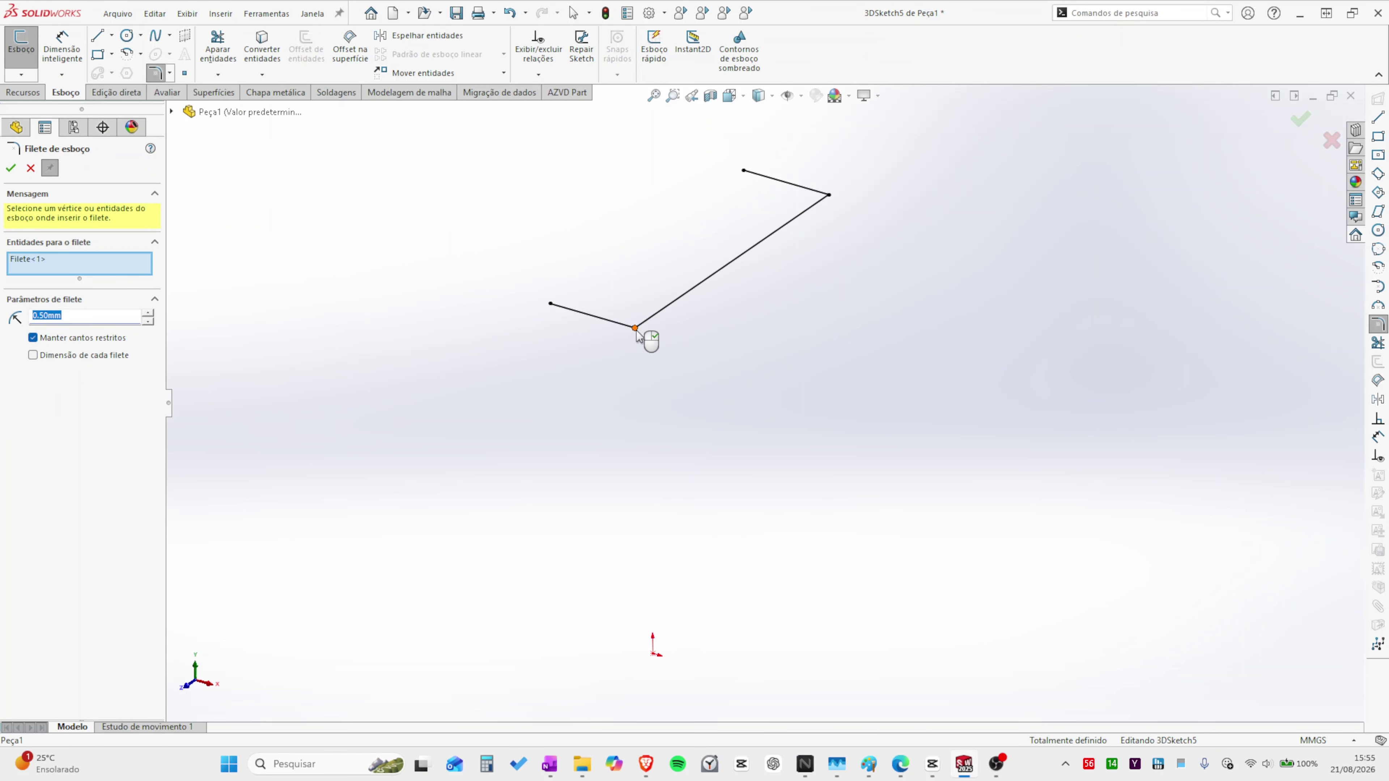
click(829, 195)
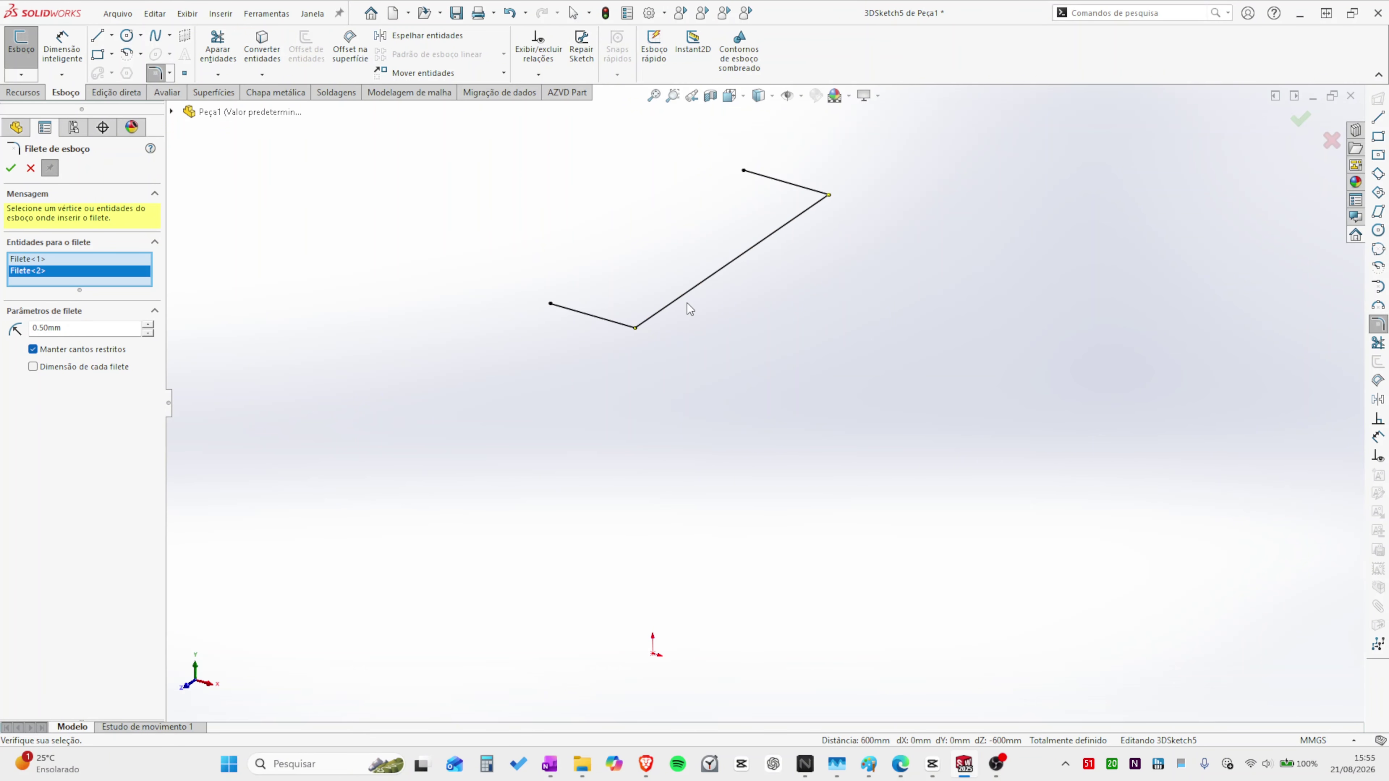
double_click(72, 328)
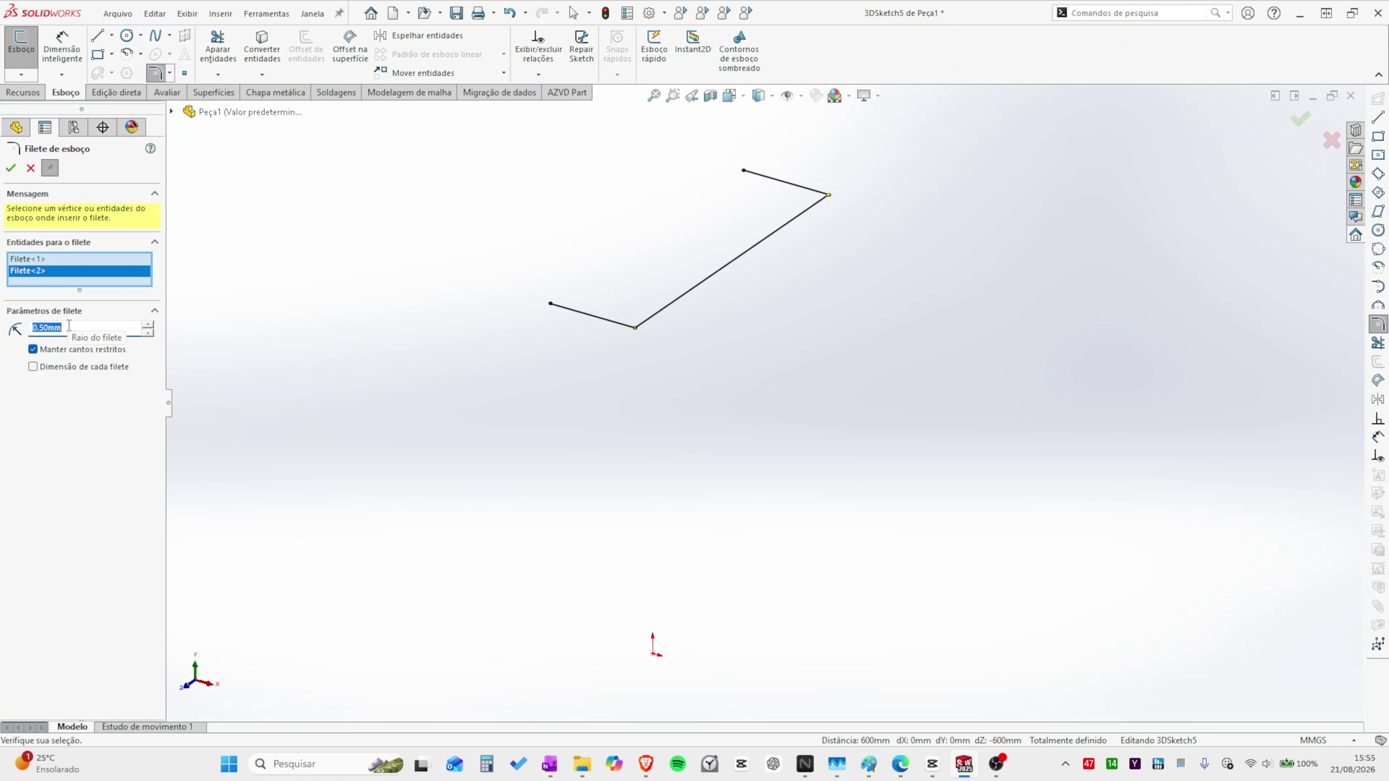
text(2+3,15+0,5)
key(Return)
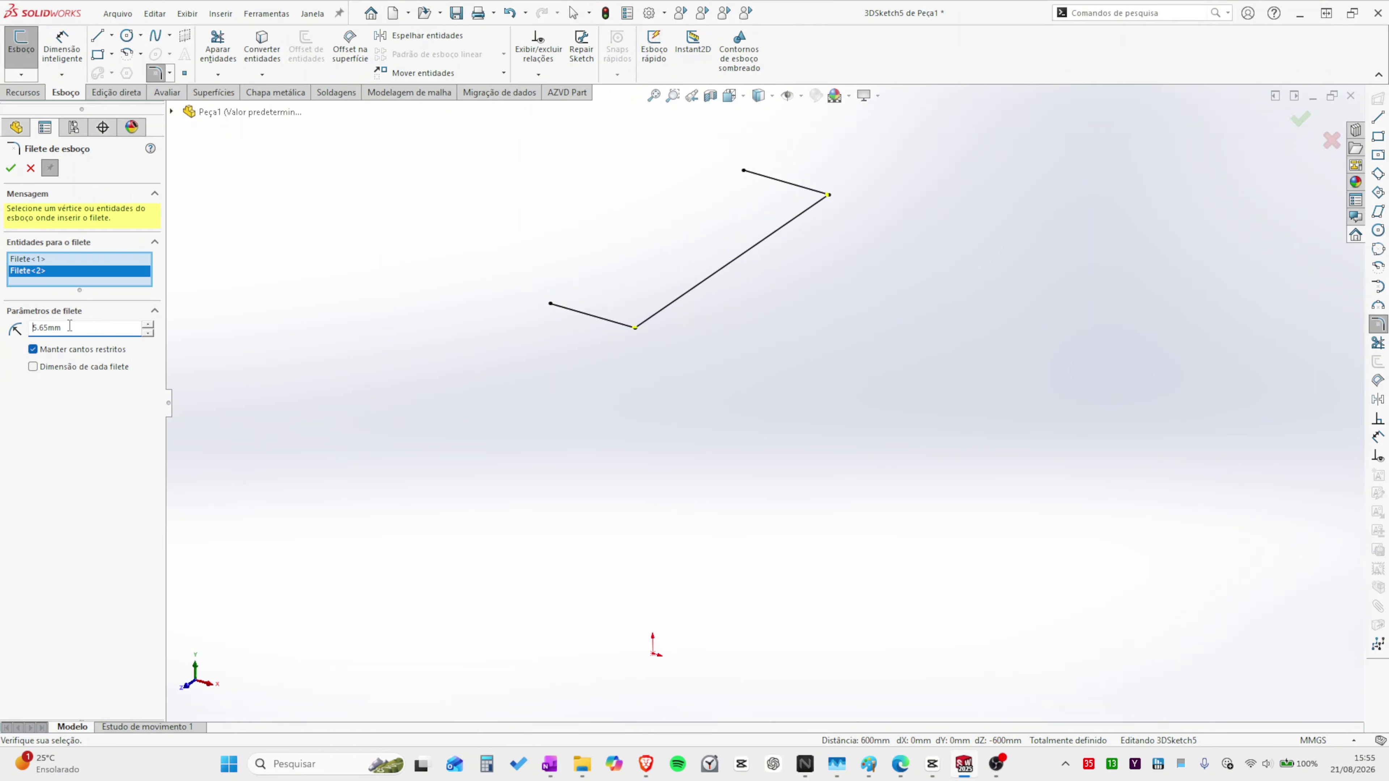
click(11, 168)
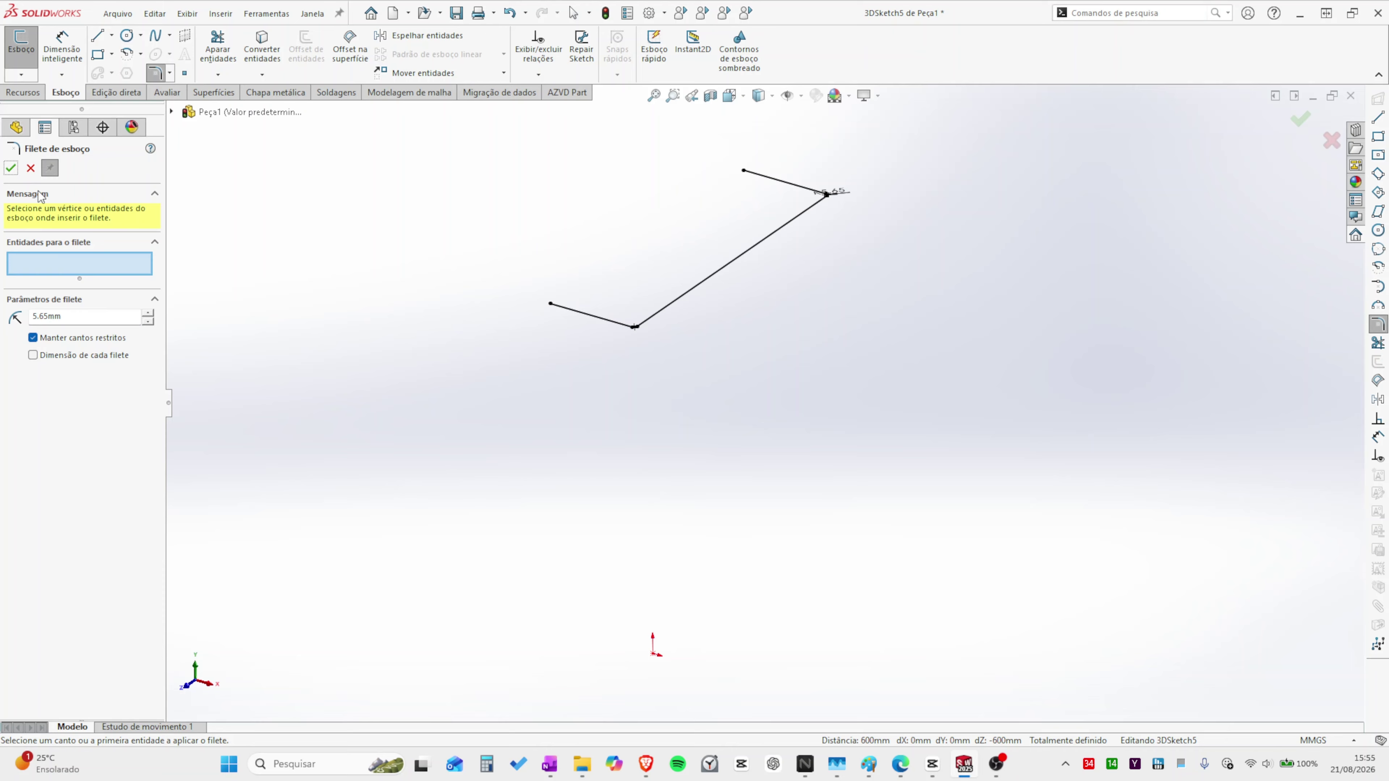
click(31, 168)
click(21, 48)
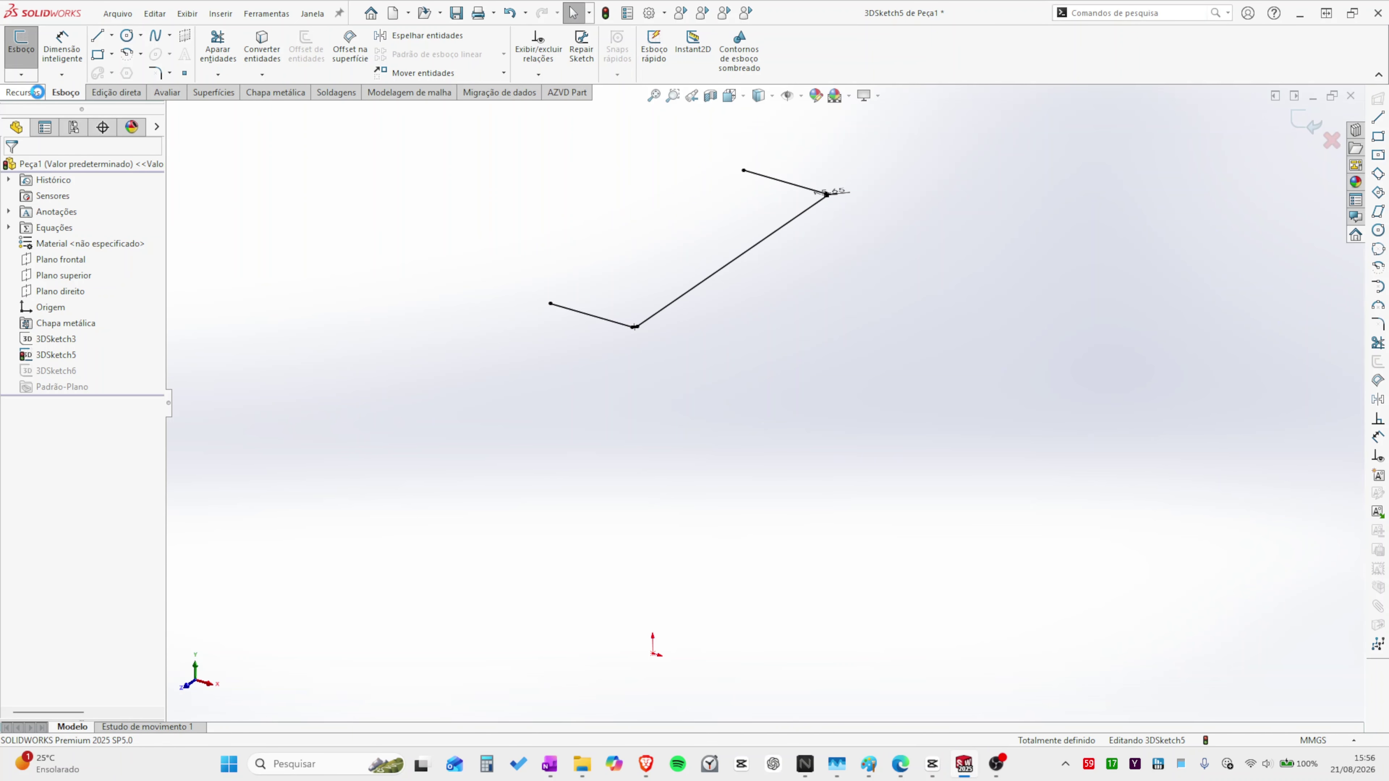
Start a Lofted Bend with the bent method between the filleted half-rectangle and the half-circle, picking both profiles at corresponding ends.
click(271, 94)
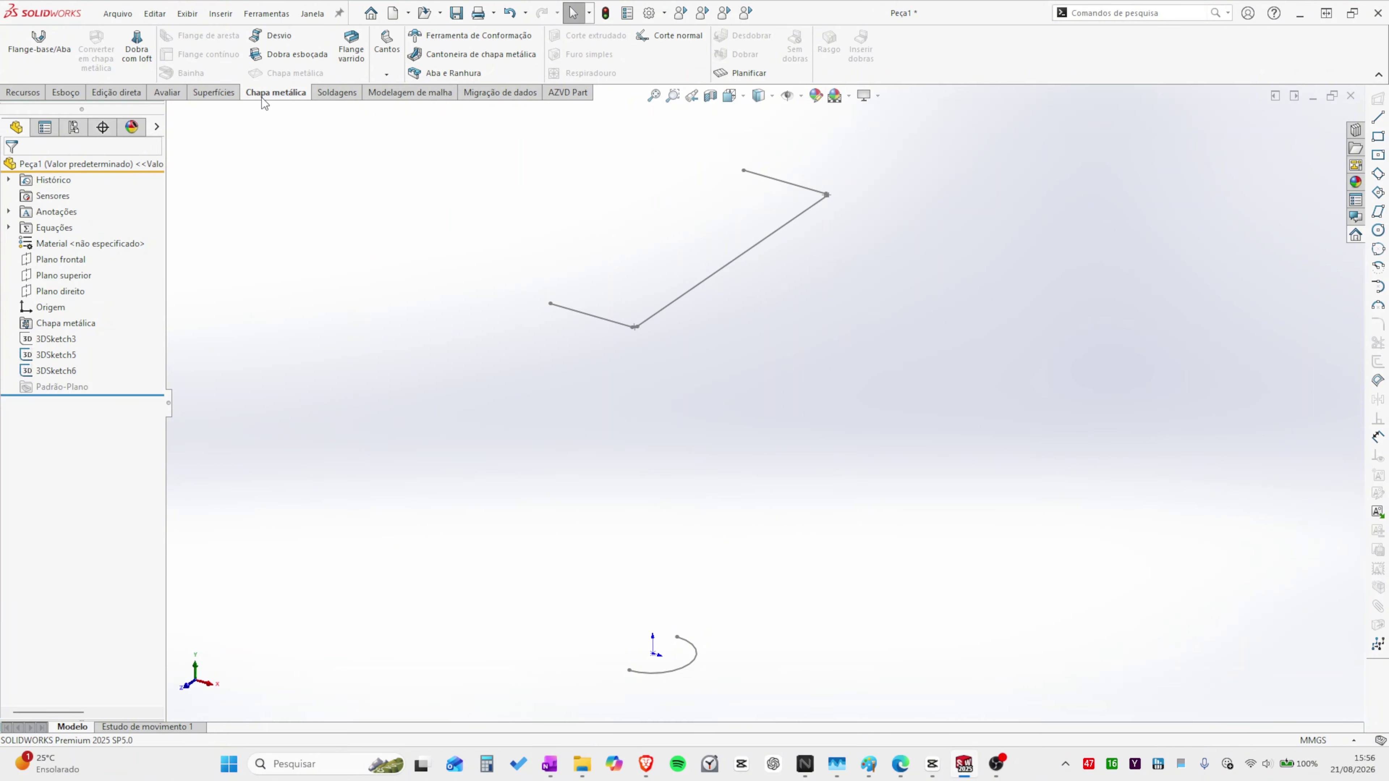
click(137, 44)
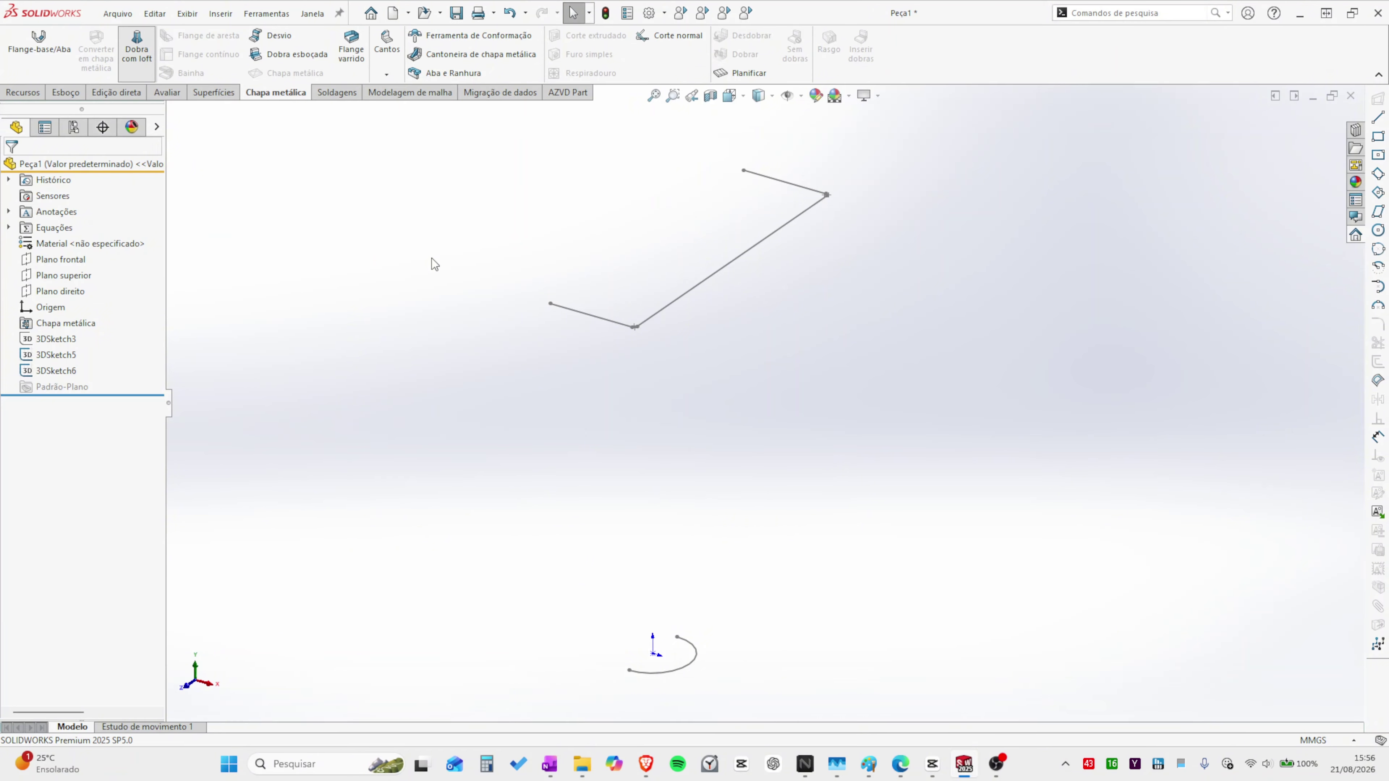
click(551, 305)
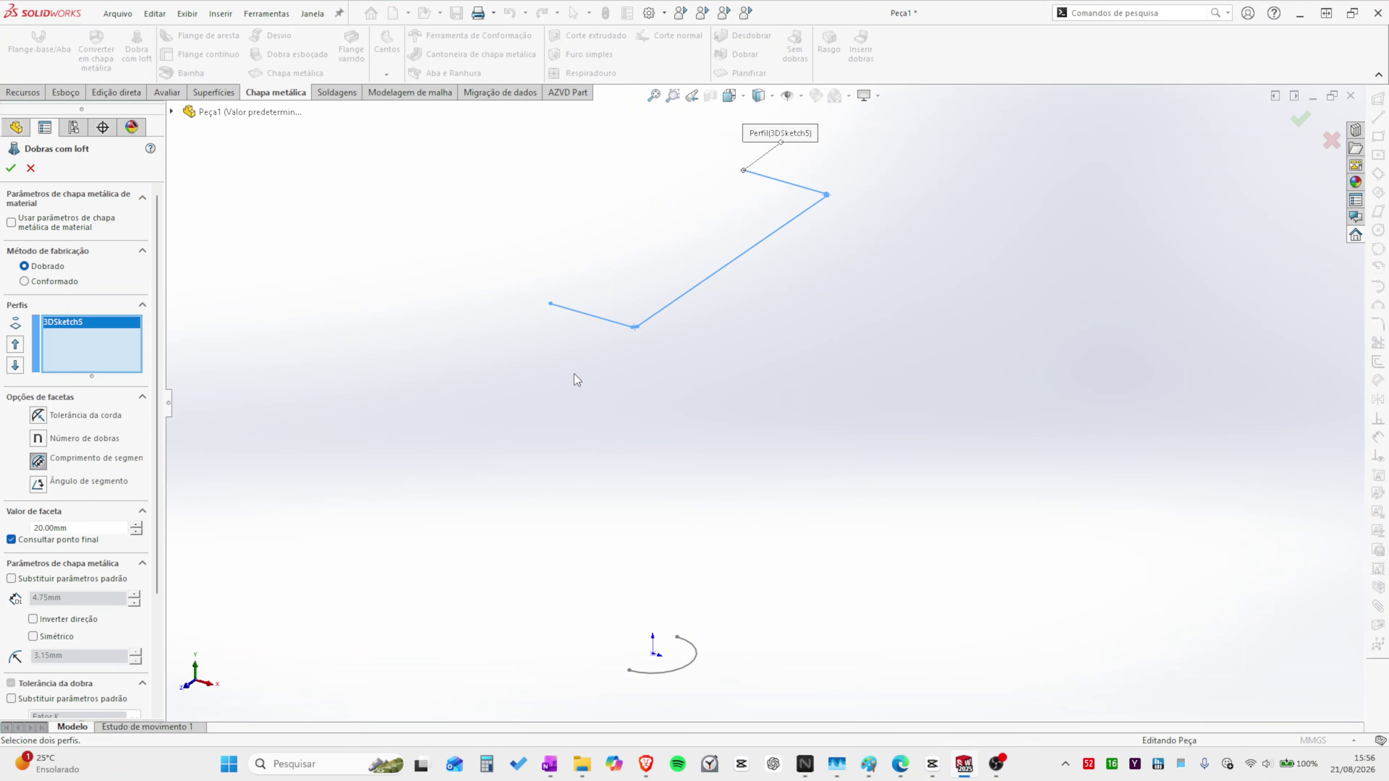
click(629, 676)
click(630, 674)
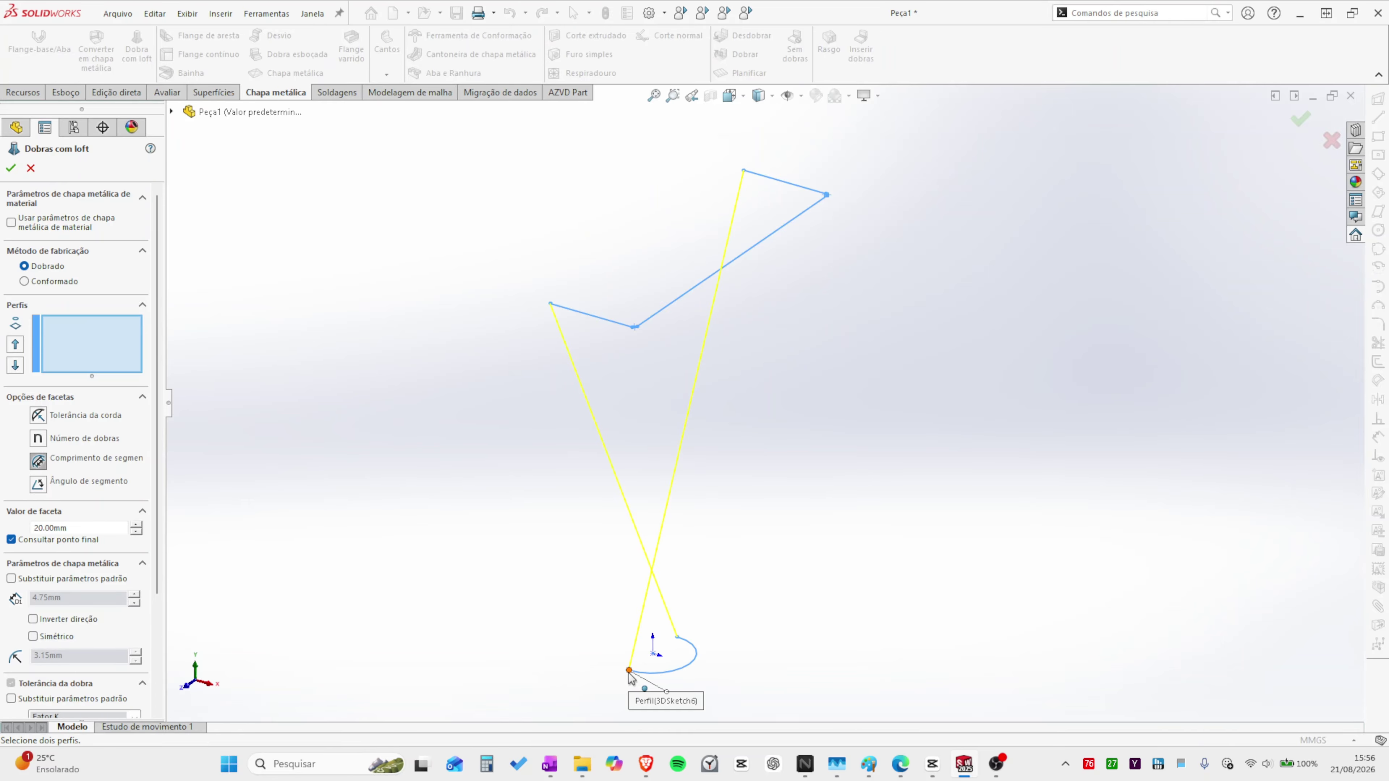
click(677, 638)
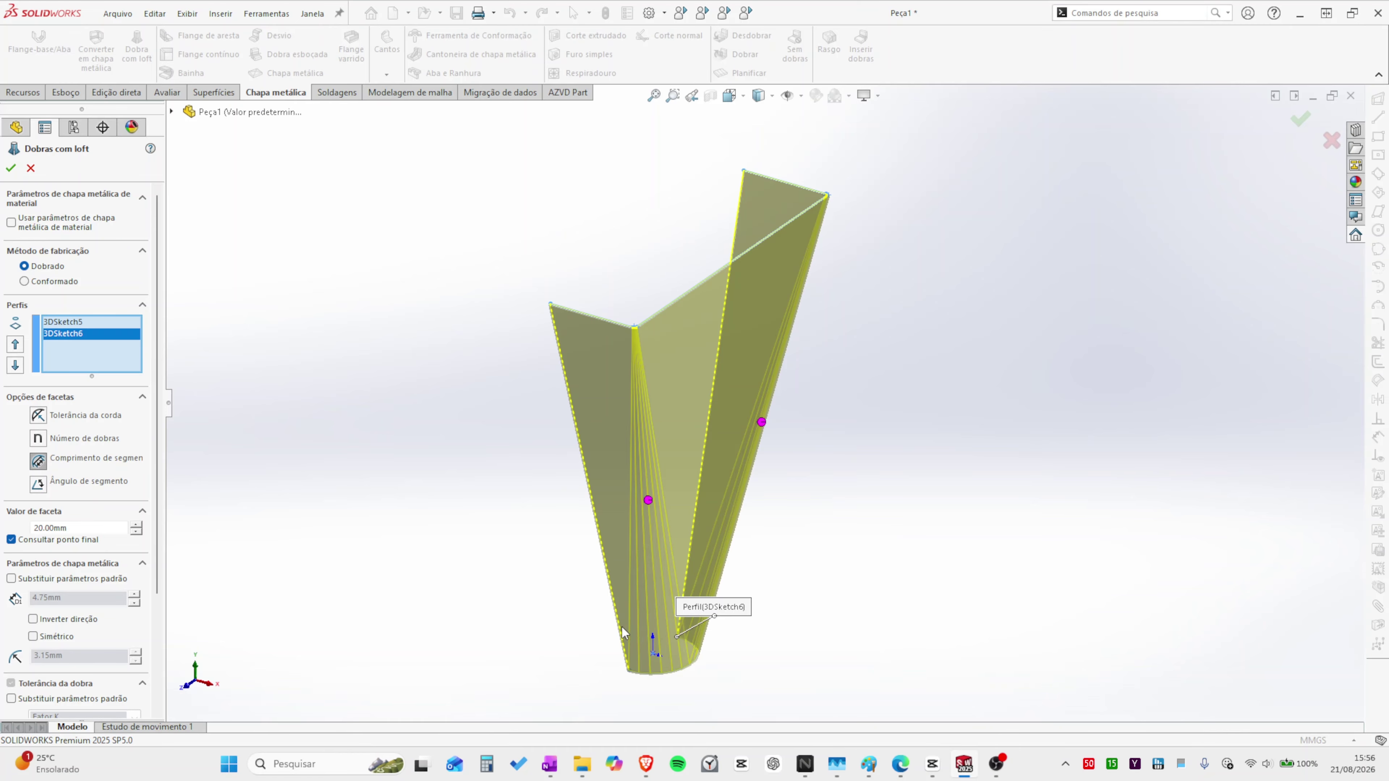
Inspect the lofted bend preview at the round end and a filleted corner, and reverse the thickness direction.
scroll(669, 656, down, 3)
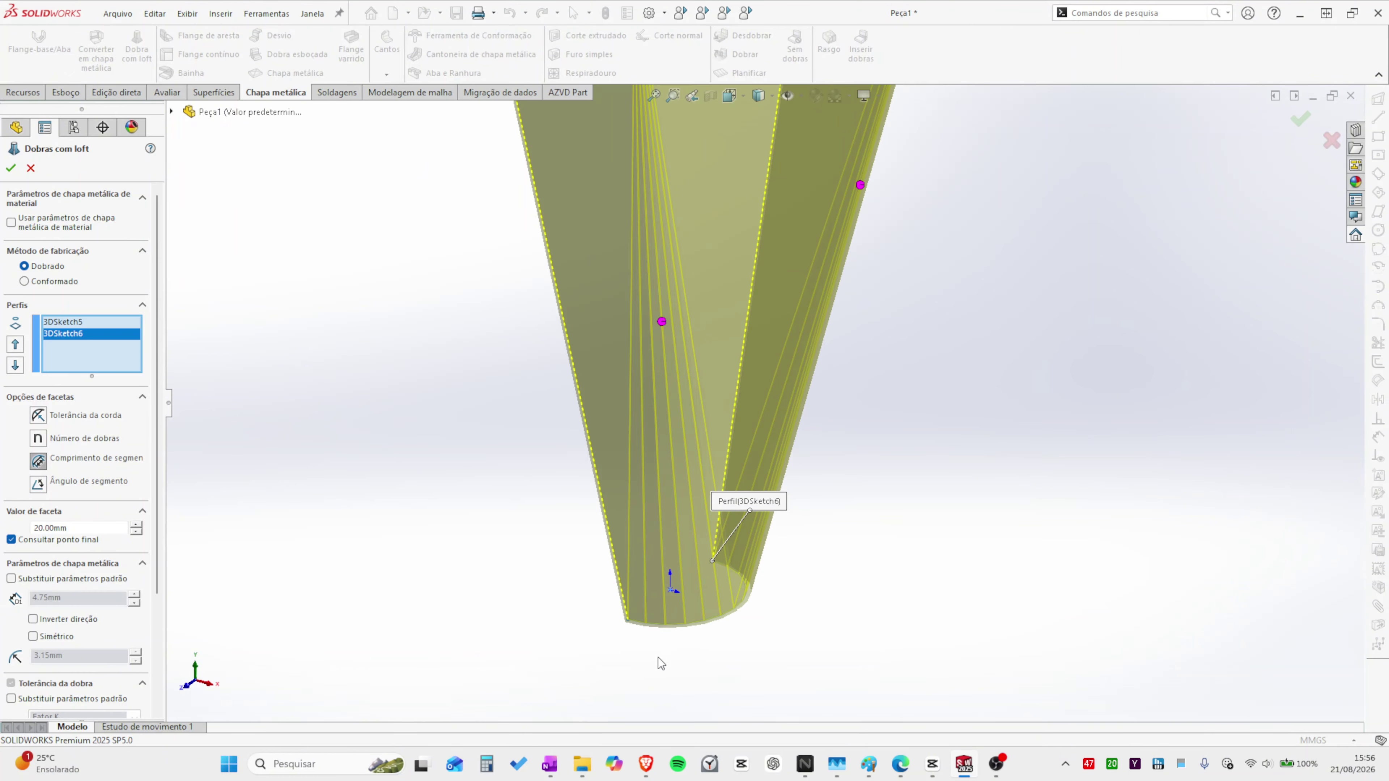
scroll(719, 391, up, 3)
scroll(723, 292, down, 5)
scroll(725, 323, down, 5)
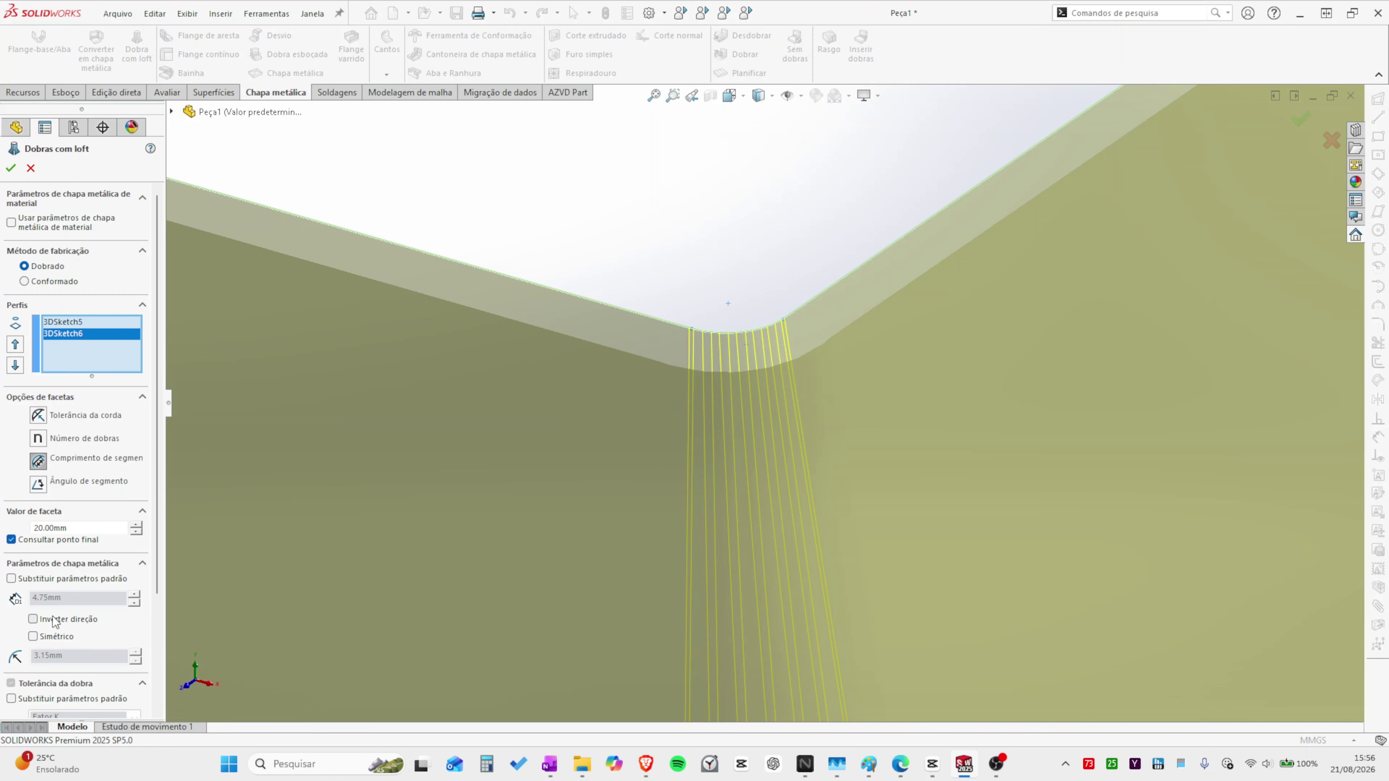
click(33, 620)
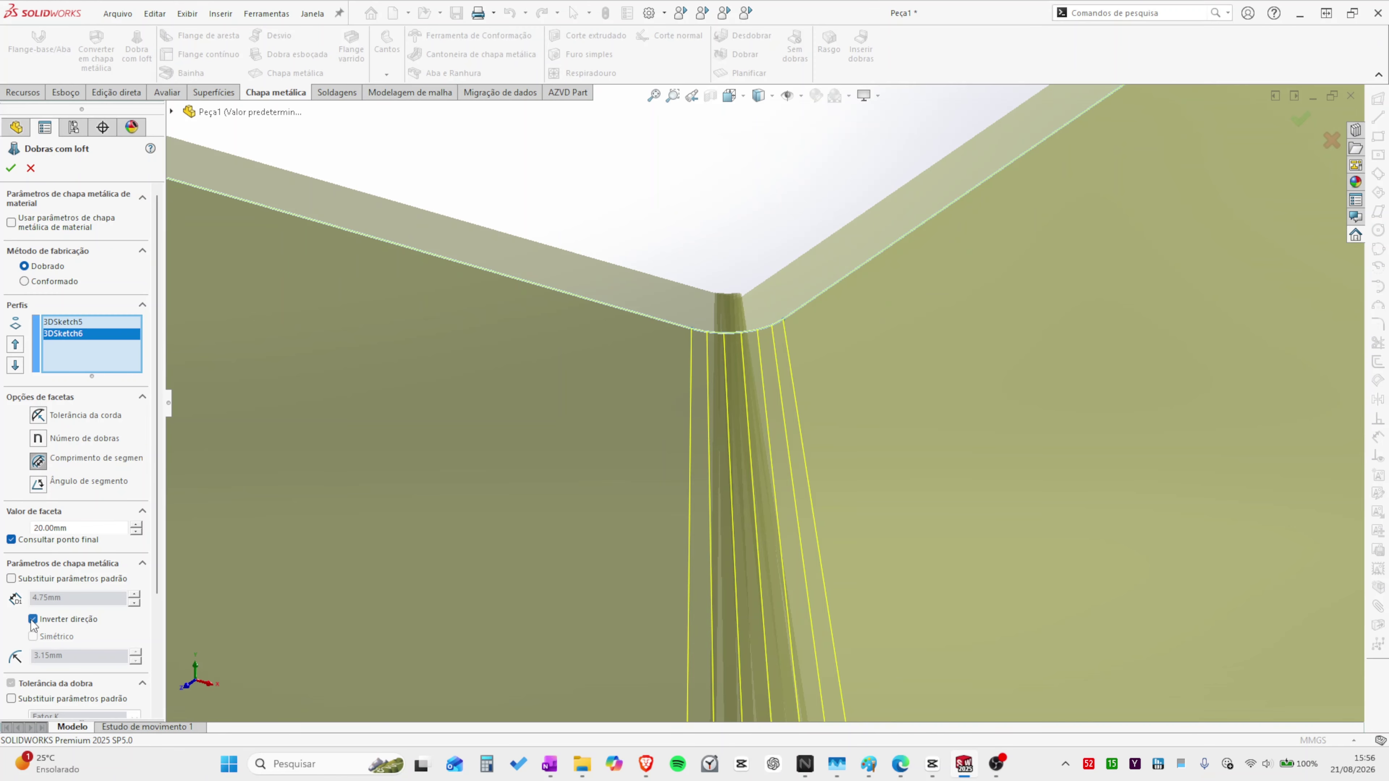
Override the default sheet-metal parameters with a 2 mm thickness and create the lofted bend.
click(11, 580)
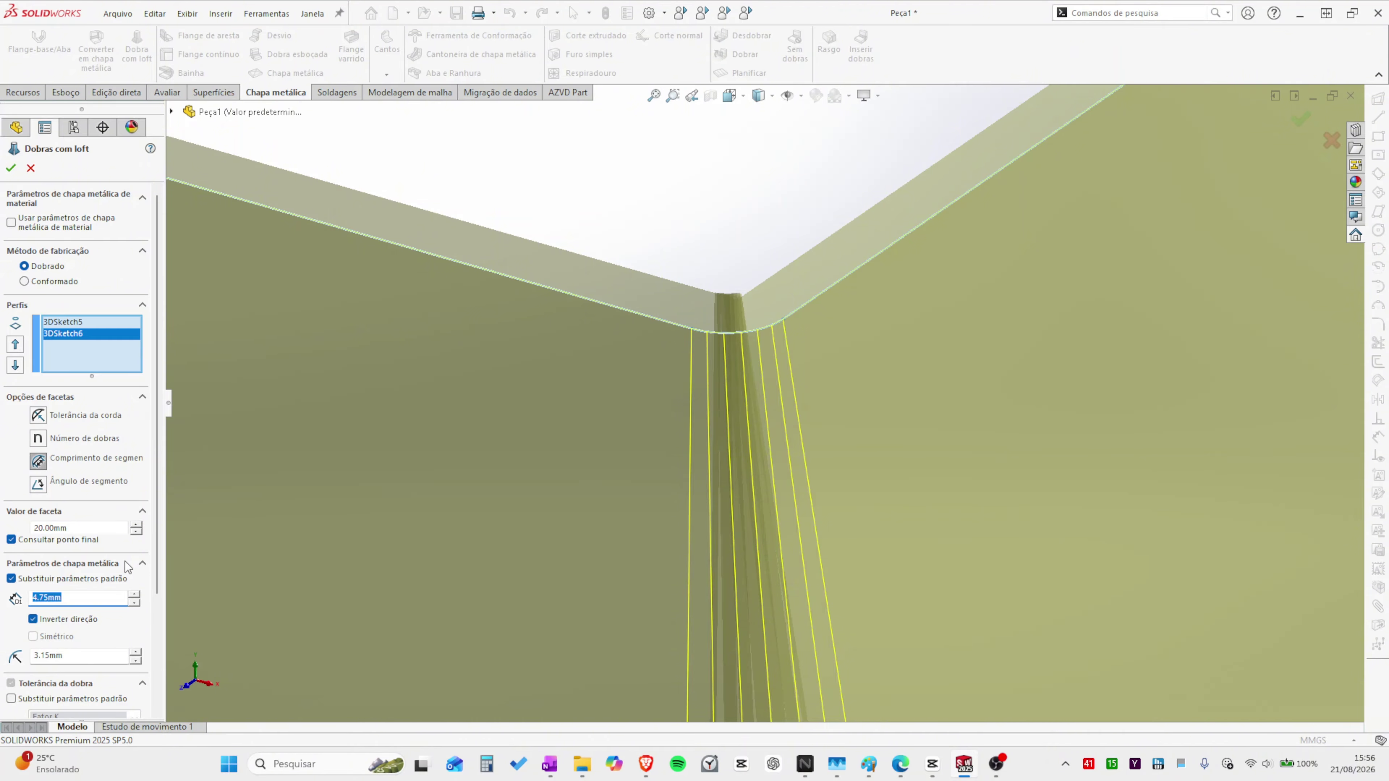
text(2)
key(Return)
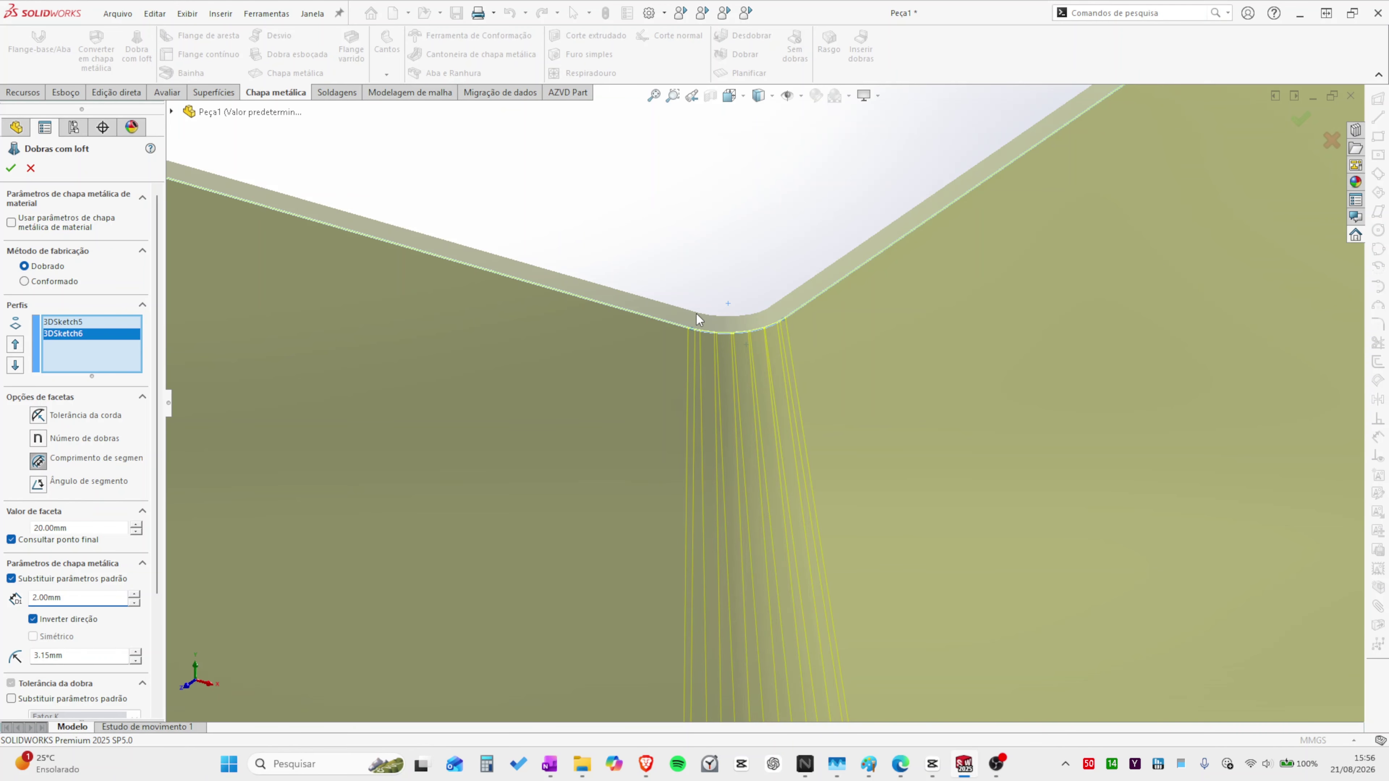
scroll(763, 528, up, 10)
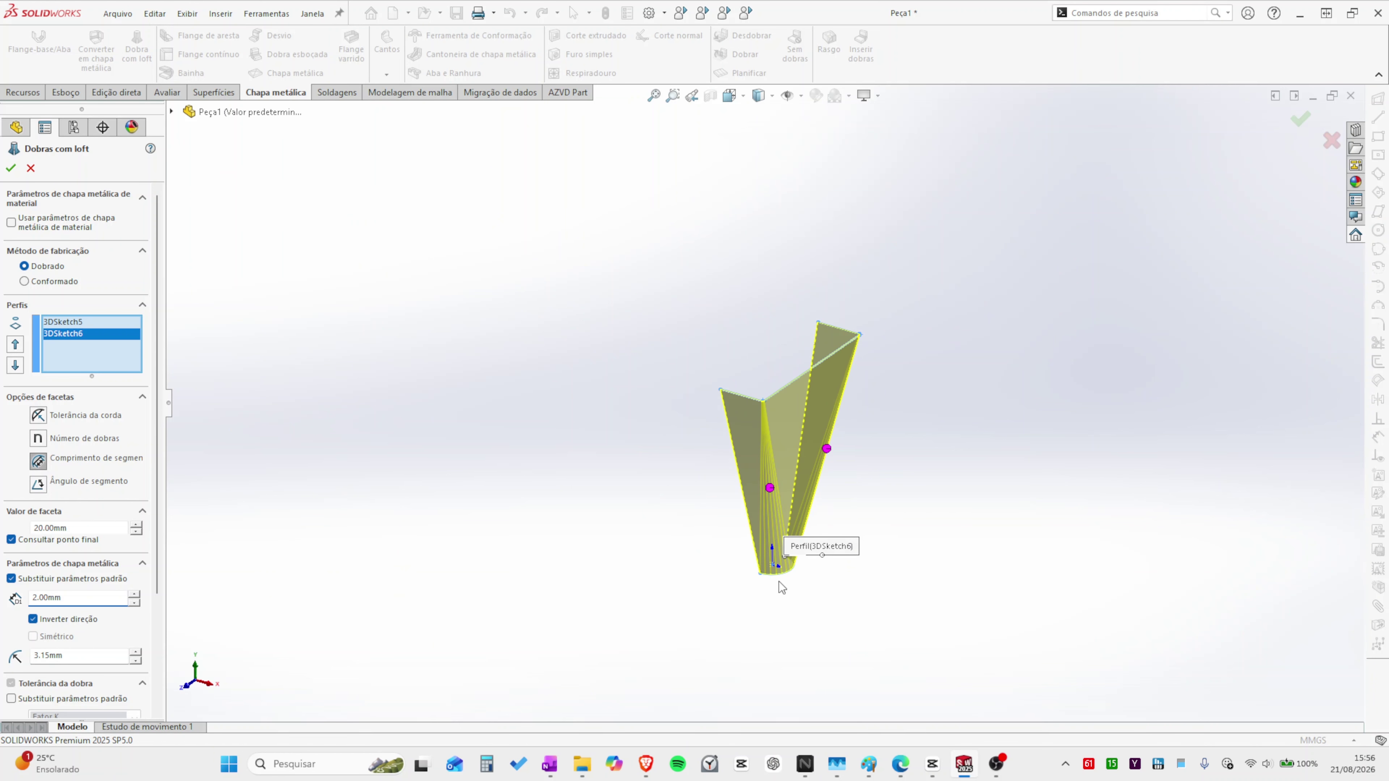
scroll(707, 459, down, 8)
middle_drag(654, 442, 768, 495)
click(12, 168)
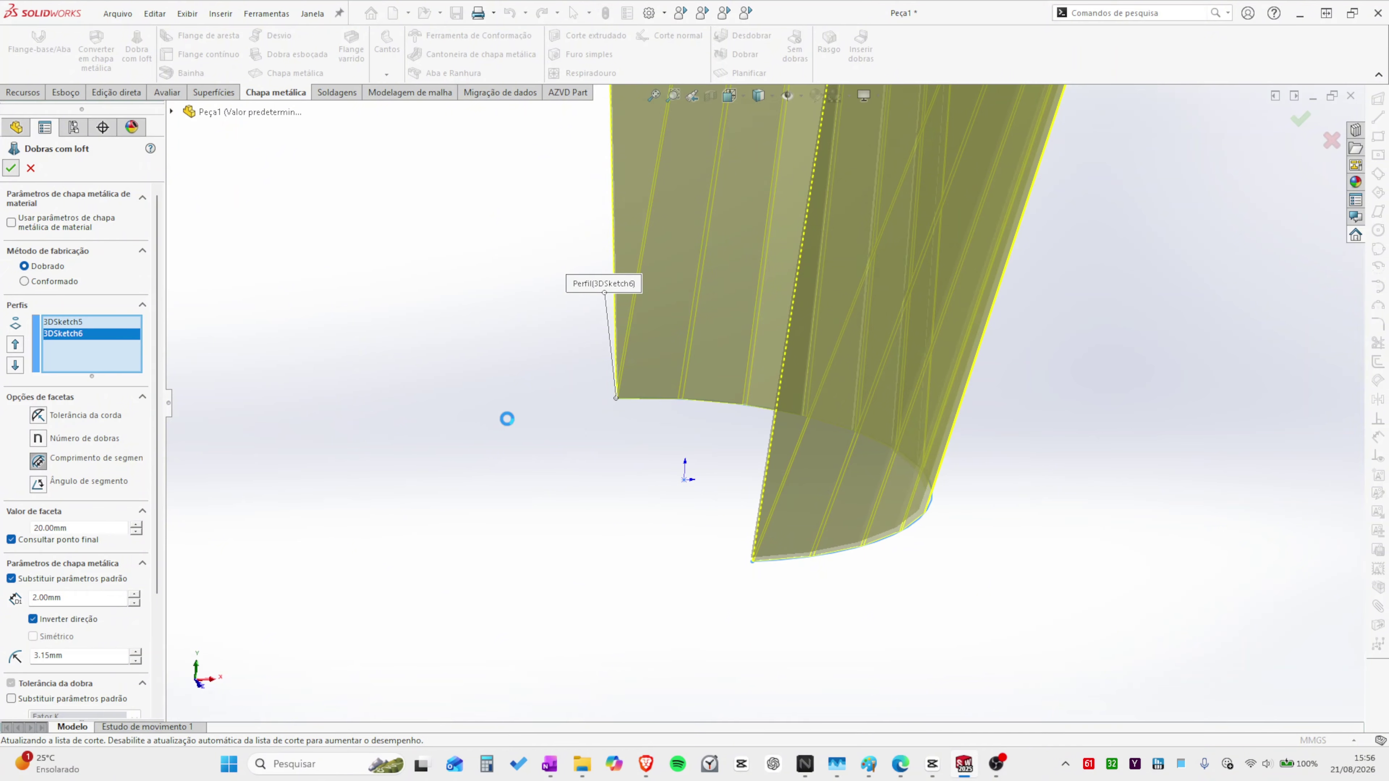
Check the lengths of adjacent straight facet edges along the round end and review the lofted bend's facet settings.
scroll(891, 361, up, 8)
middle_drag(896, 354, 793, 277)
scroll(793, 275, down, 8)
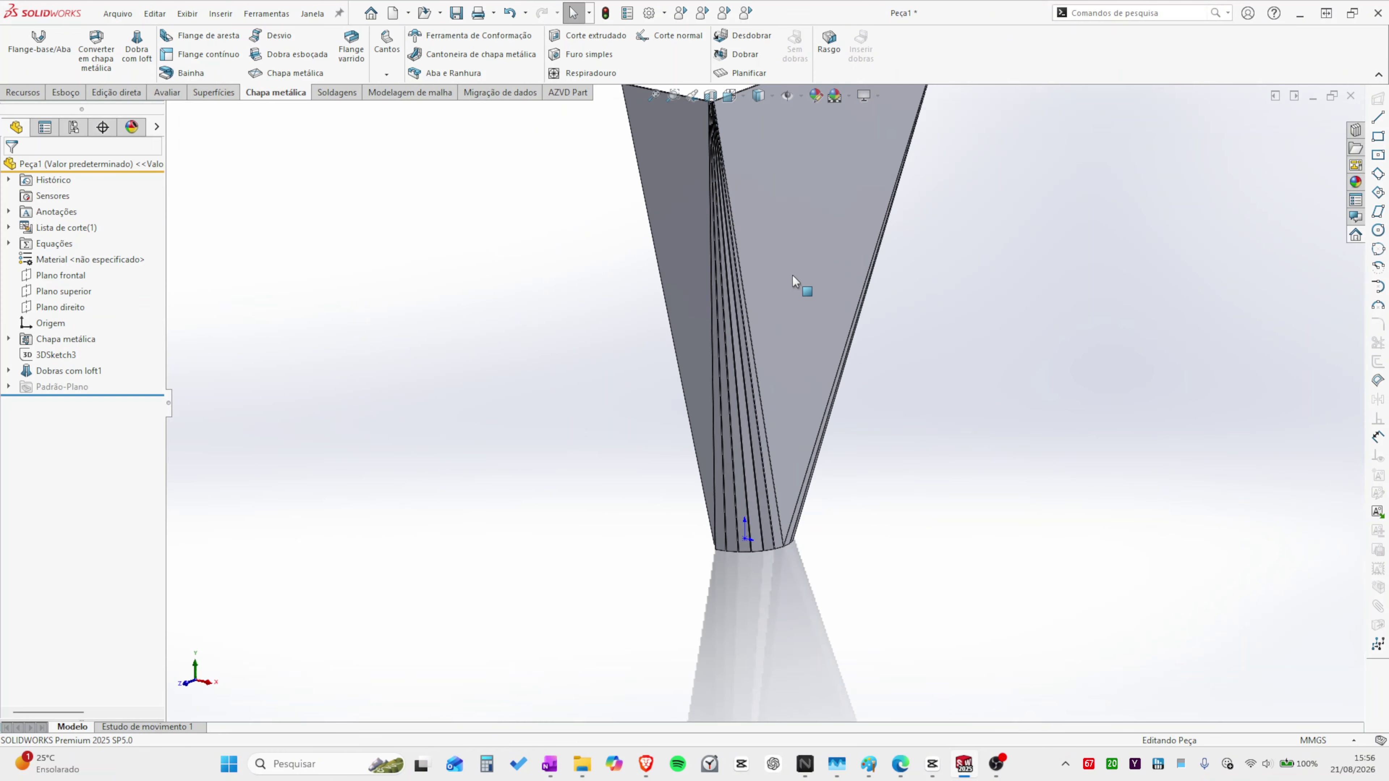
scroll(727, 419, down, 4)
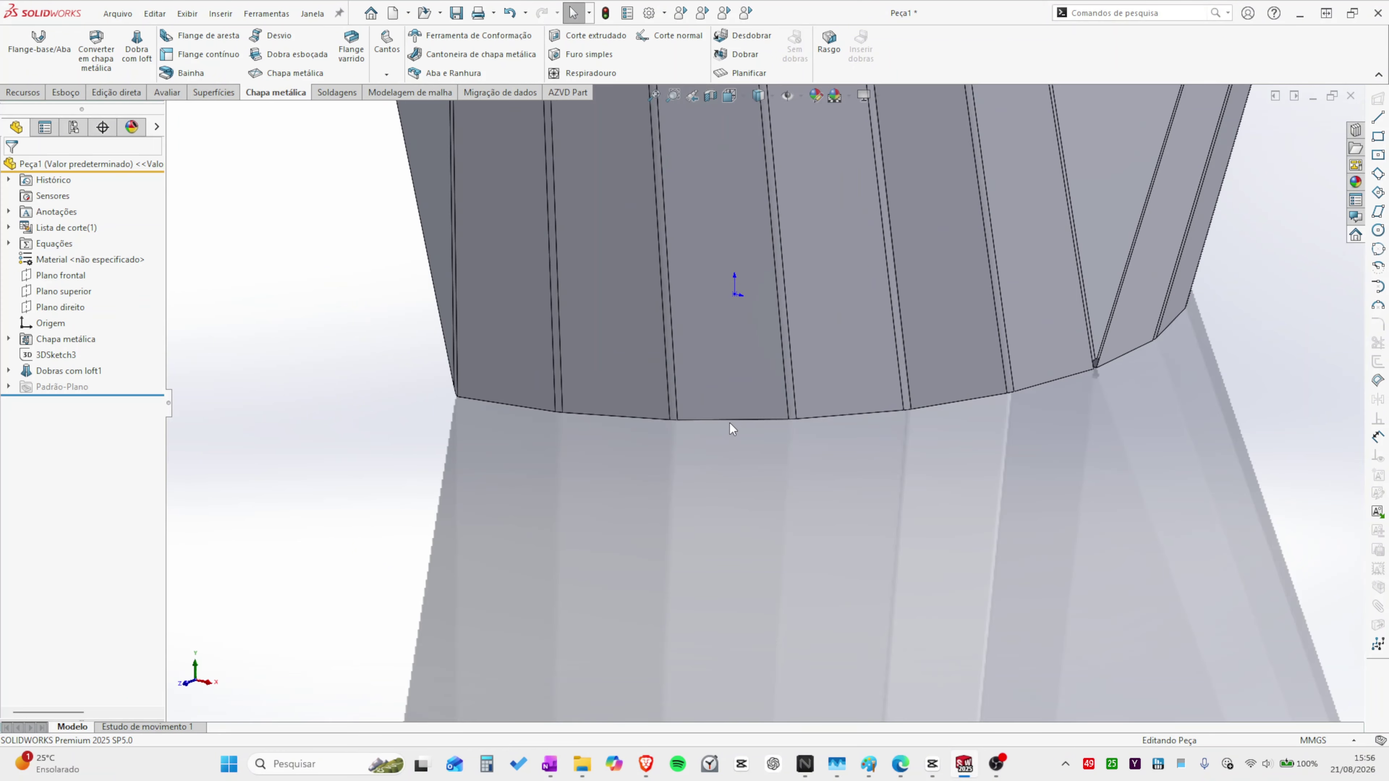
click(731, 420)
click(836, 417)
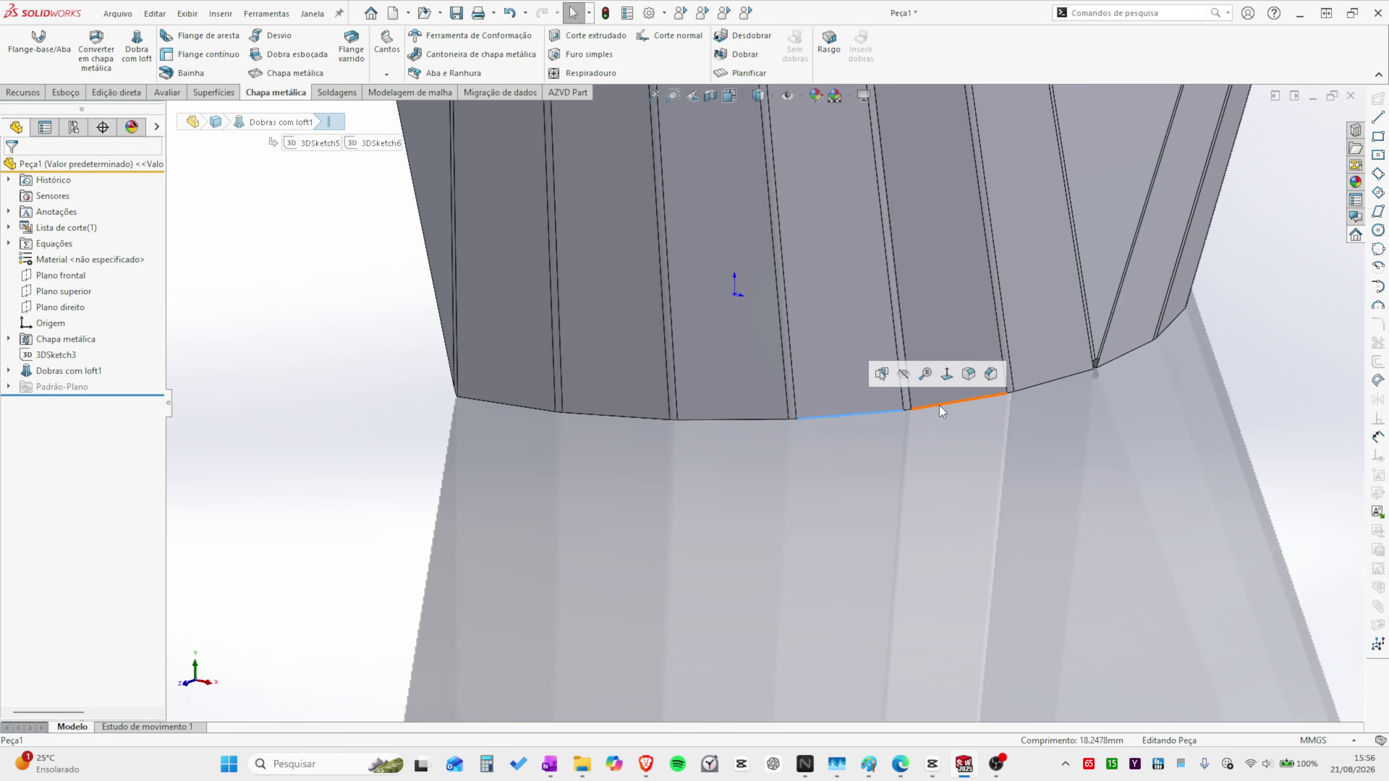
click(940, 405)
click(1036, 386)
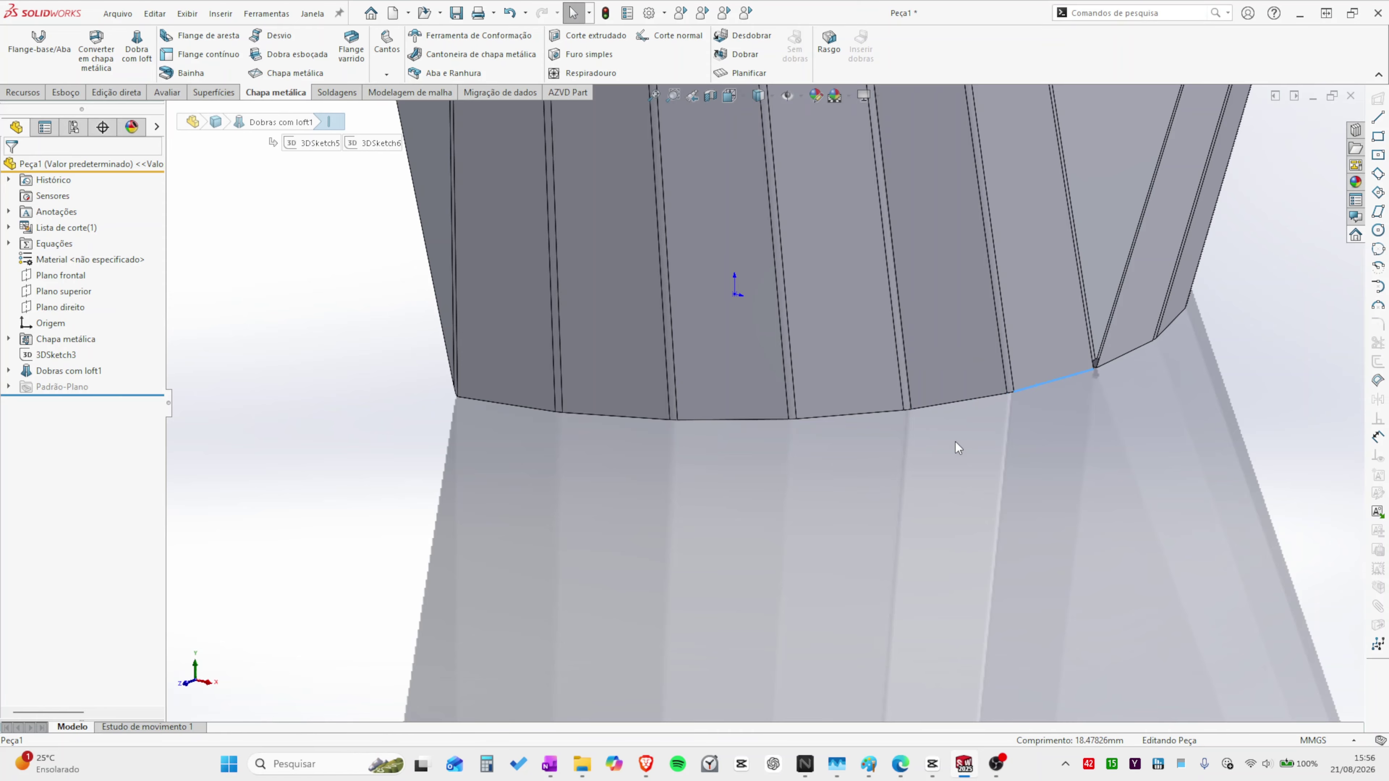
scroll(878, 448, up, 10)
ctrl+middle_drag(824, 262, 778, 402)
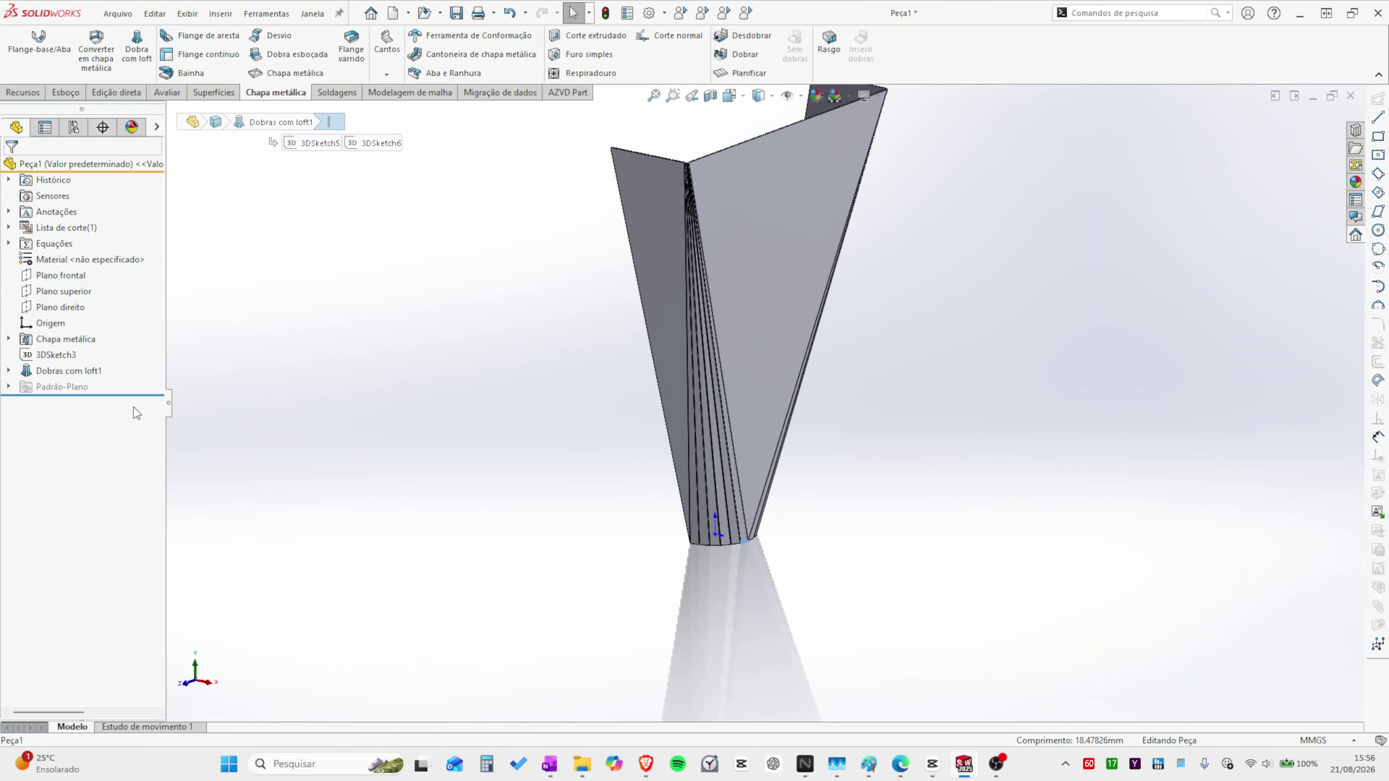
click(69, 371)
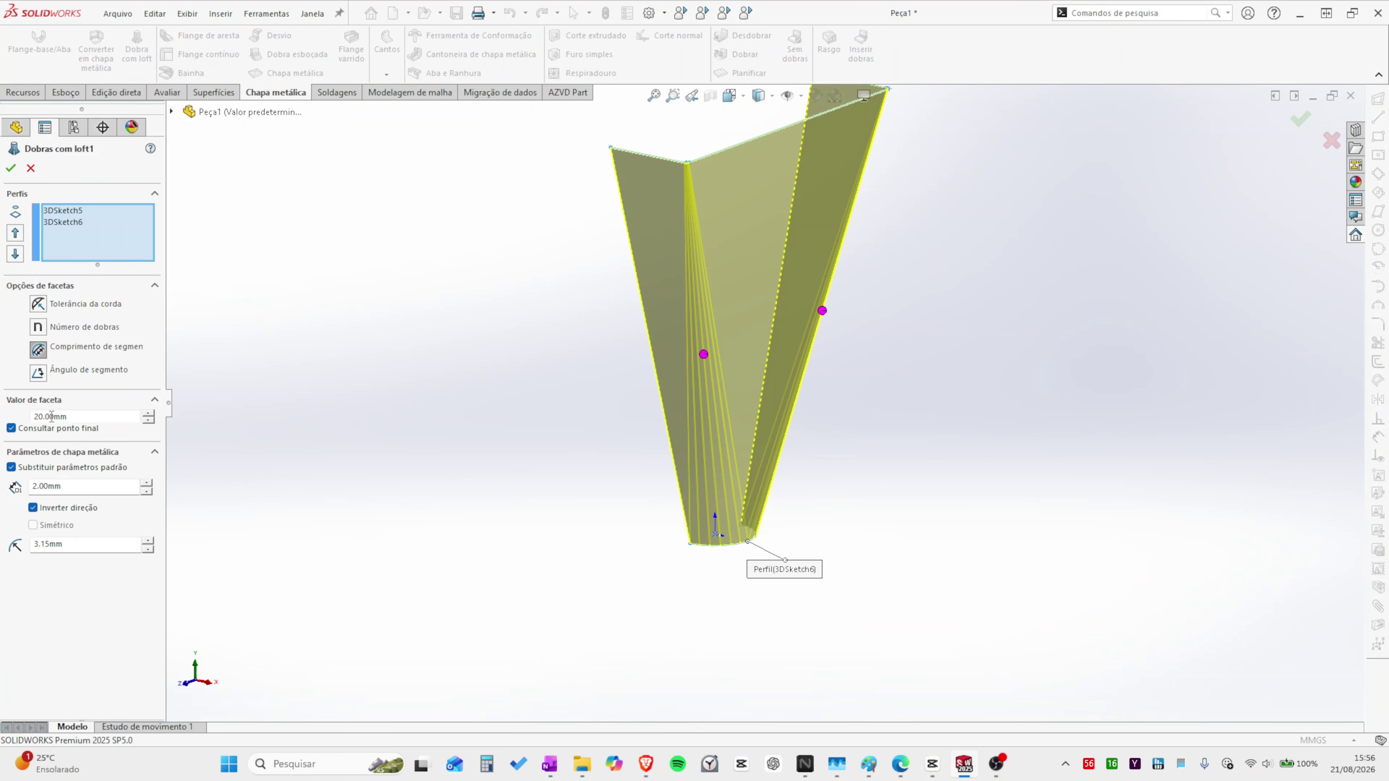
click(11, 168)
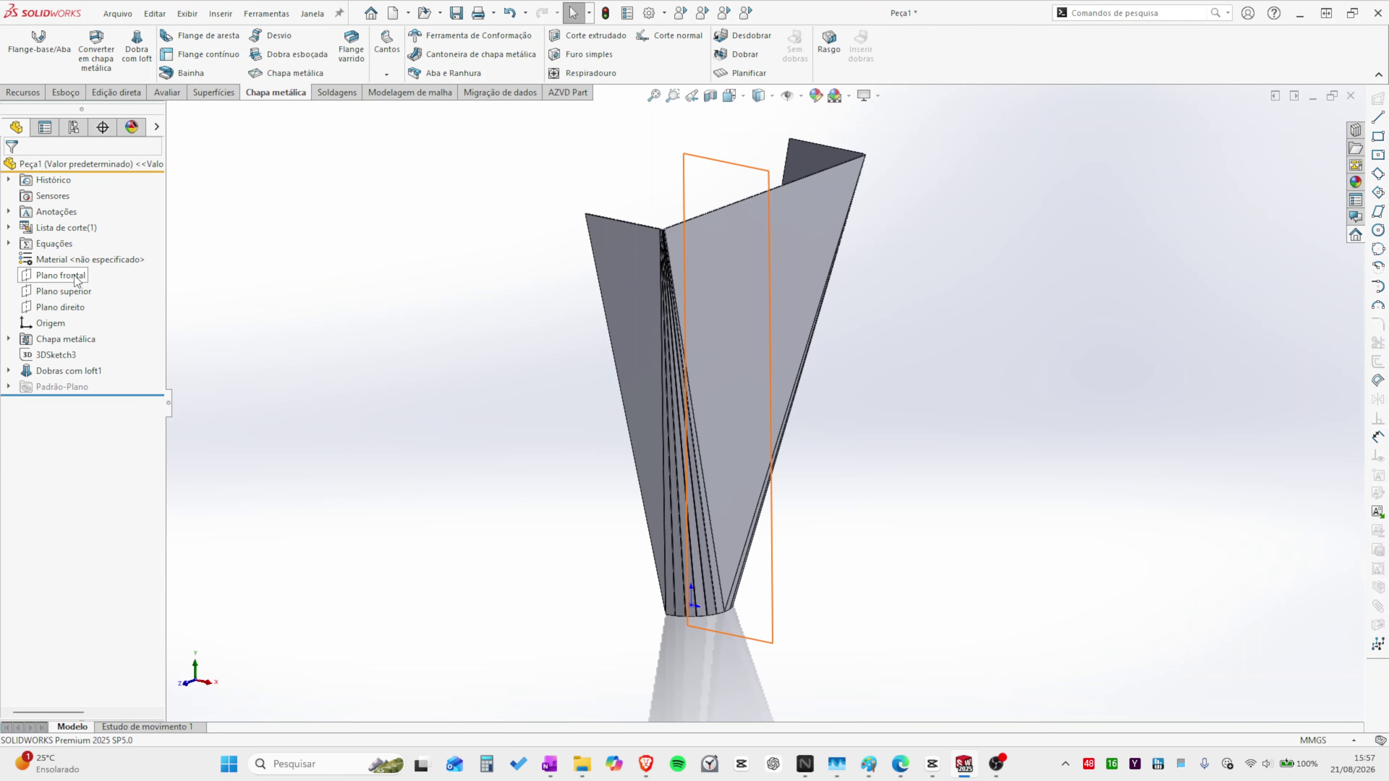
Mirror the lofted bend body about its narrow end face at the open side, with solids merged.
click(23, 92)
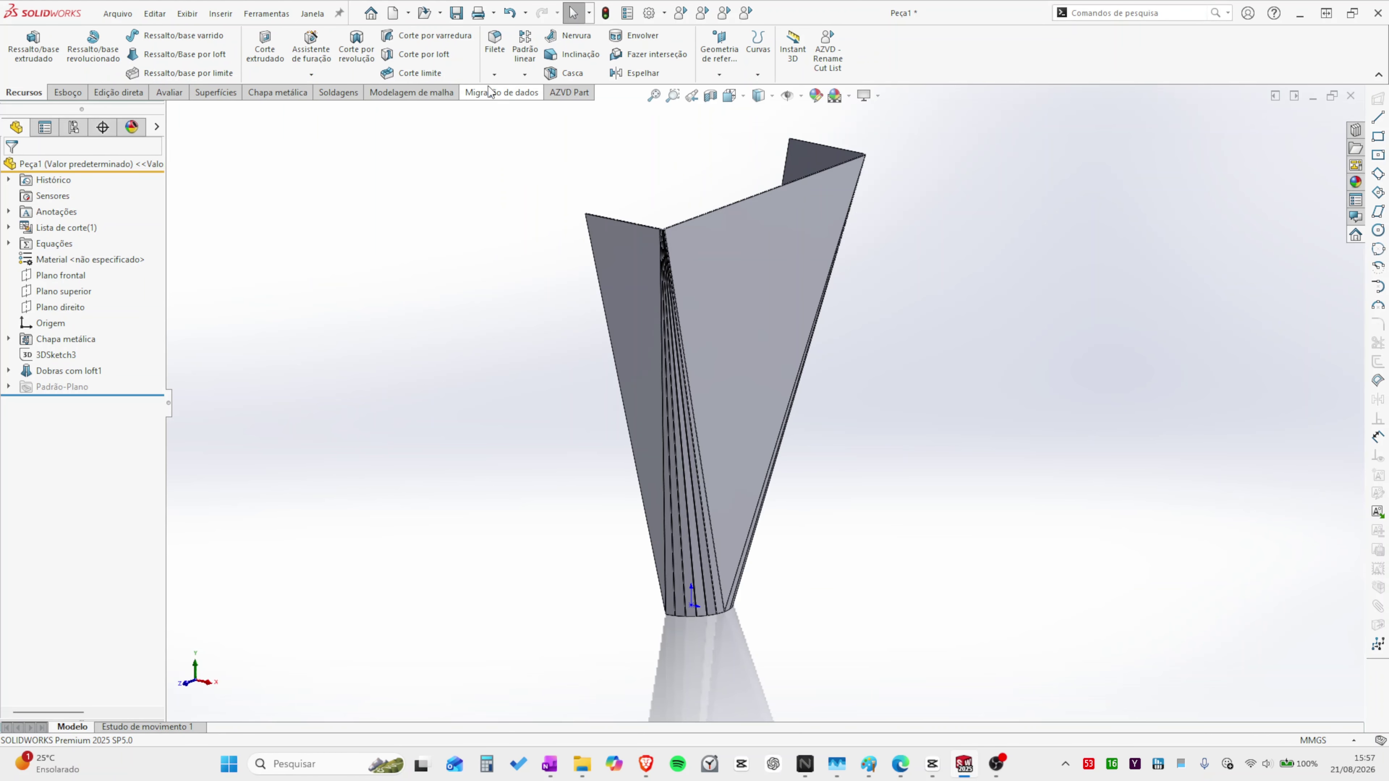
click(524, 74)
click(555, 135)
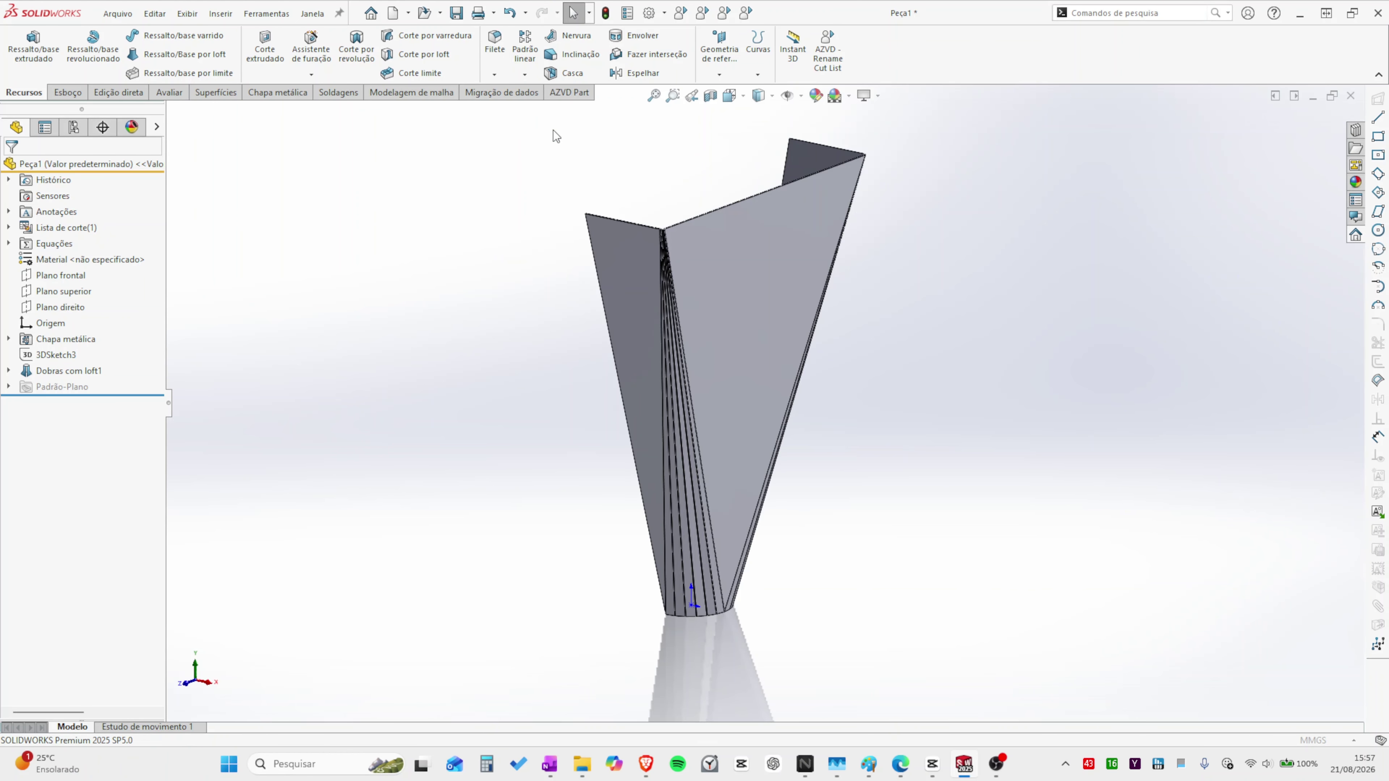
click(43, 397)
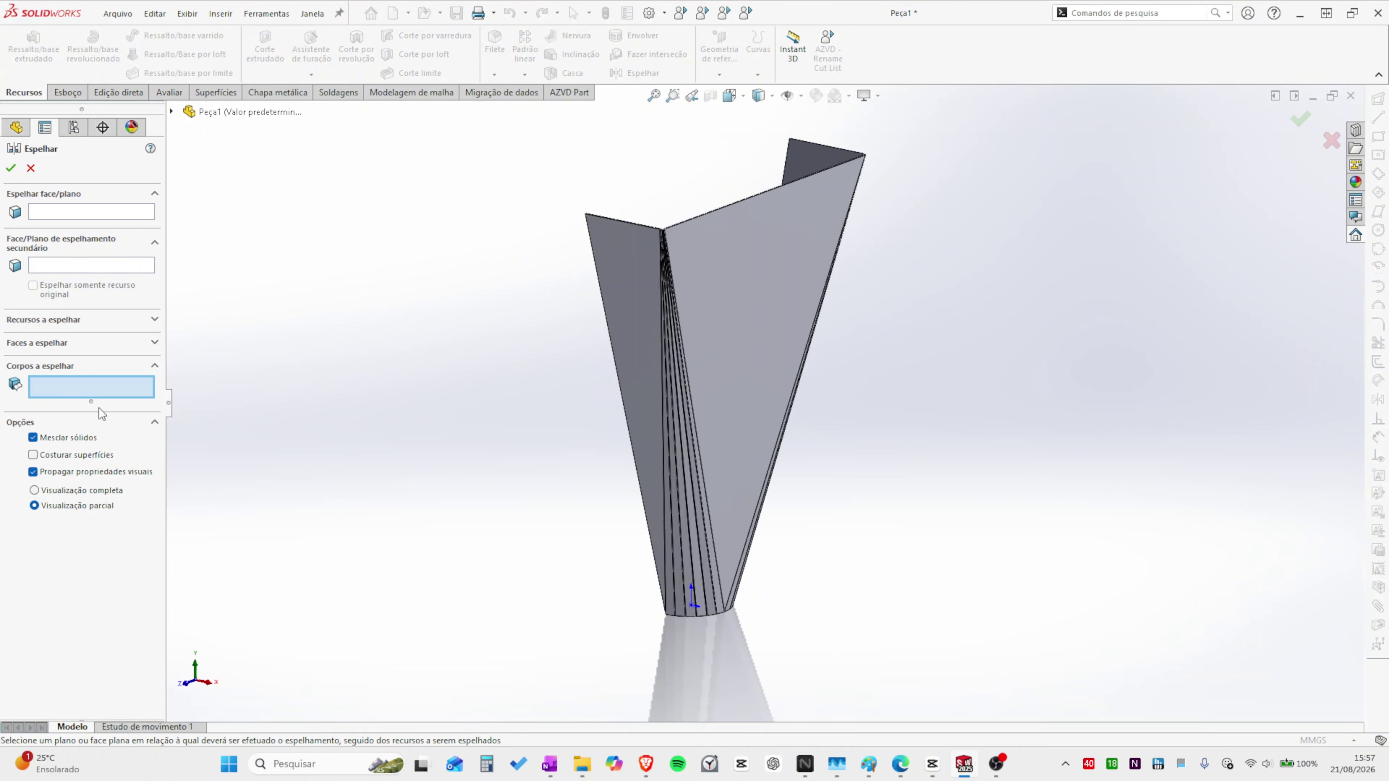
click(706, 290)
click(107, 213)
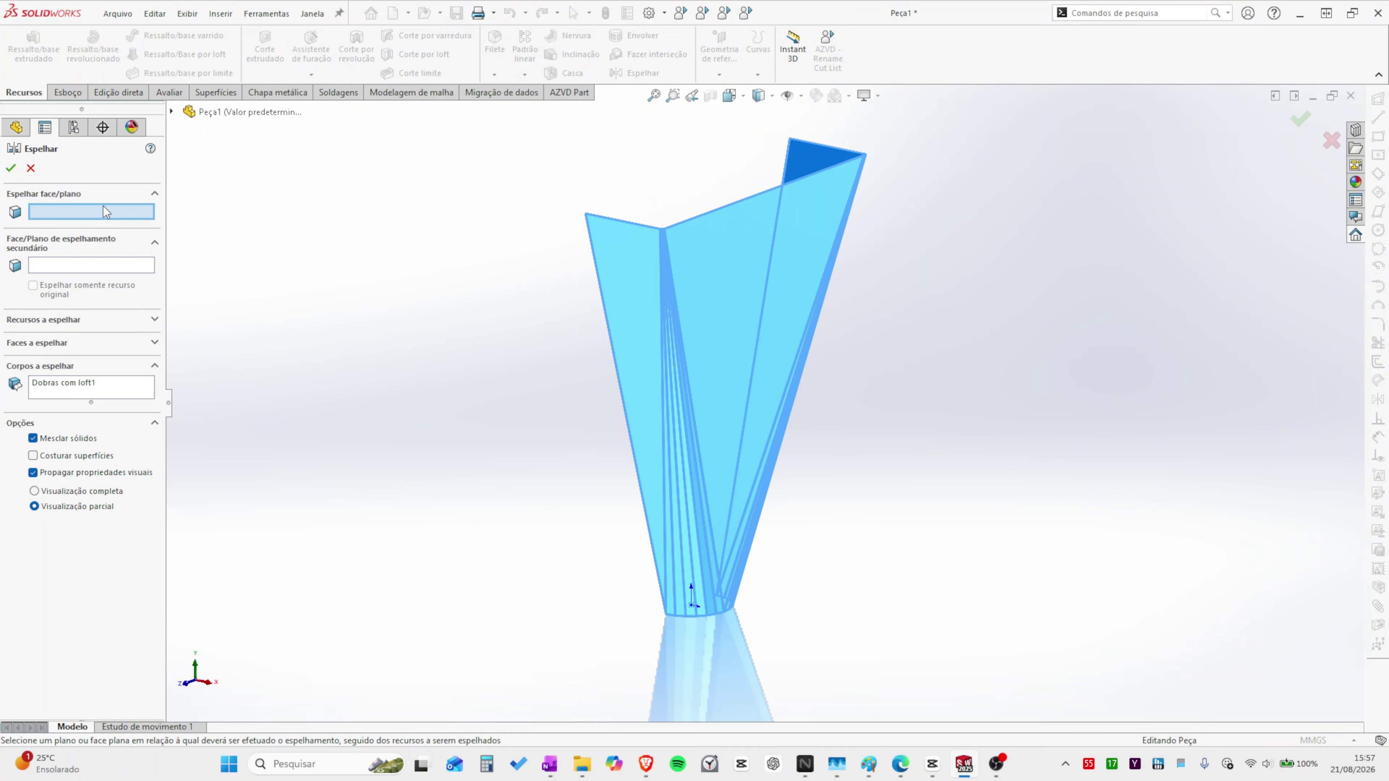
scroll(661, 271, down, 10)
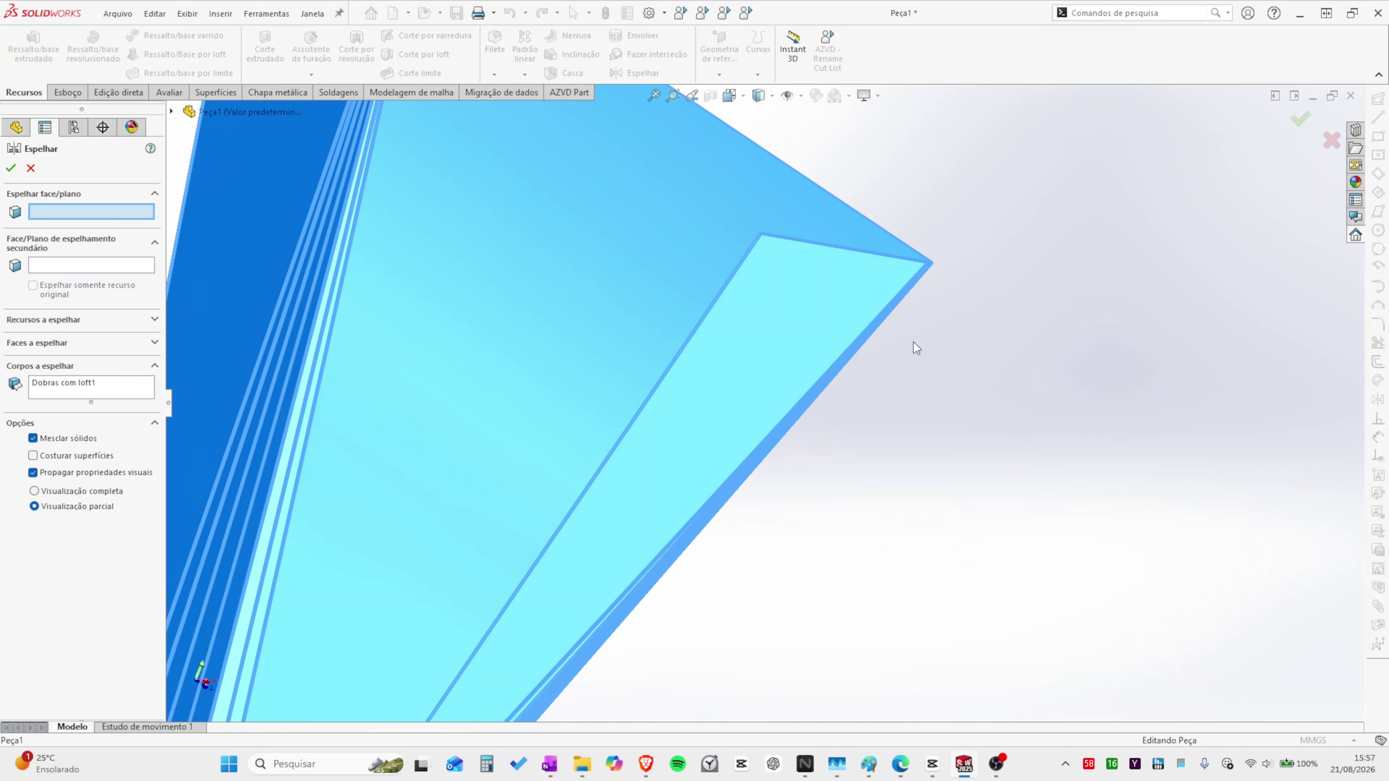
click(482, 334)
middle_drag(482, 334, 551, 543)
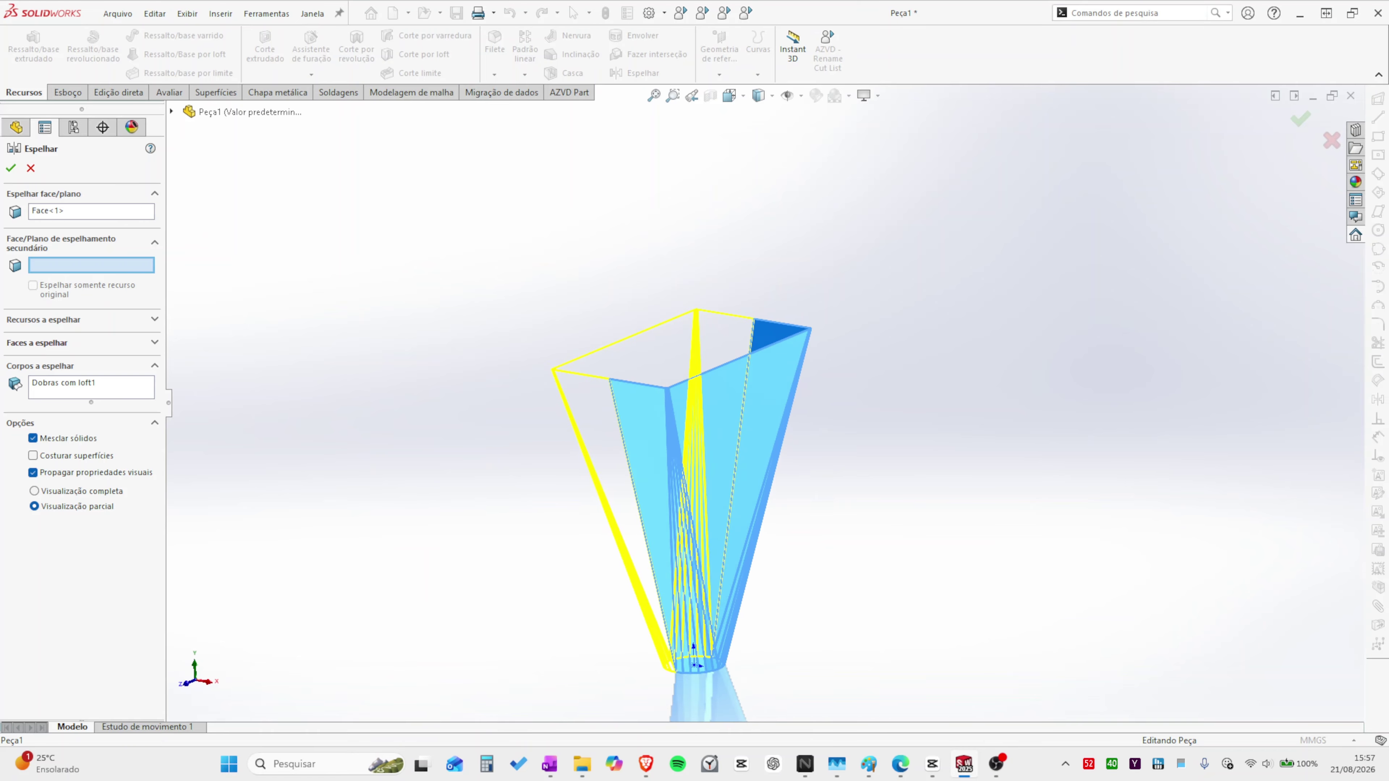
click(10, 168)
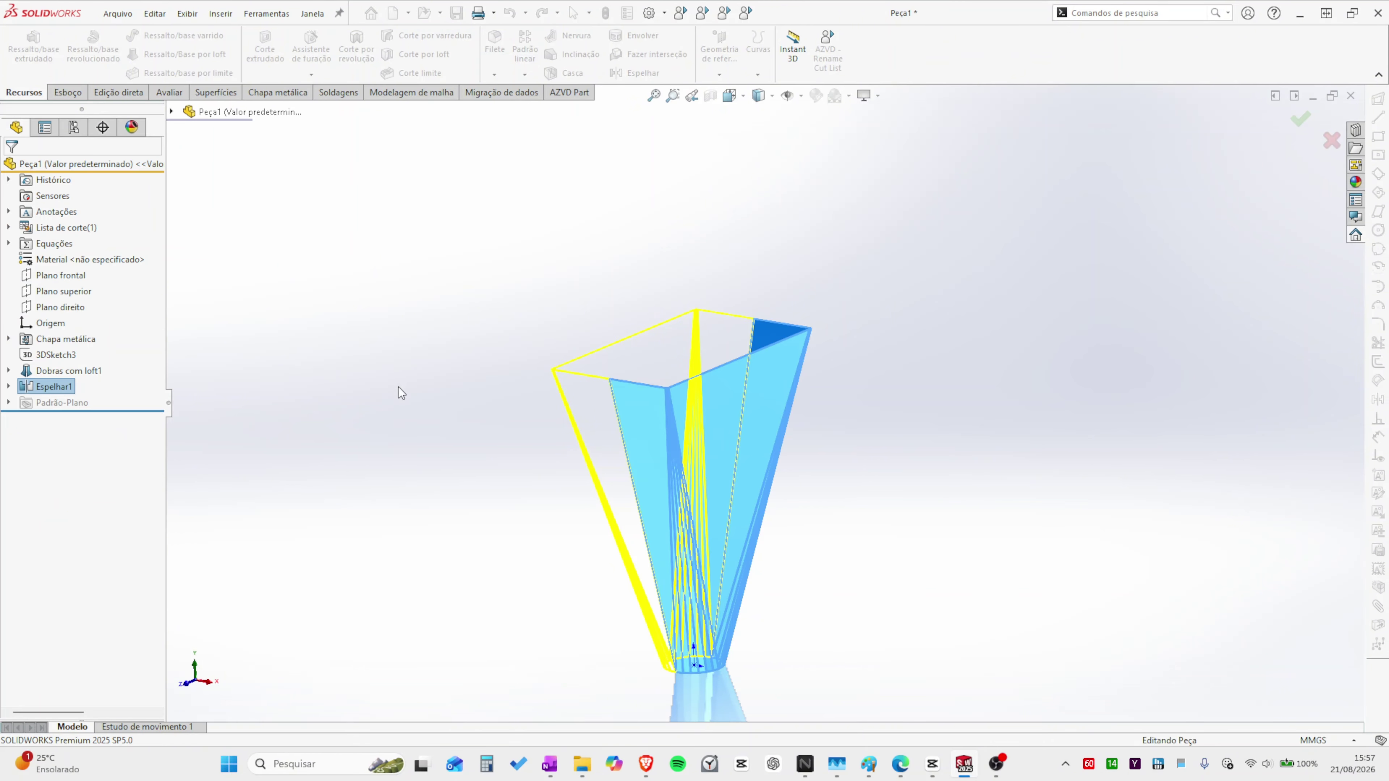
Edit the mirror feature so that the mirrored half is not merged with the original solid.
key(space)
click(675, 434)
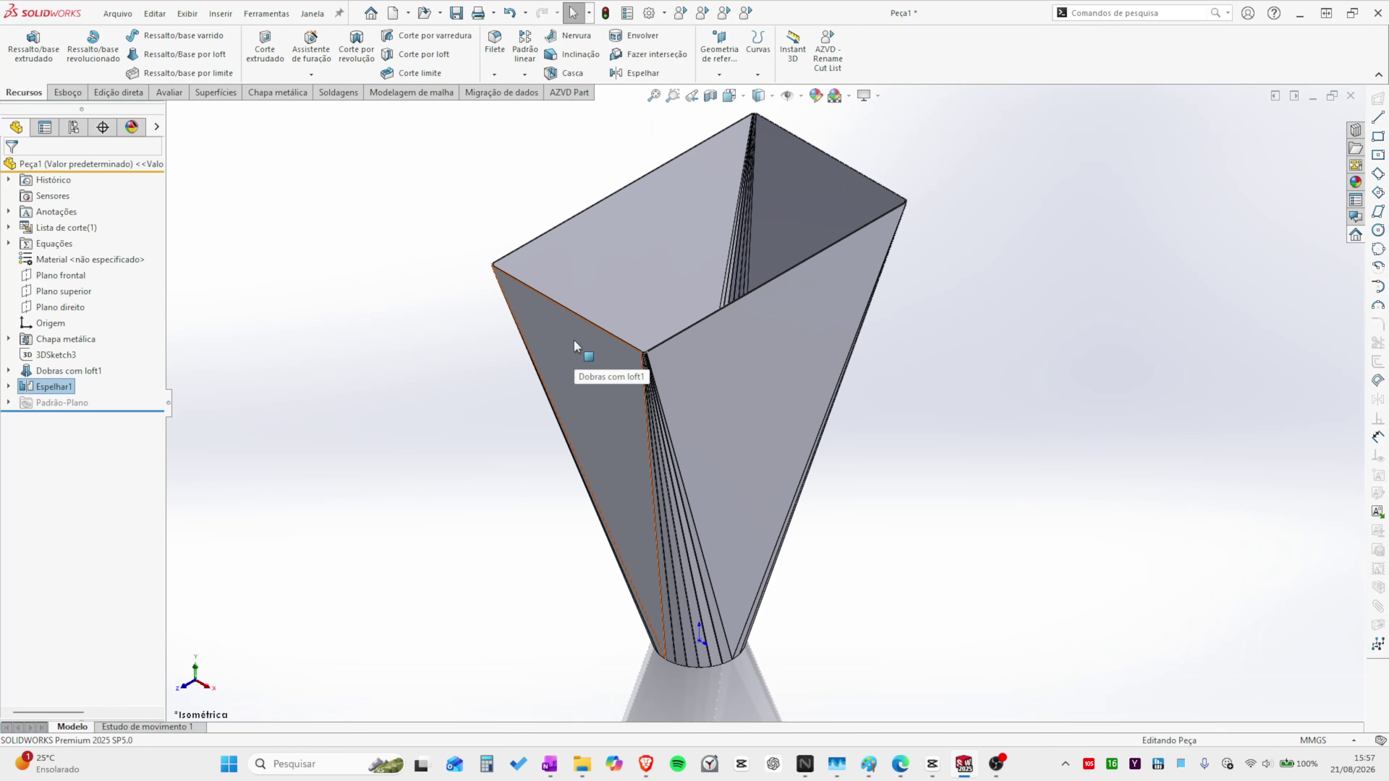
click(50, 387)
click(58, 345)
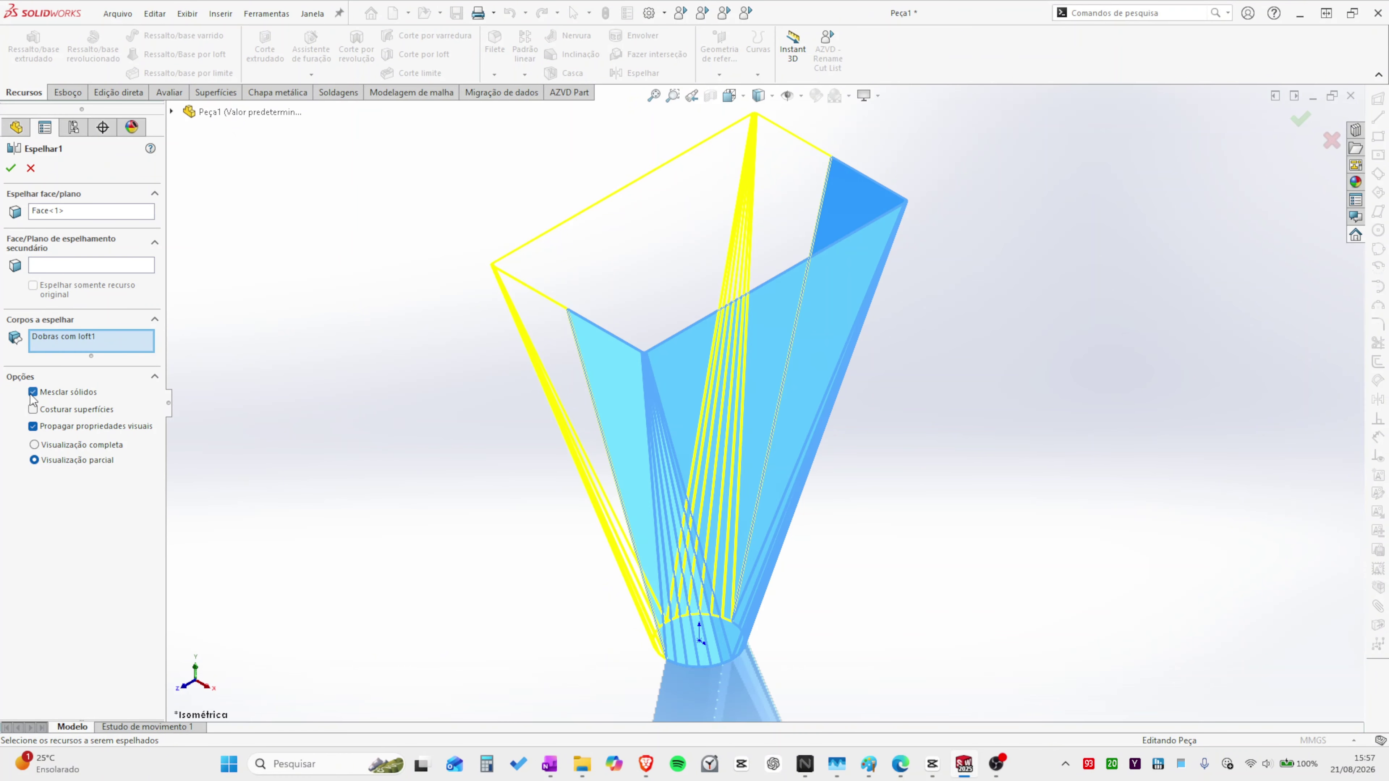
click(11, 168)
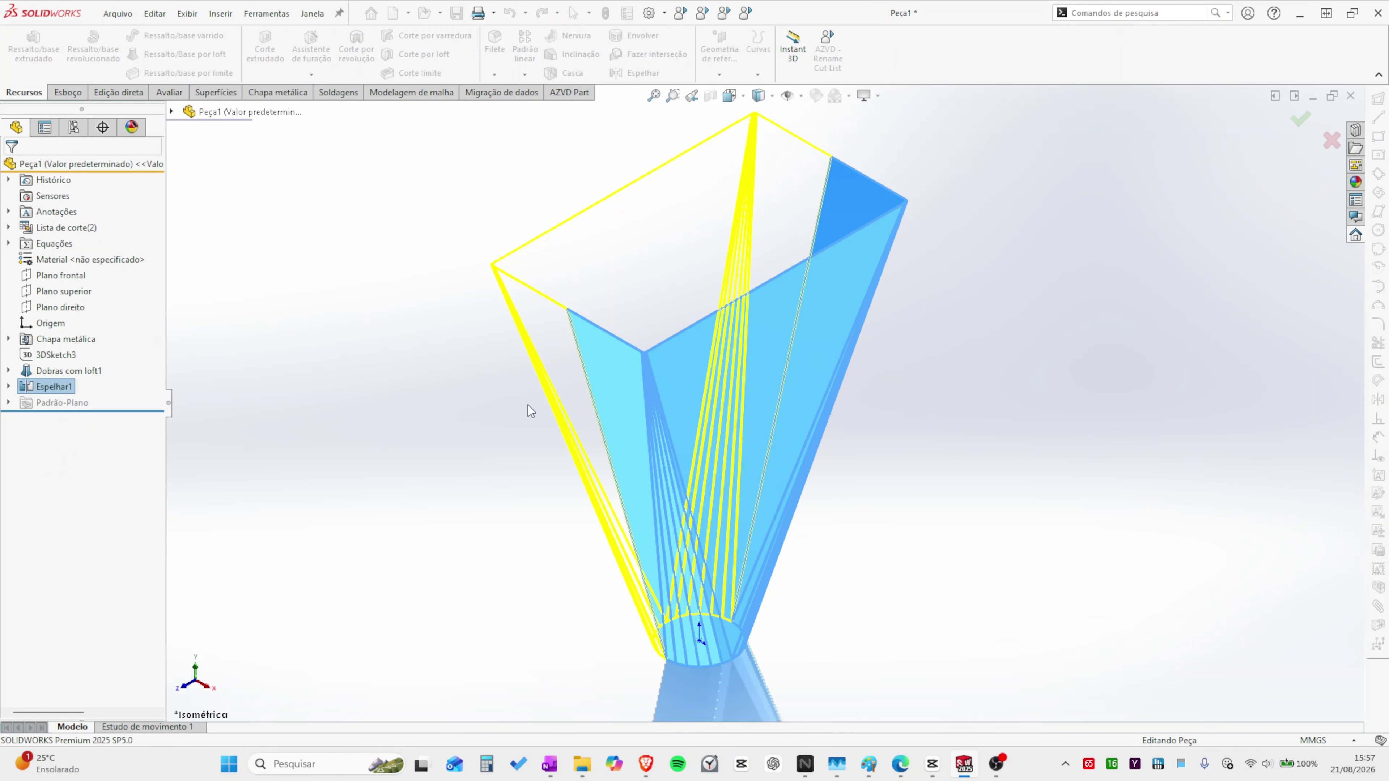
middle_drag(636, 519, 791, 382)
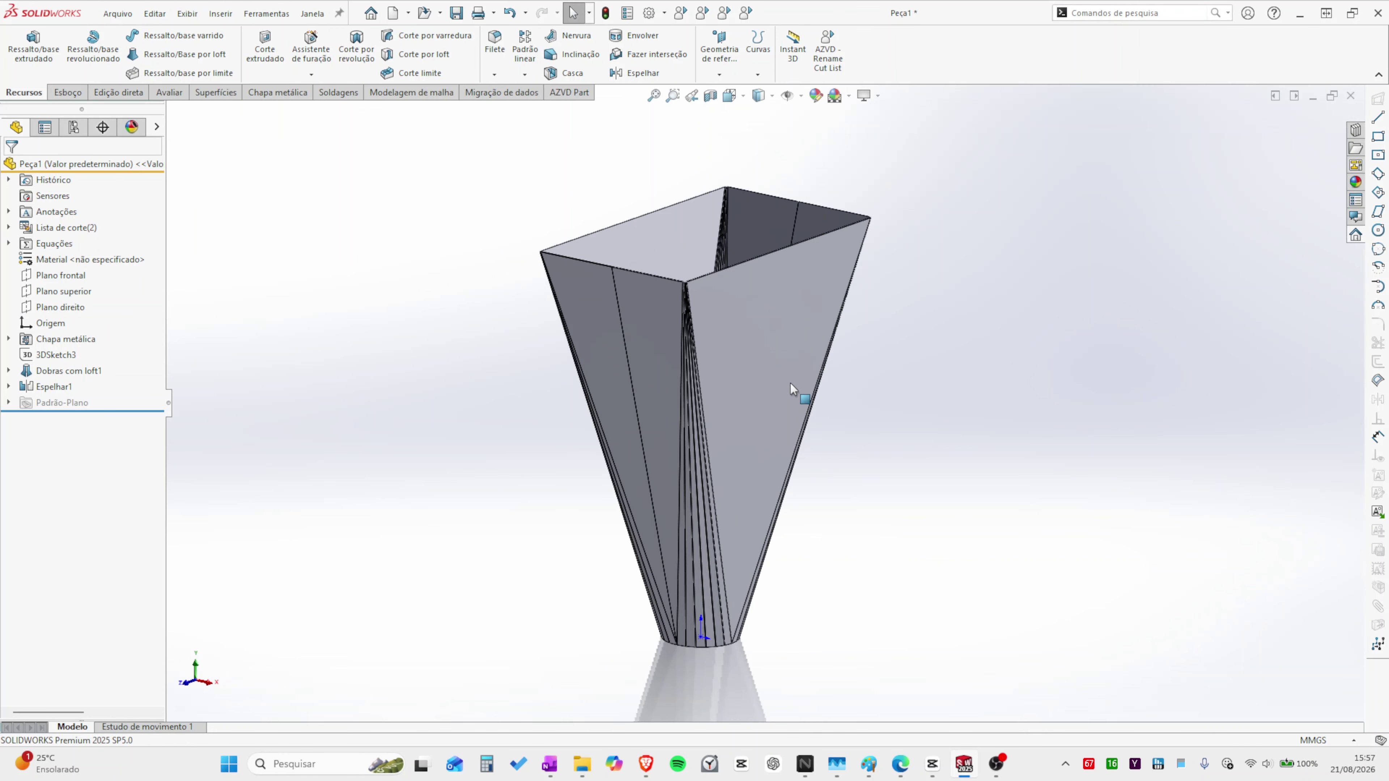
Flatten the original hopper half to examine its flat pattern, and return it to the folded state.
click(734, 342)
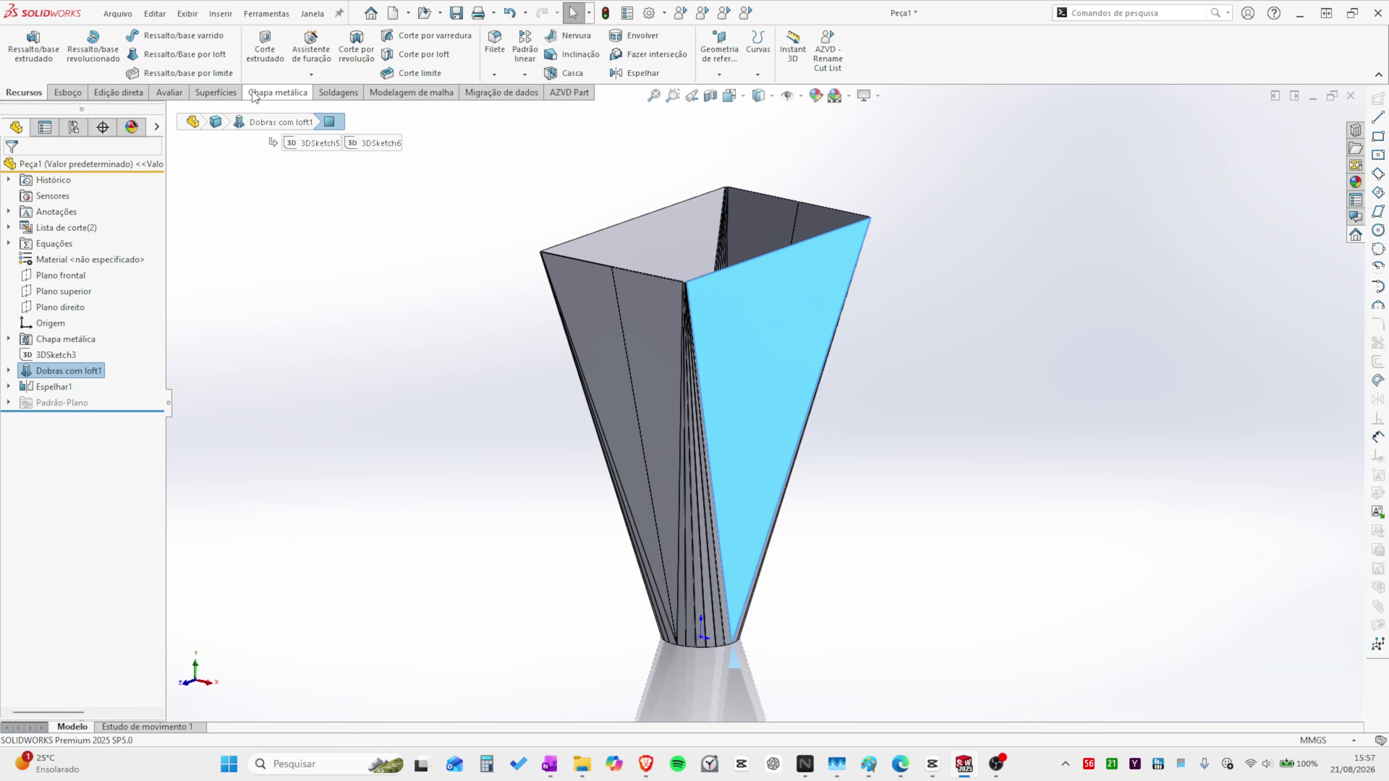
click(747, 72)
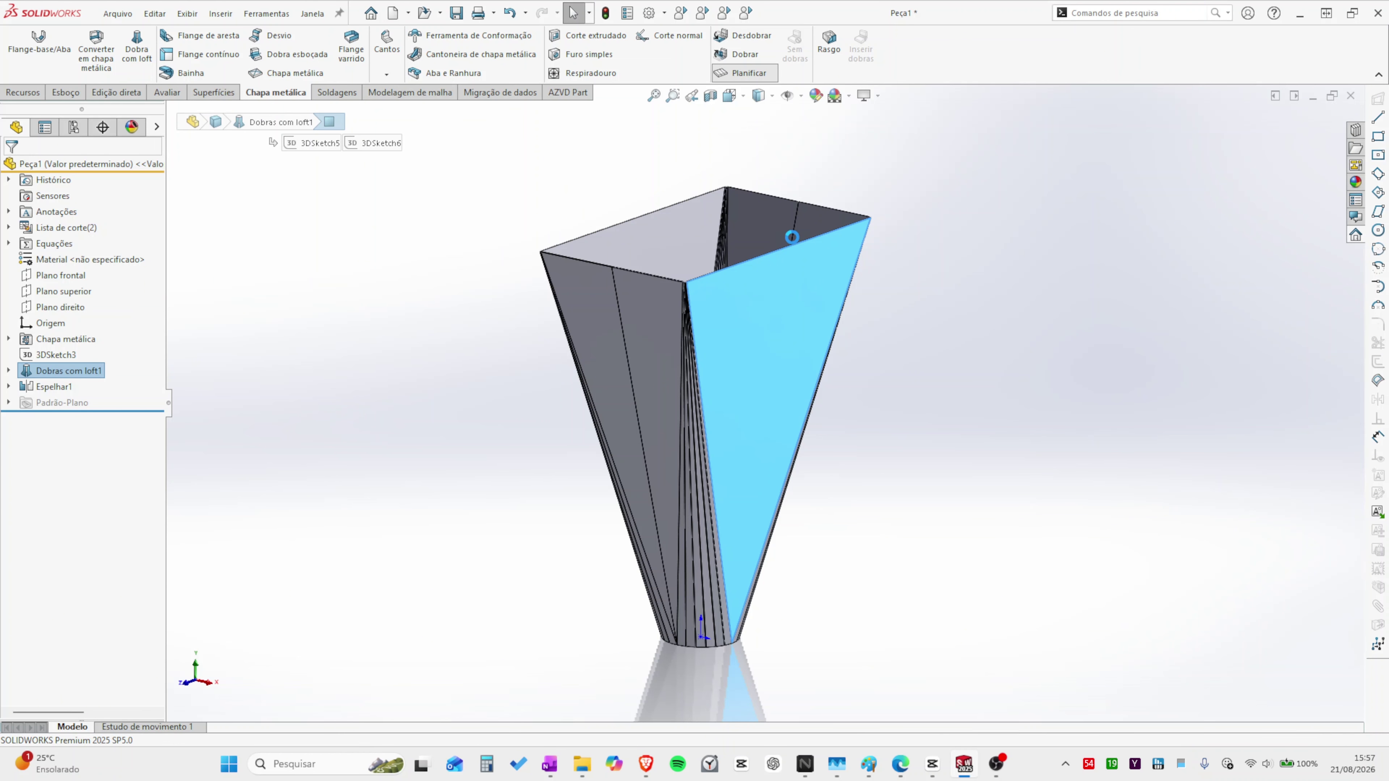
middle_drag(835, 390, 759, 391)
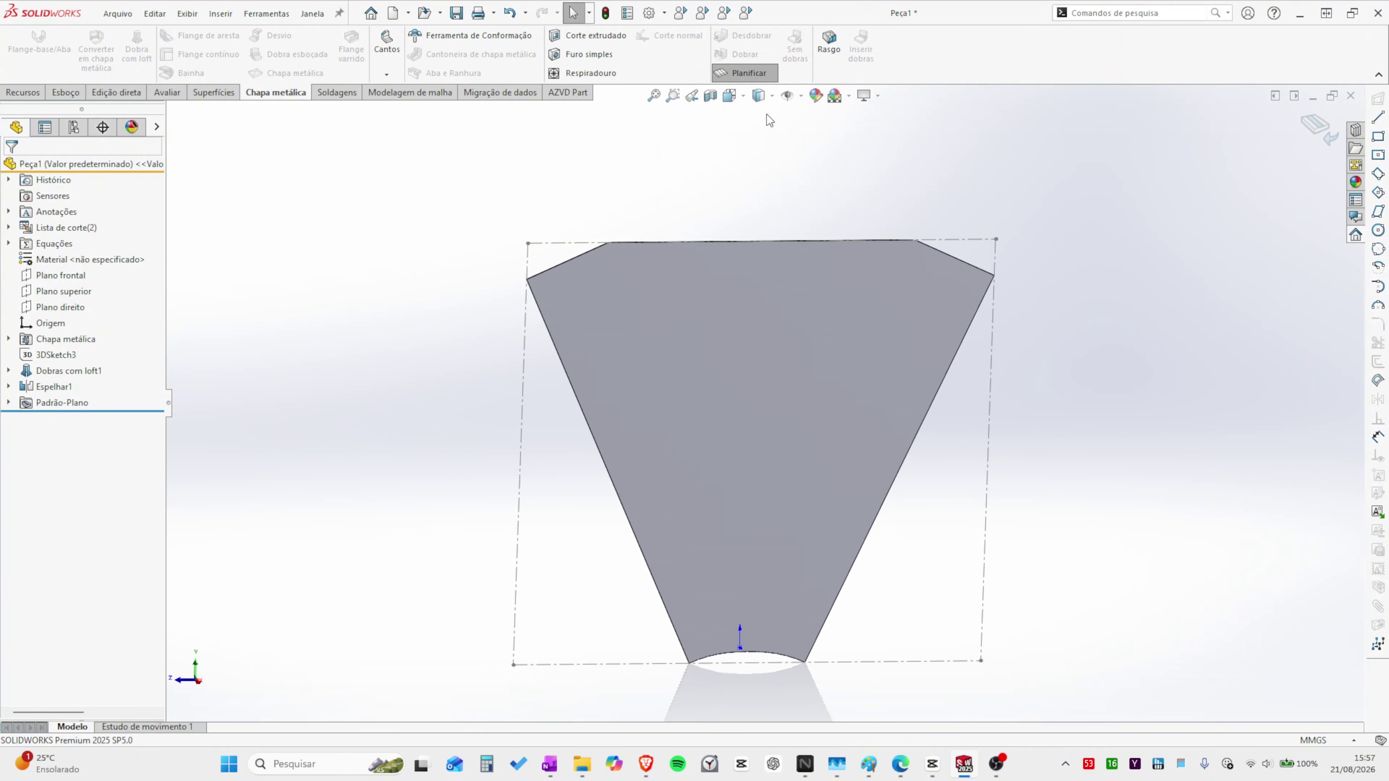
click(753, 73)
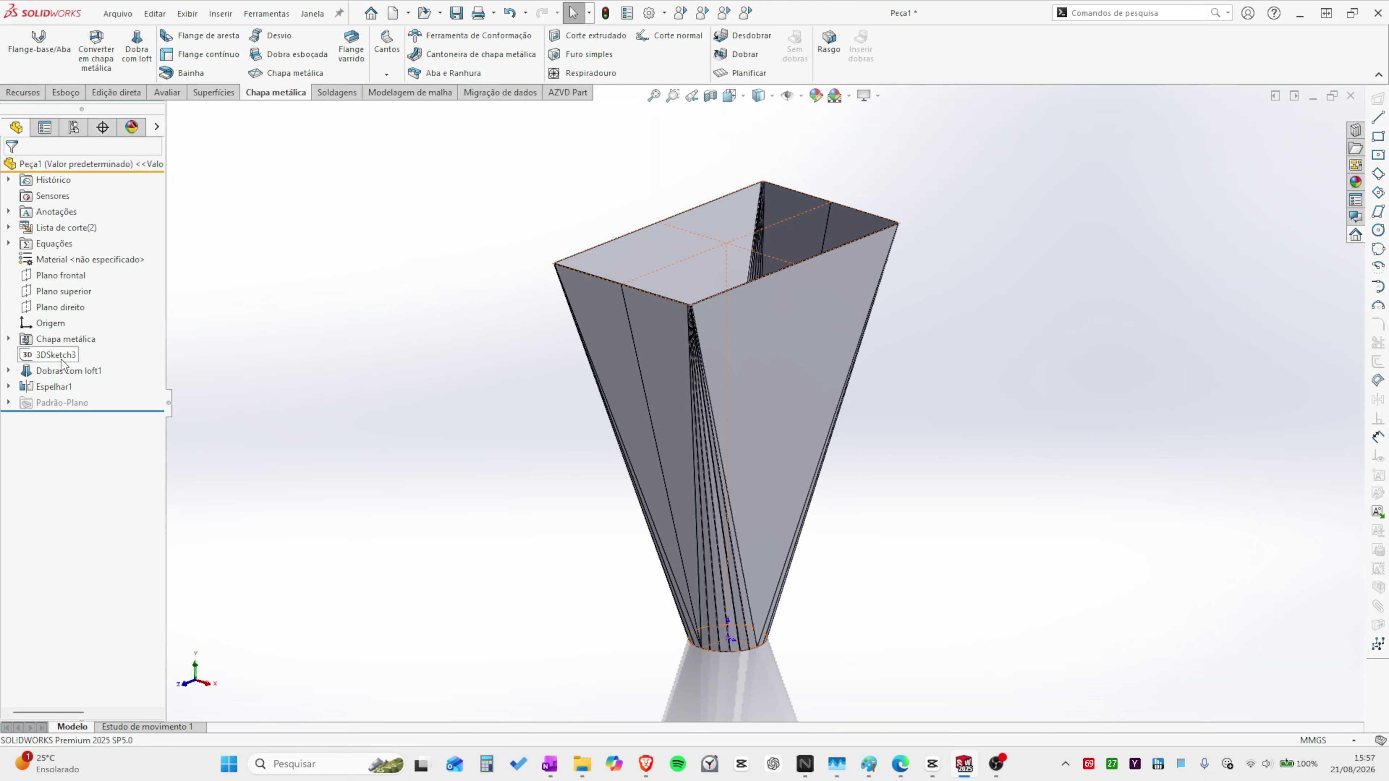
Set the hopper's vertical height dimension in the base 3D sketch to 1000 mm.
click(56, 355)
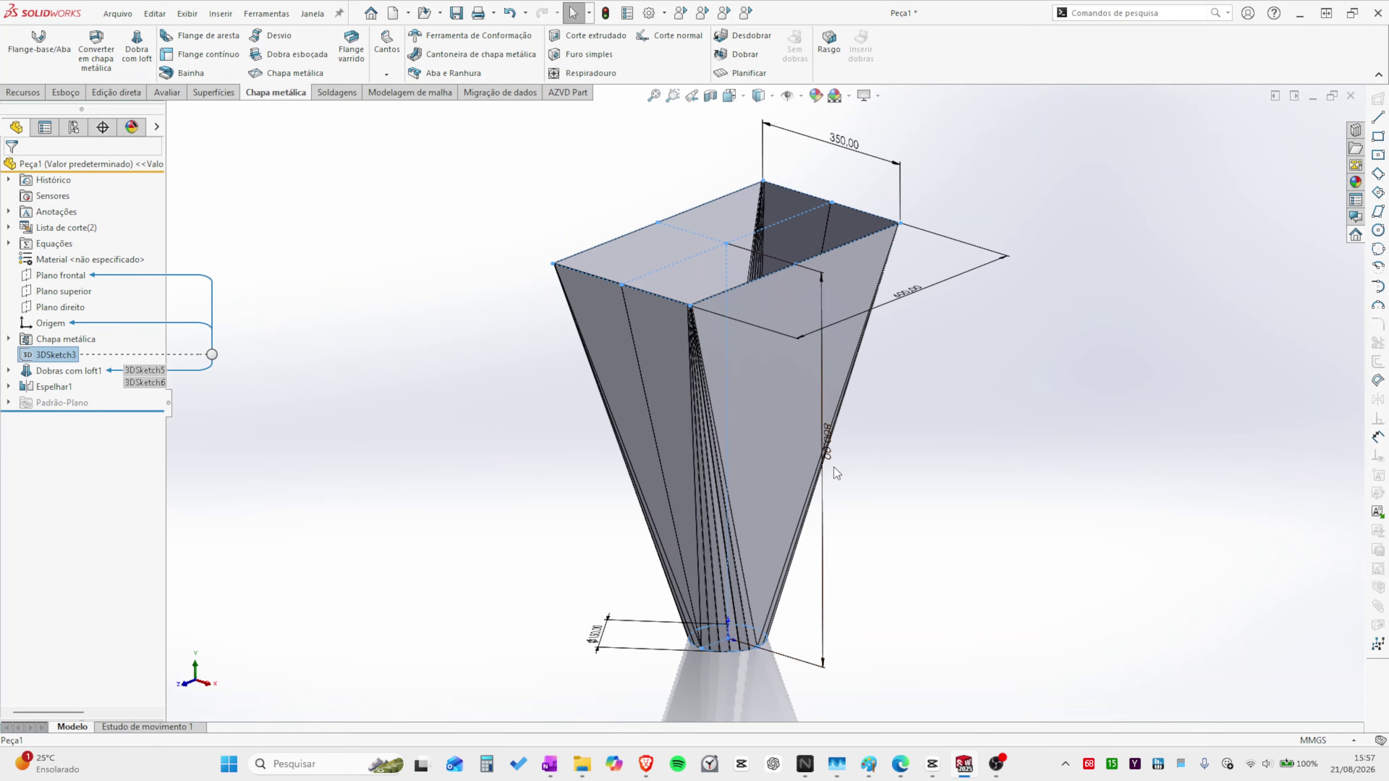
double_click(828, 447)
text(100)
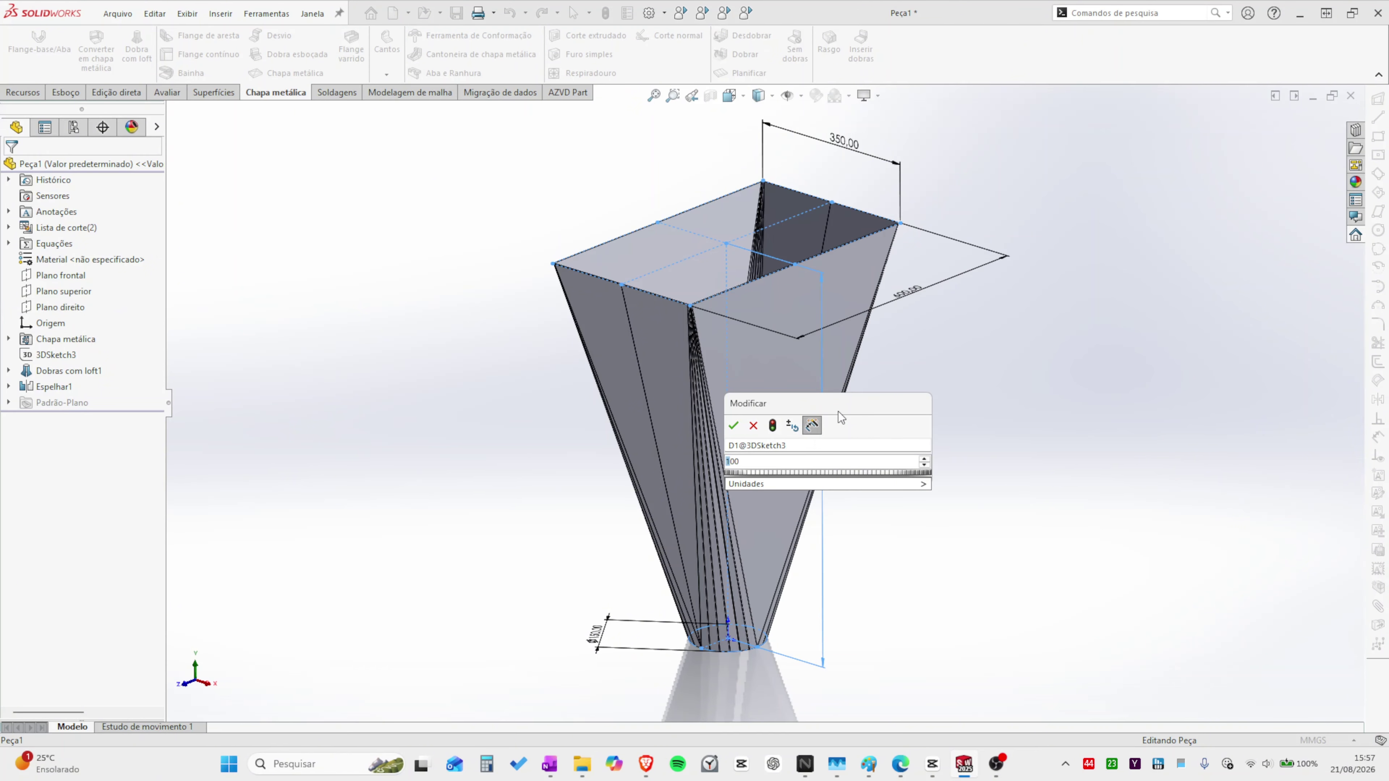
text(0)
key(Return)
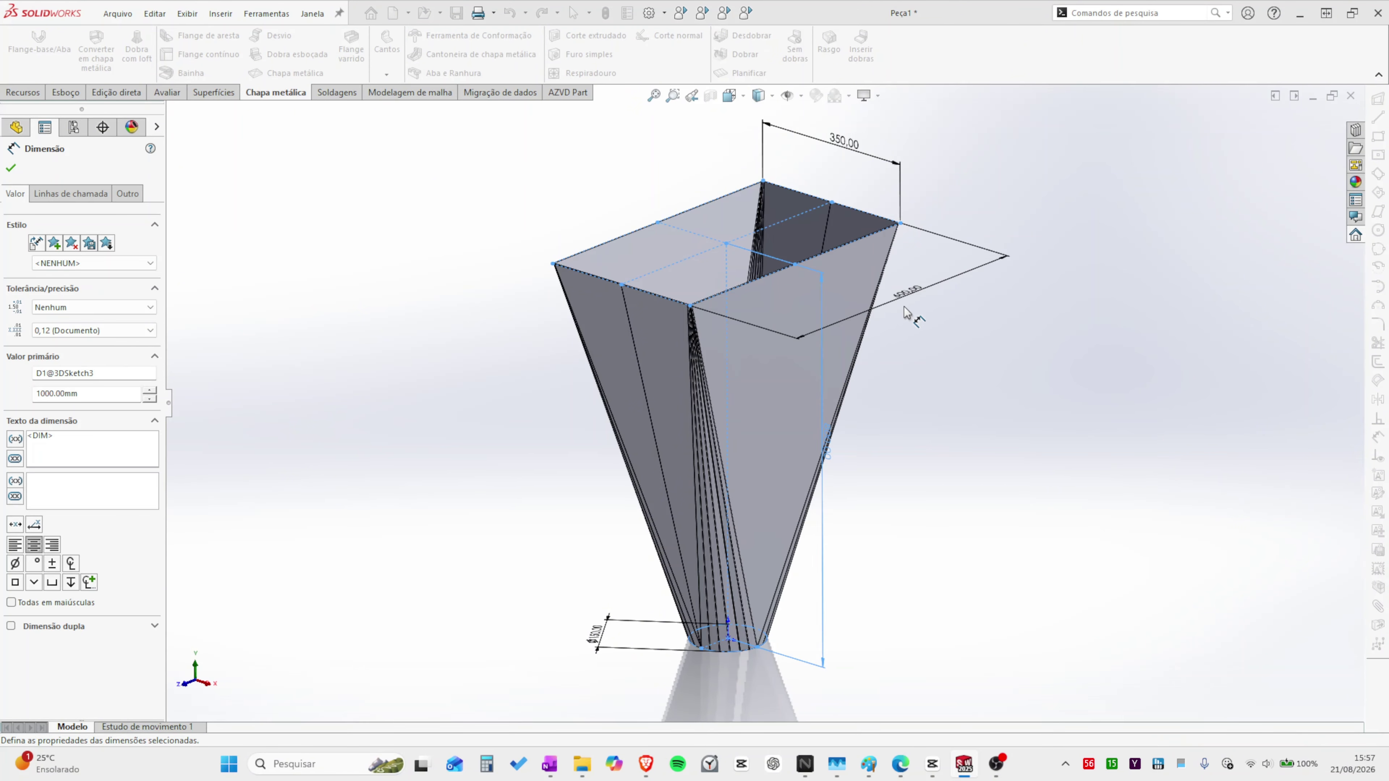
key(Escape)
Set the long side of the rectangular opening to 700 mm and rebuild the model.
double_click(911, 290)
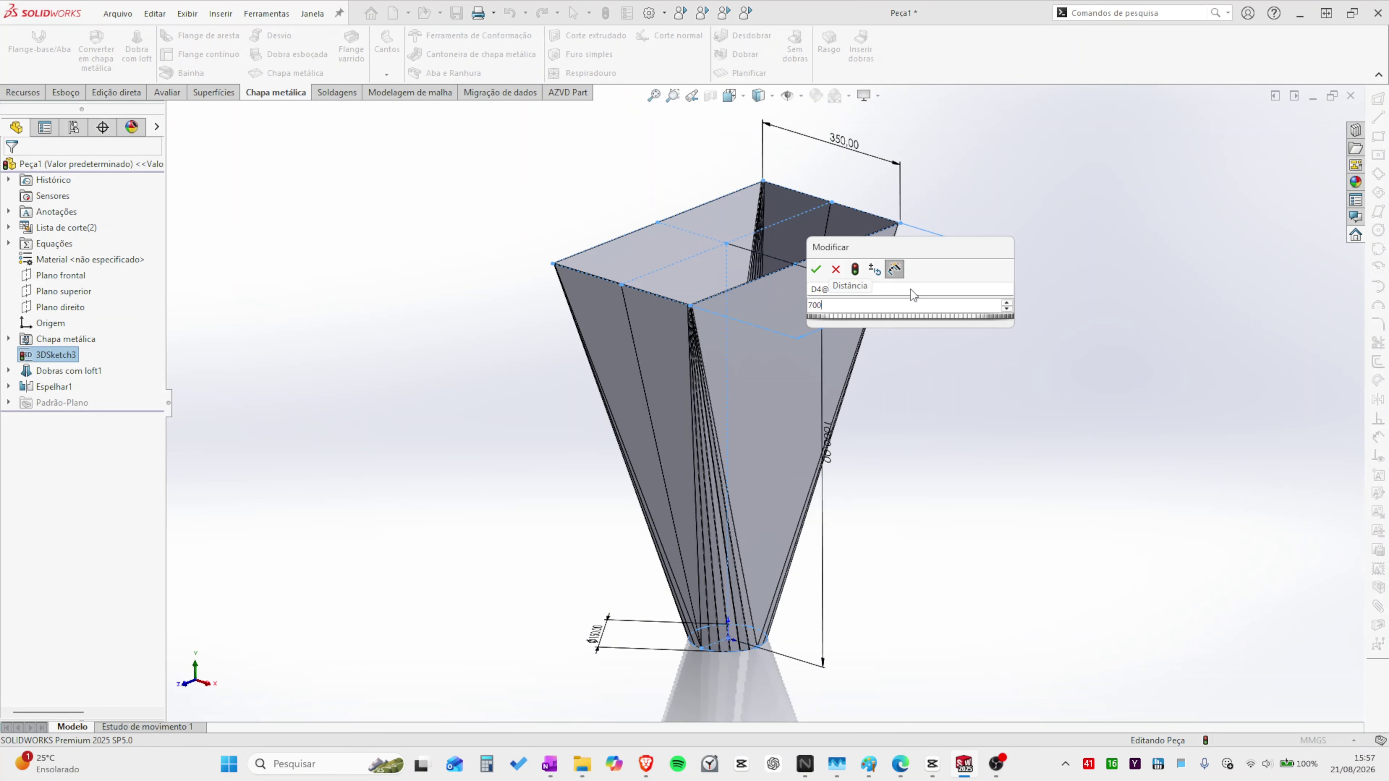
key(Escape)
key(ctrl+b)
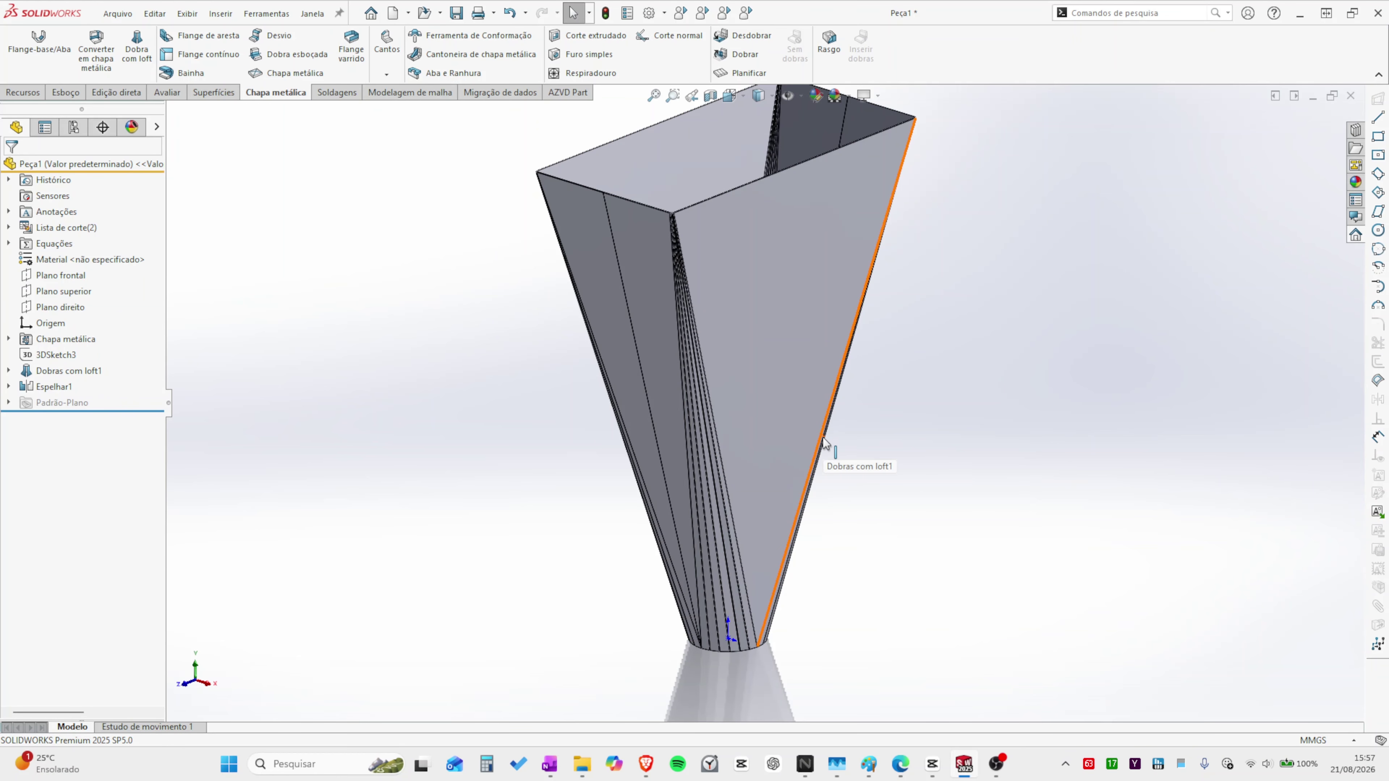
middle_drag(764, 368, 771, 370)
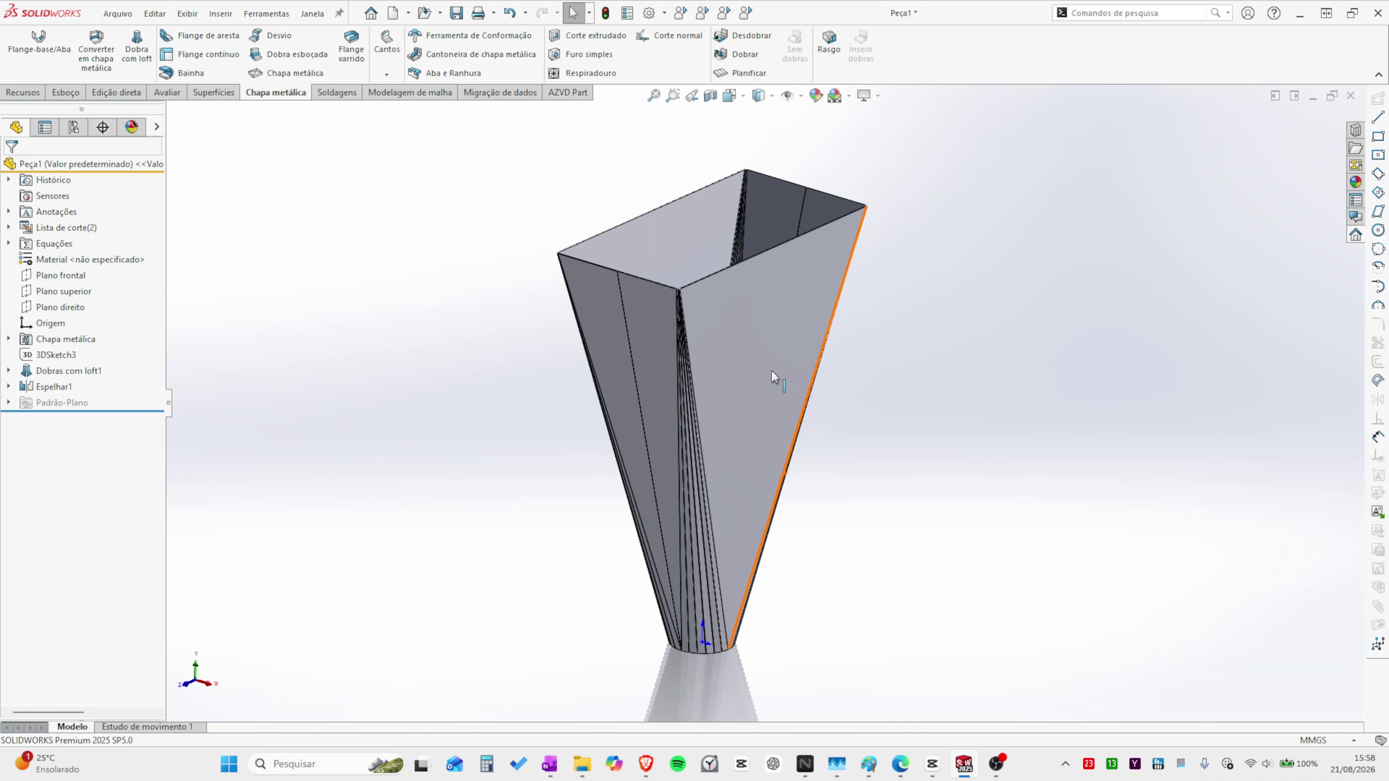
mouse_move(772, 370)
middle_down()
mouse_move(722, 369)
mouse_move(767, 387)
middle_up()
middle_drag(748, 472, 769, 443)
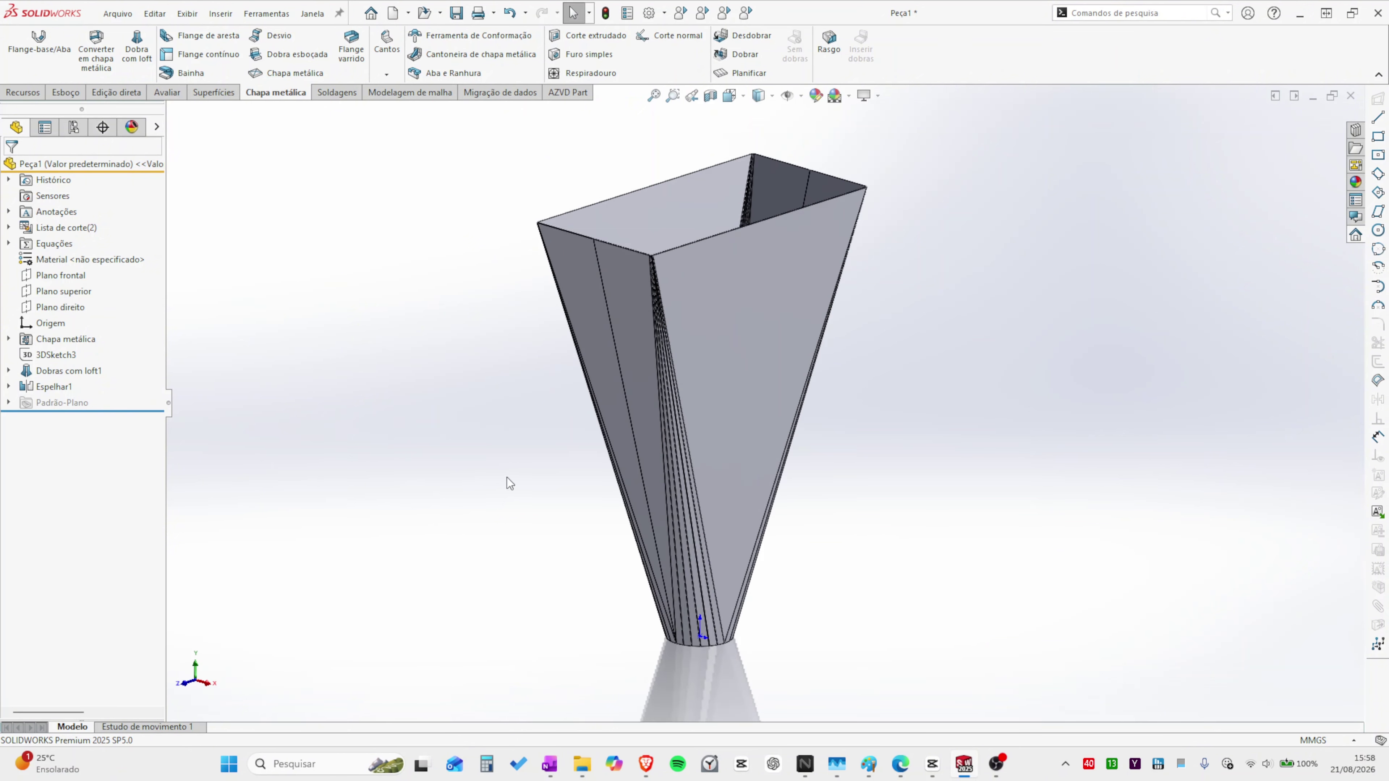